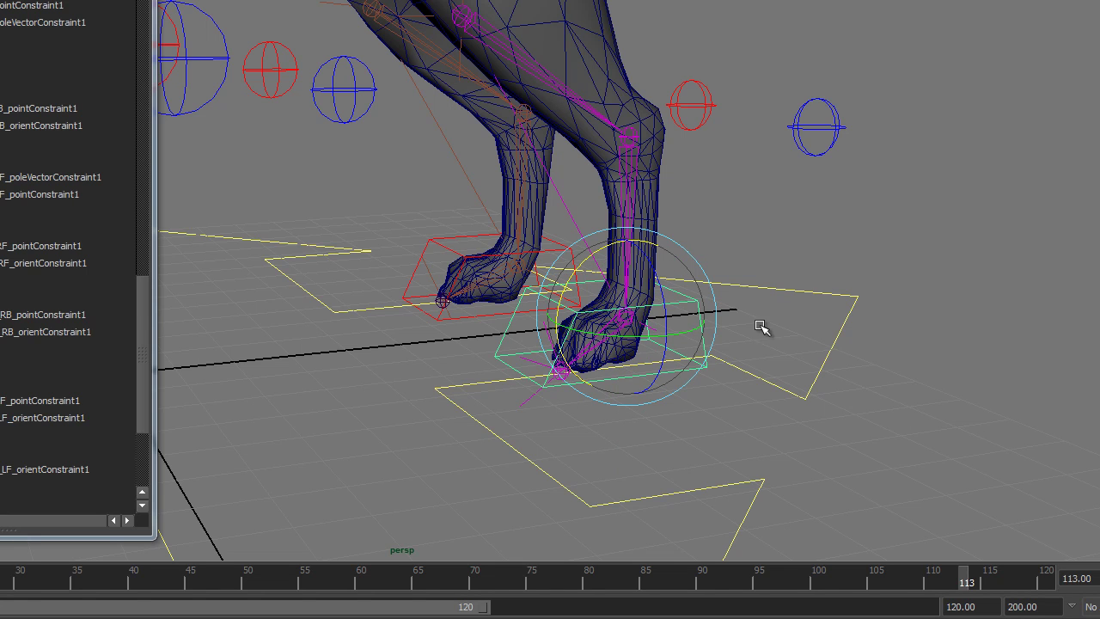
{"action": "left_click", "coordinate": [721, 262]}
{"action": "left_click", "coordinate": [490, 316]}
{"action": "key", "text": "q"}
{"action": "middle_click_drag", "start_coordinate": [861, 187], "coordinate": [891, 106]}
{"action": "key", "text": "z"}
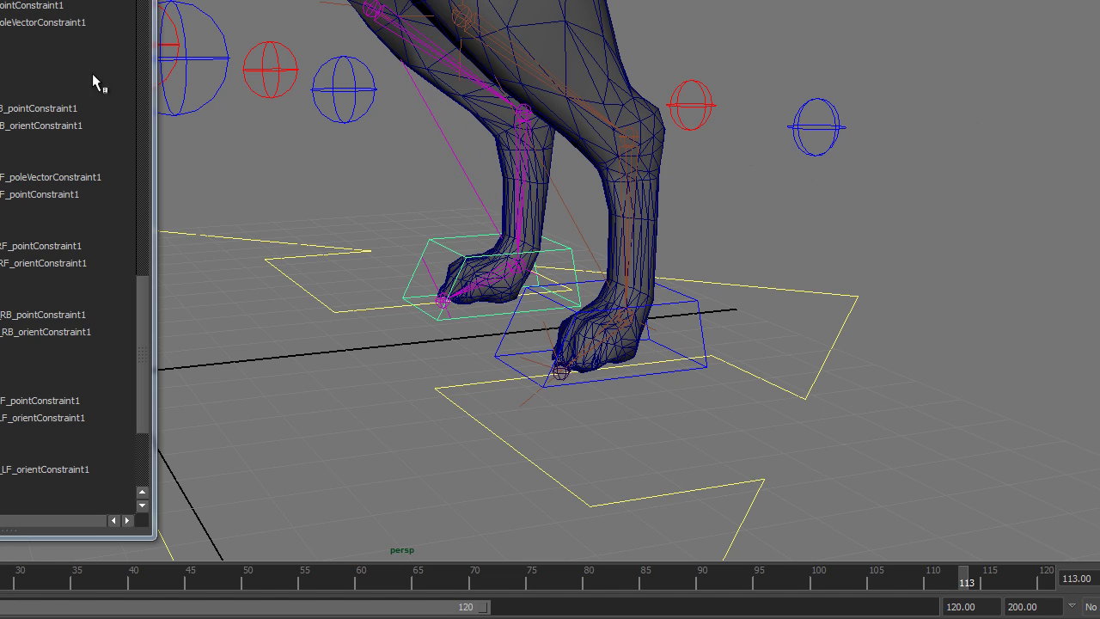
Step: Delete the point constraint from the ik_Ankle_LB handle
{"action": "left_click", "coordinate": [655, 329]}
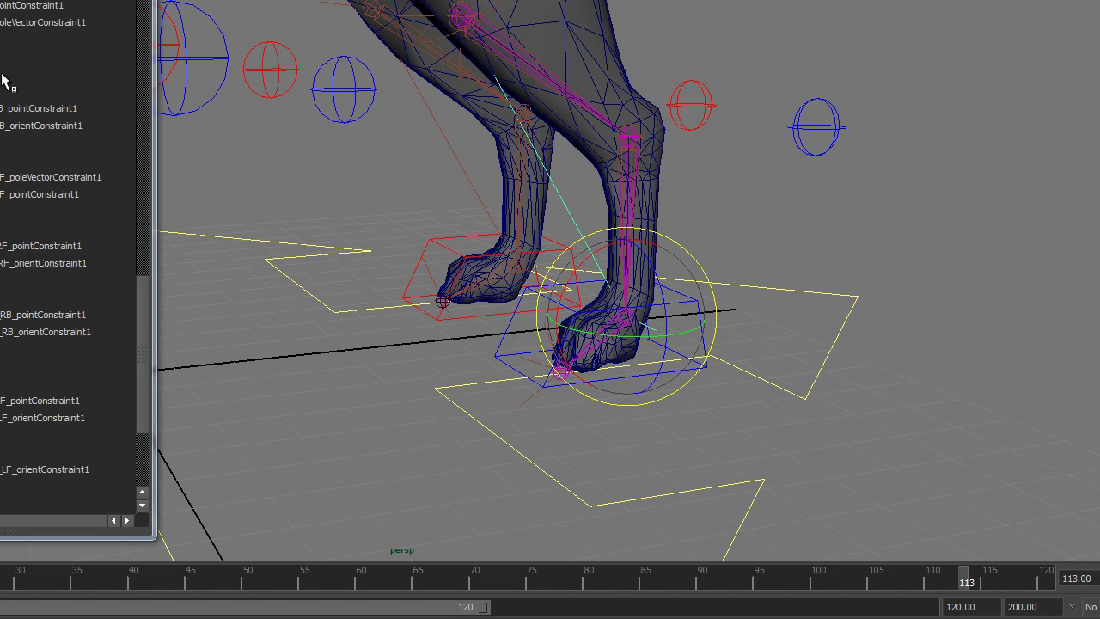
{"action": "left_click", "coordinate": [23, 6]}
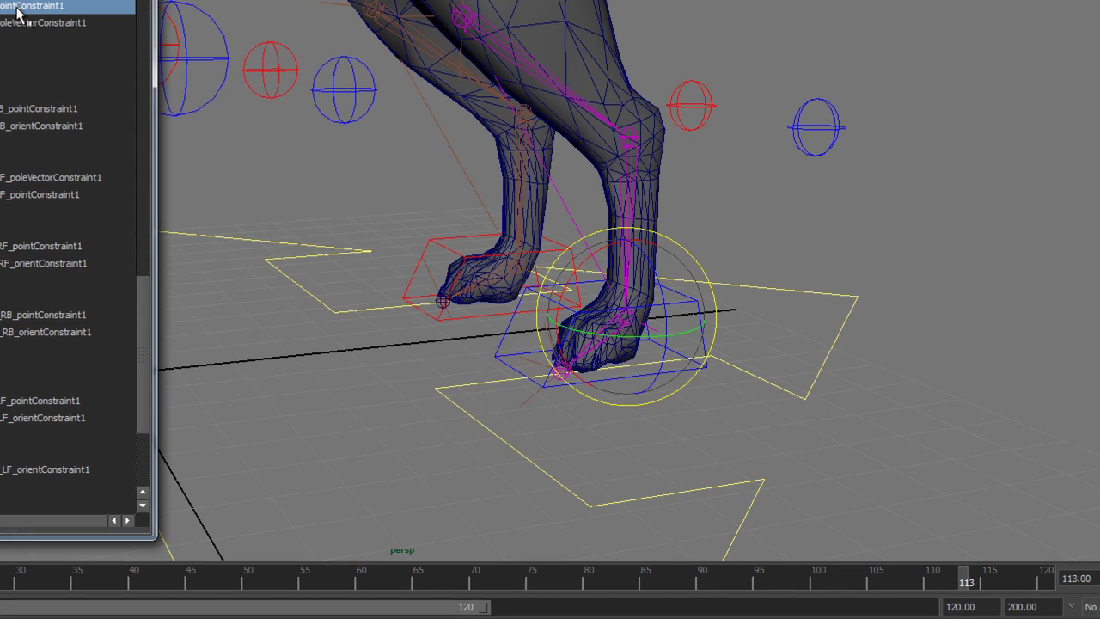
{"action": "key", "text": "Delete"}
Step: Group the ik_Ankle_LB handle by itself and name the group grp_ik_Ankle_LB
{"action": "double_click", "coordinate": [197, 166]}
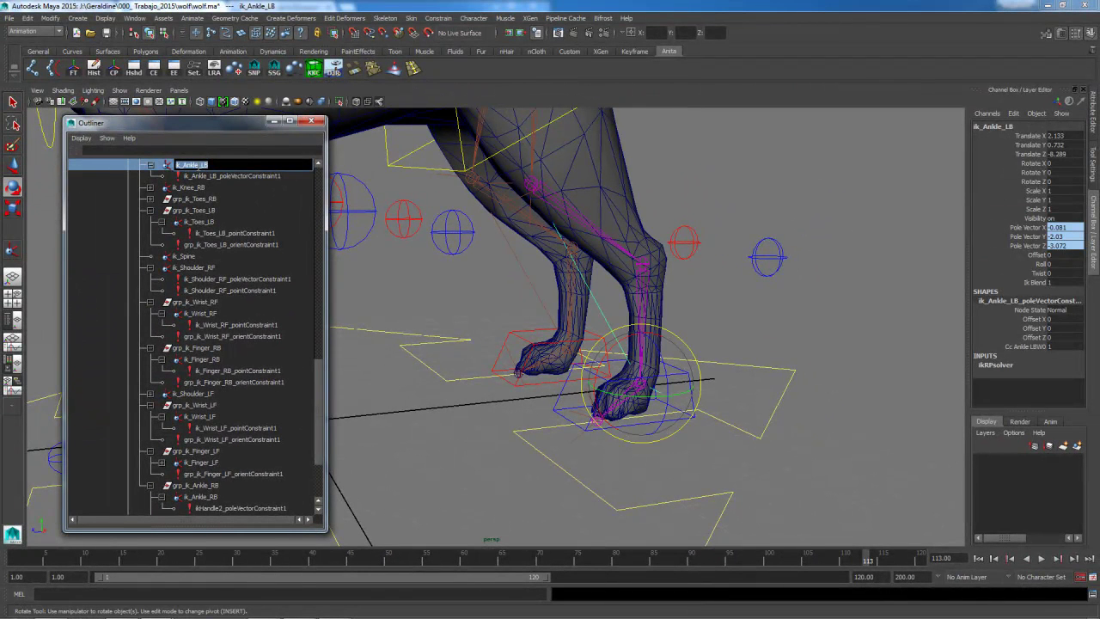
{"action": "key", "text": "Return"}
{"action": "key", "text": "ctrl+g"}
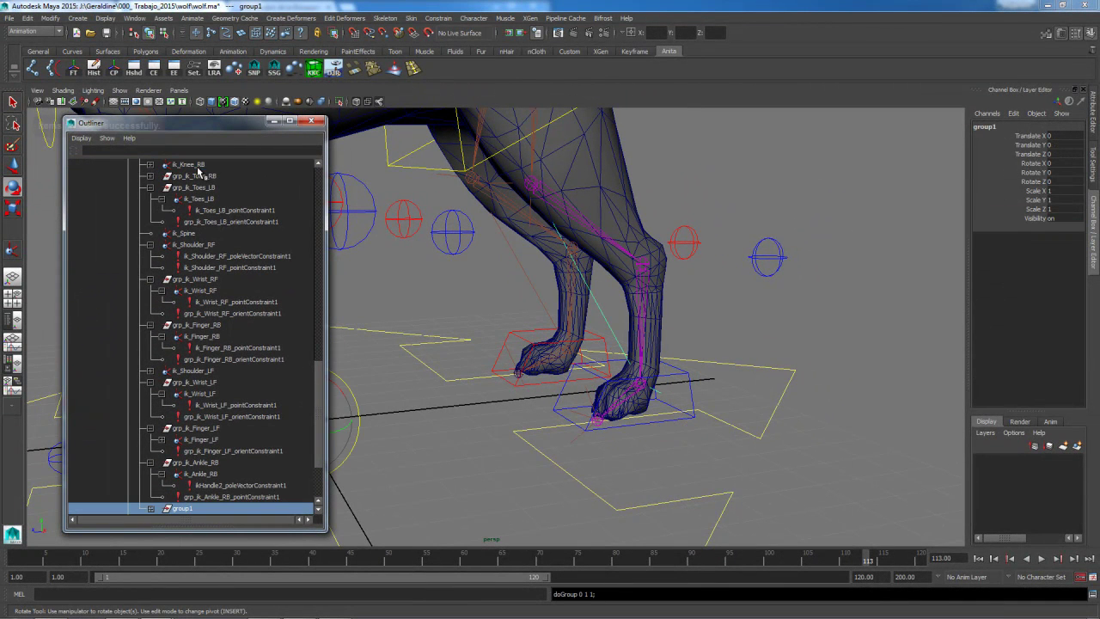
{"action": "double_click", "coordinate": [186, 509]}
{"action": "type", "text": "grp_ik_Ankle_LB"}
{"action": "key", "text": "Return"}
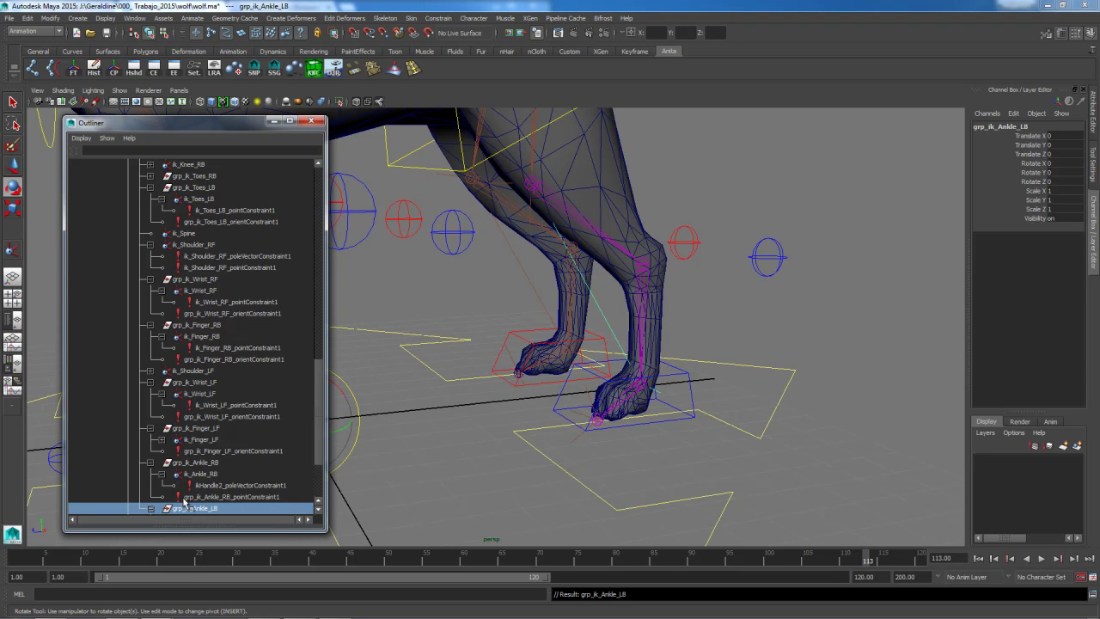
Step: Snap the pivot of grp_ik_Ankle_LB onto the right back ankle joint
{"action": "scroll", "coordinate": [184, 503], "scroll_direction": "down", "scroll_amount": 3}
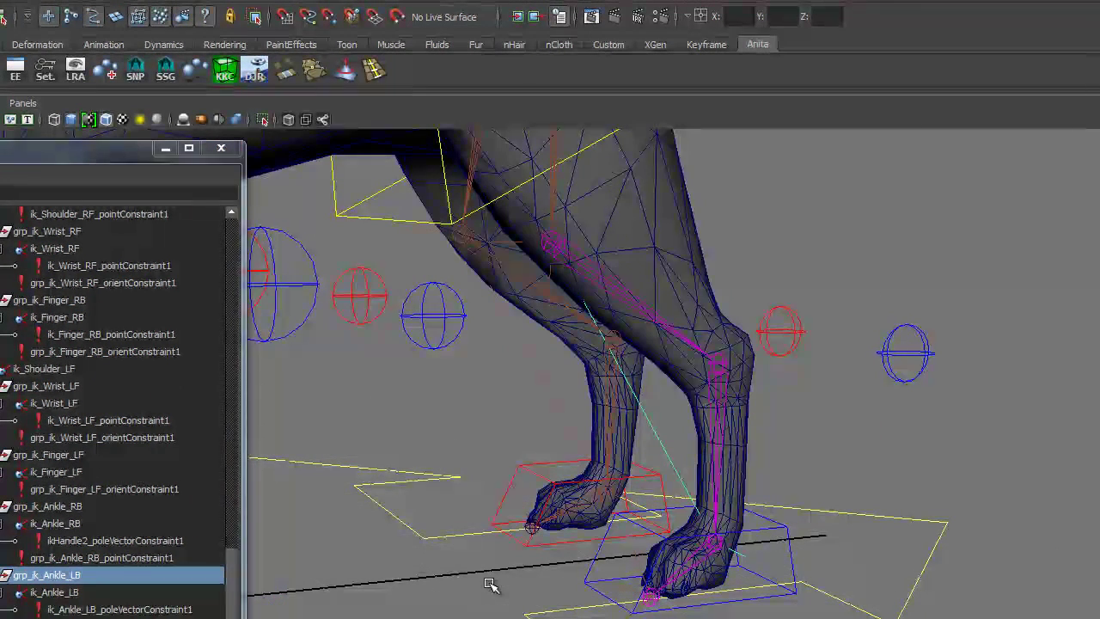
{"action": "key", "text": "v"}
{"action": "middle_click", "coordinate": [609, 496]}
{"action": "middle_click_drag", "start_coordinate": [609, 496], "coordinate": [607, 496]}
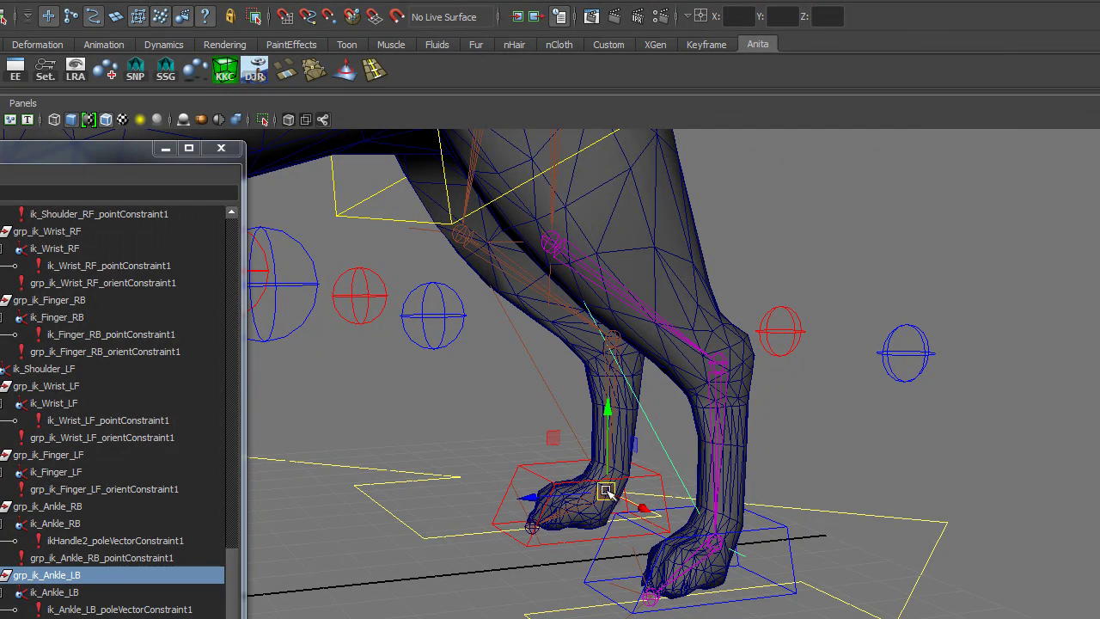
Step: Try to point-constrain grp_ik_Ankle_LB to the cc_Leg_RB control and test it by raising the control
{"action": "left_click", "coordinate": [563, 543]}
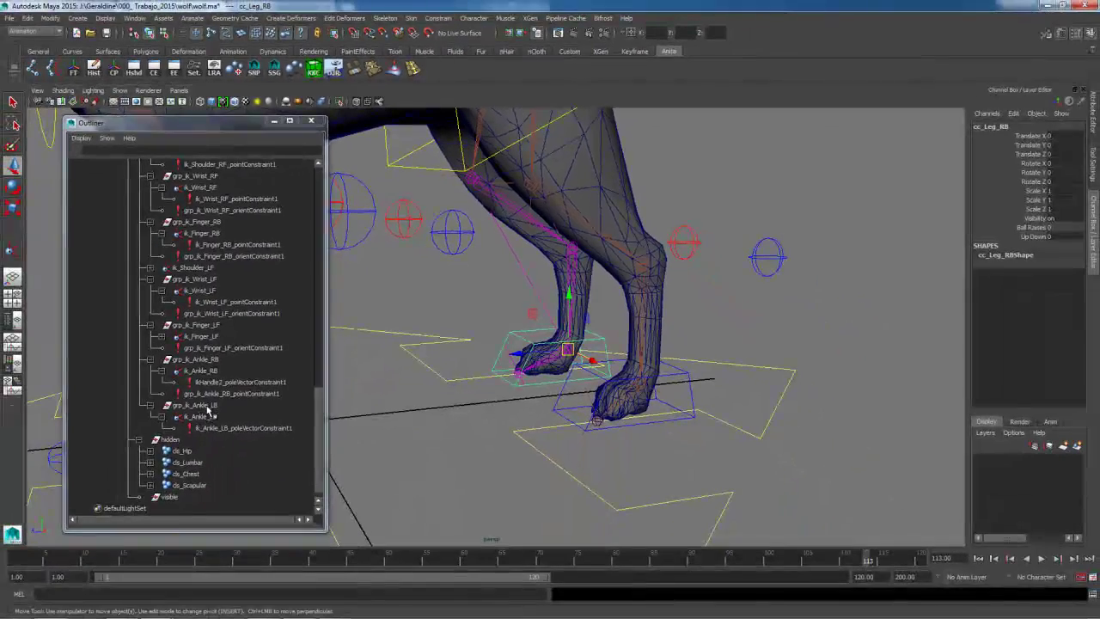
{"action": "left_click", "coordinate": [184, 418]}
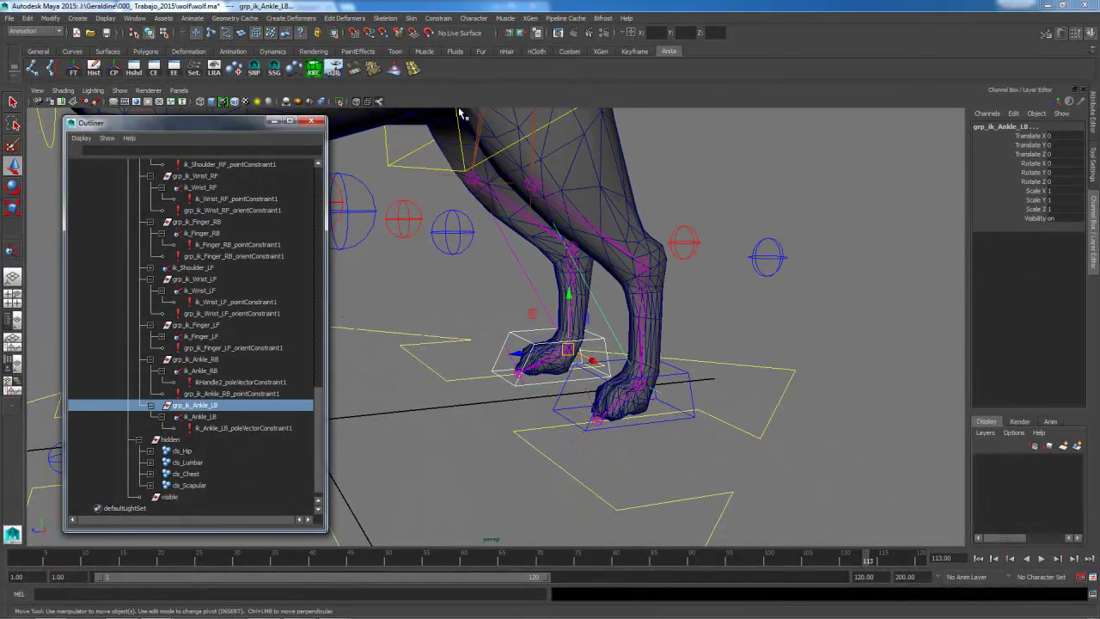
{"action": "left_click", "coordinate": [436, 16]}
{"action": "left_click", "coordinate": [443, 35]}
{"action": "left_click", "coordinate": [535, 386]}
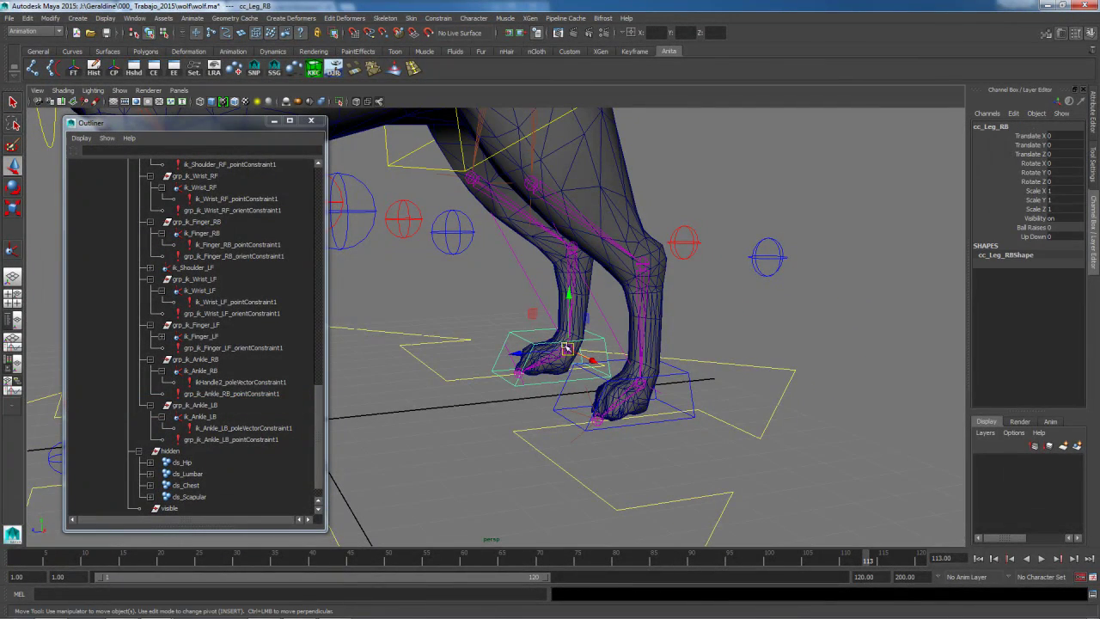
{"action": "left_click_drag", "start_coordinate": [568, 293], "coordinate": [569, 281]}
{"action": "key", "text": "ctrl+z"}
{"action": "left_click_drag", "start_coordinate": [542, 436], "coordinate": [575, 442], "text": "alt"}
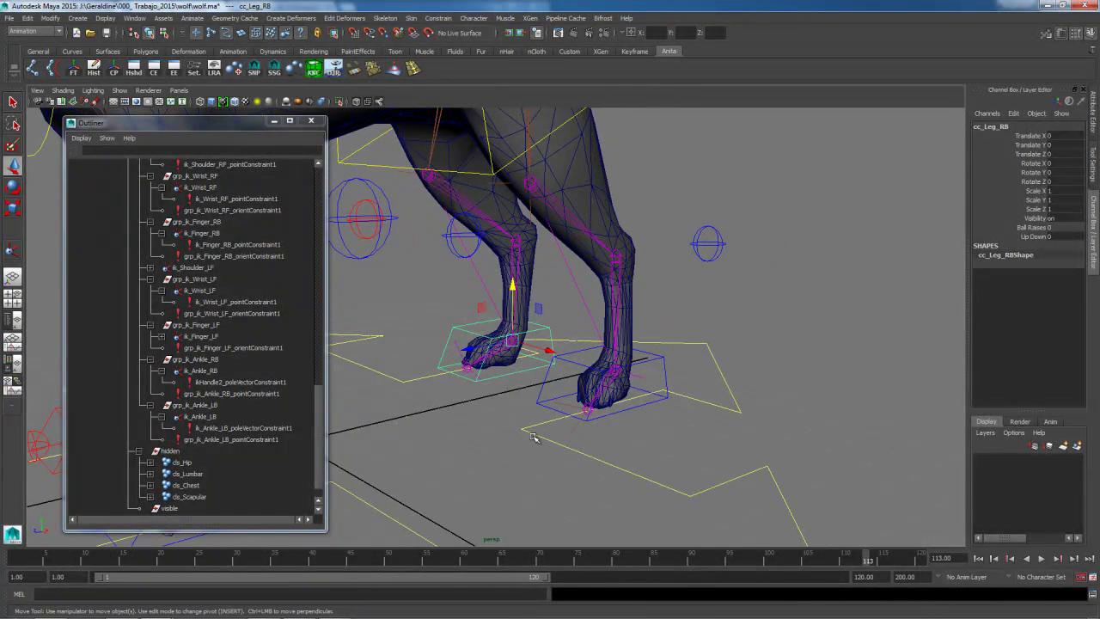
Step: Undo the point constraint between cc_Leg_RB and grp_ik_Ankle_LB
{"action": "key", "text": "ctrl+z"}
{"action": "key", "text": "ctrl+z"}
{"action": "key", "text": "ctrl+z"}
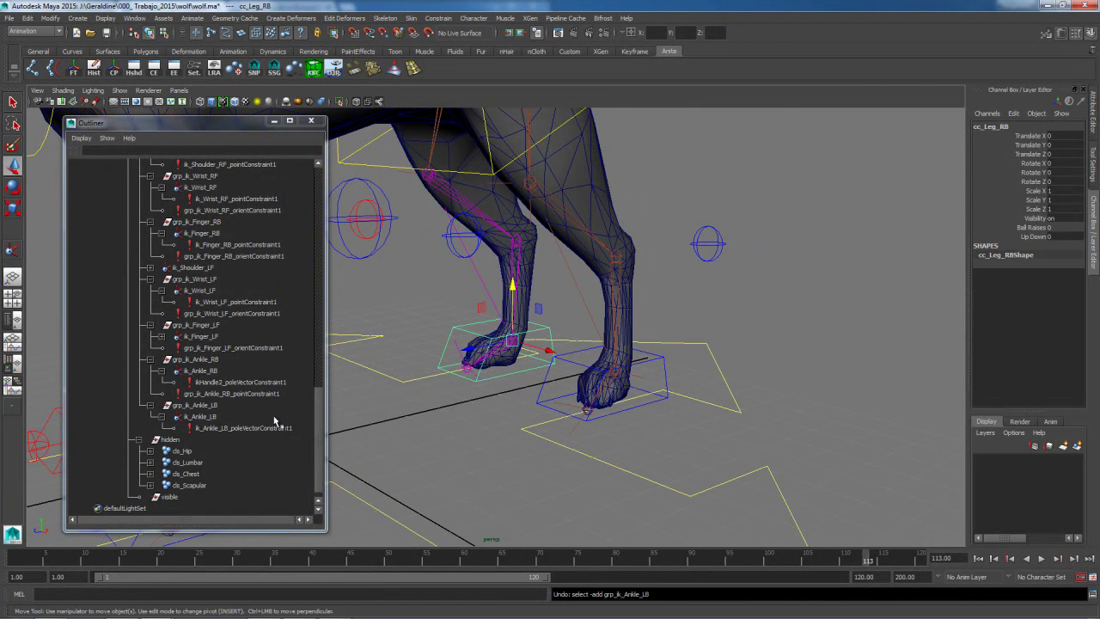
{"action": "left_click", "coordinate": [519, 390]}
{"action": "left_click", "coordinate": [211, 372]}
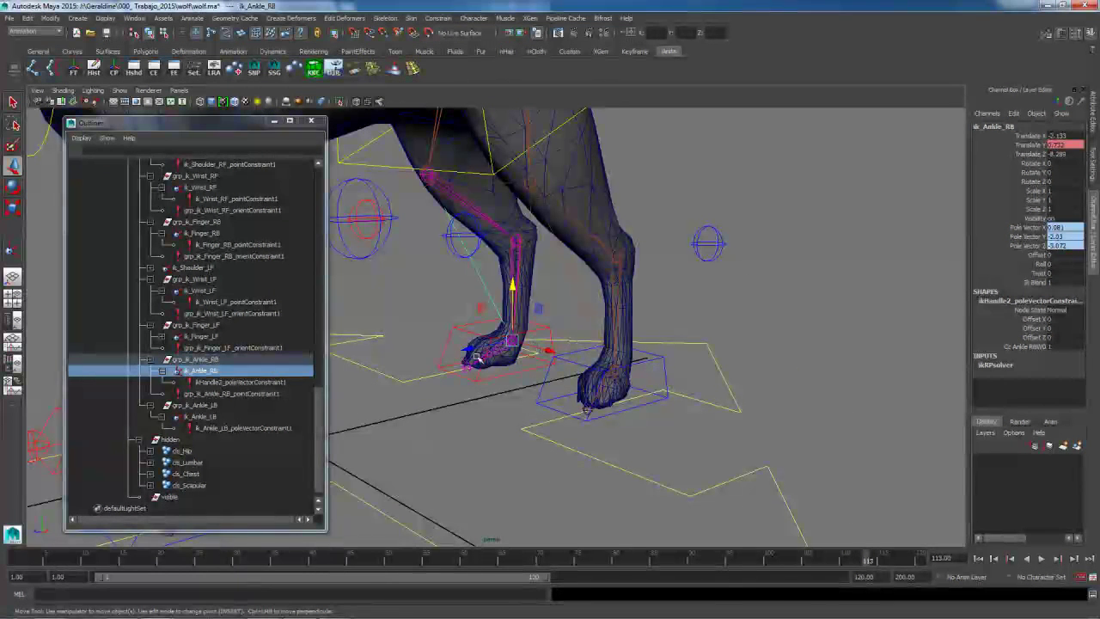
{"action": "left_click", "coordinate": [524, 371]}
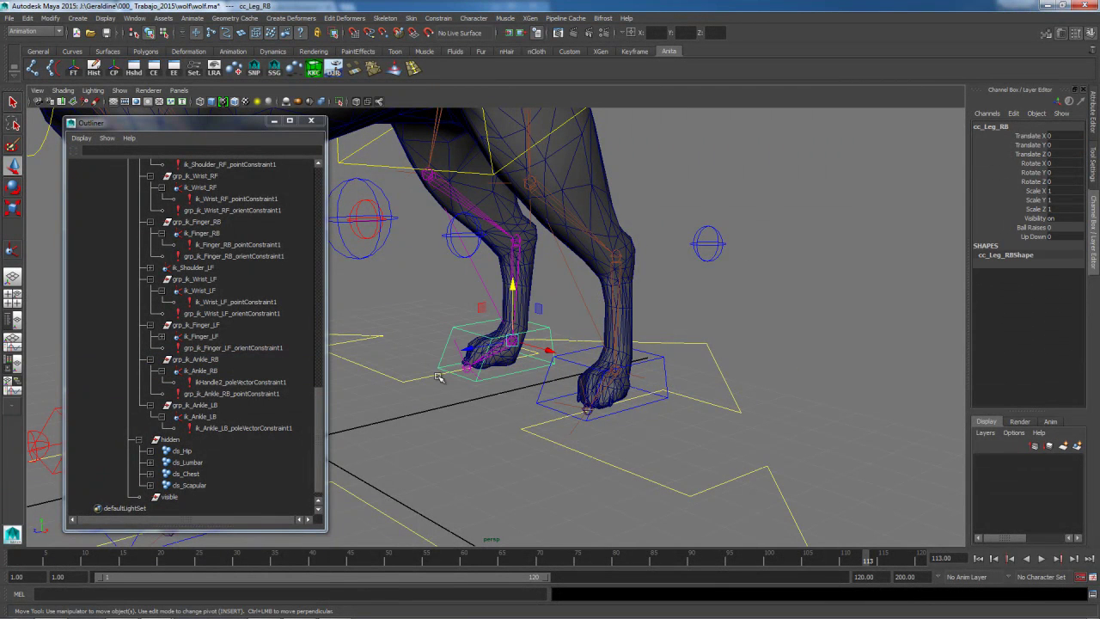
{"action": "left_click", "coordinate": [196, 359]}
{"action": "left_click", "coordinate": [437, 18]}
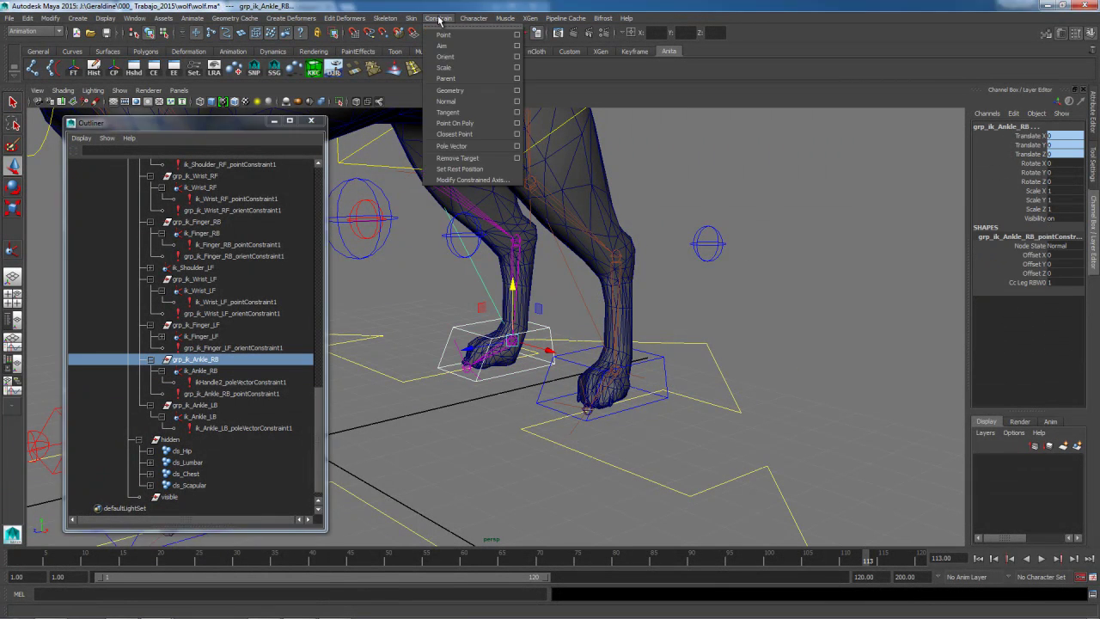
{"action": "left_click", "coordinate": [462, 416]}
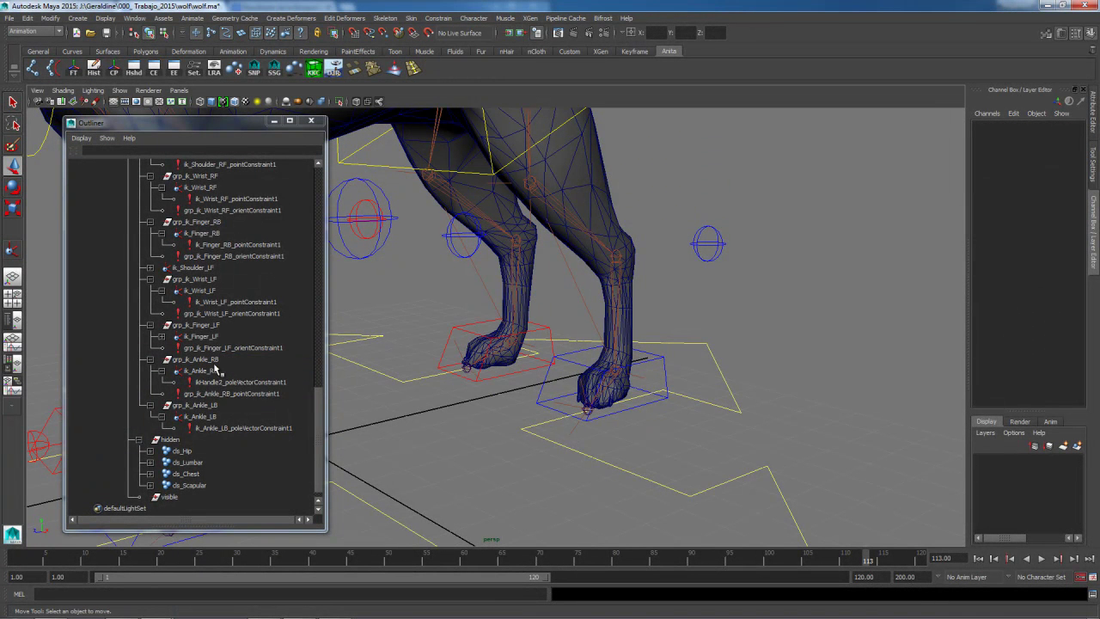
{"action": "left_click", "coordinate": [522, 347]}
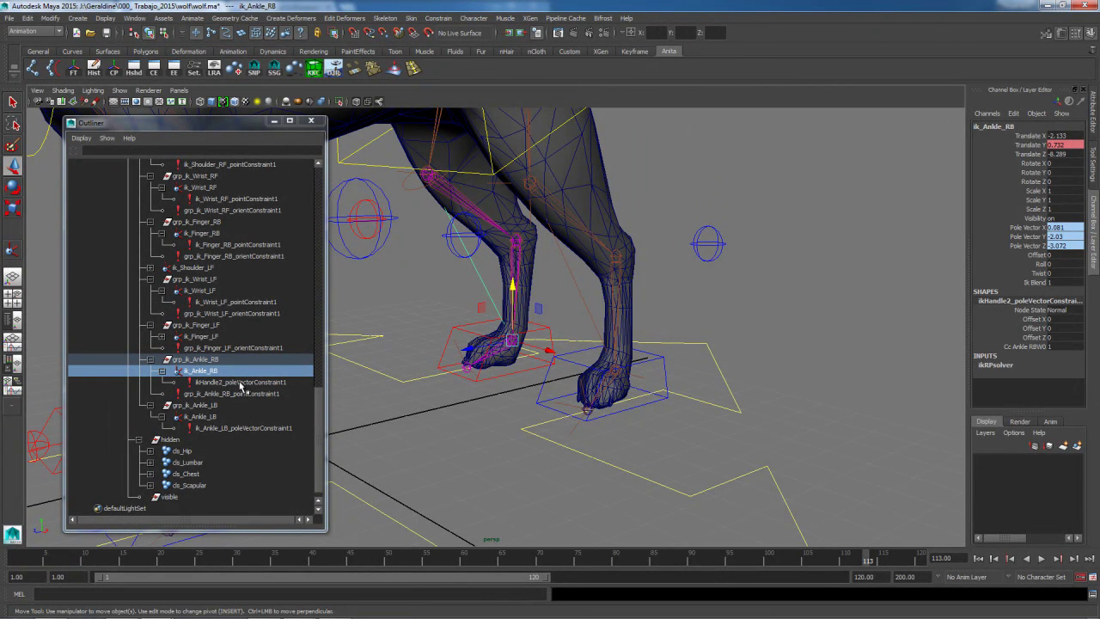
Step: Point-constrain grp_ik_Ankle_LB to the cc_Leg_LB control
{"action": "left_click", "coordinate": [658, 359]}
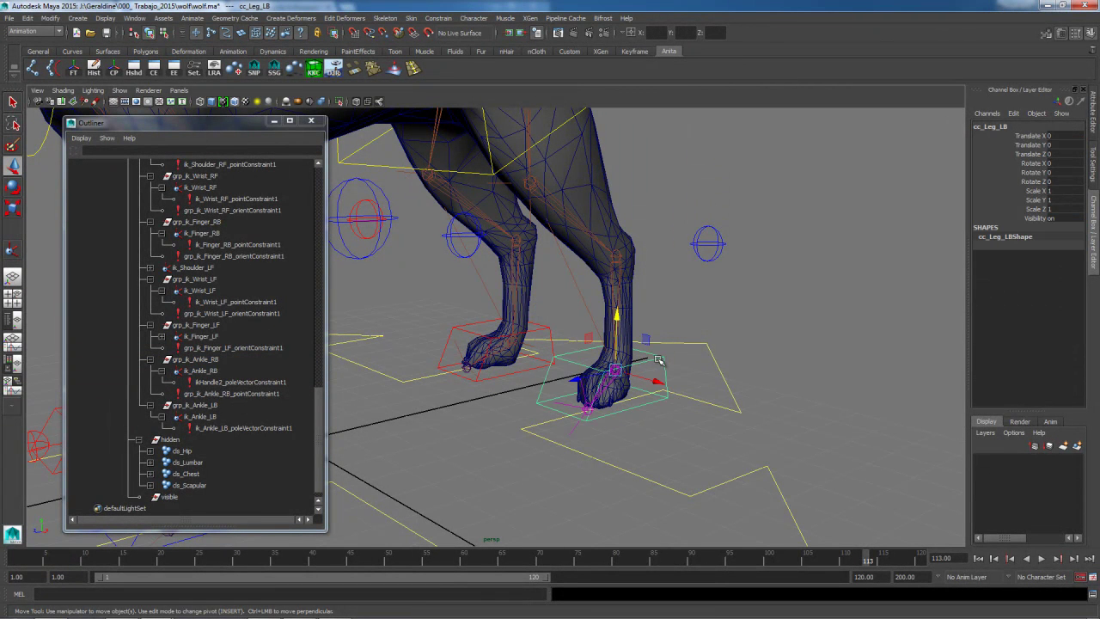
{"action": "left_click", "coordinate": [636, 391]}
{"action": "left_click", "coordinate": [641, 379]}
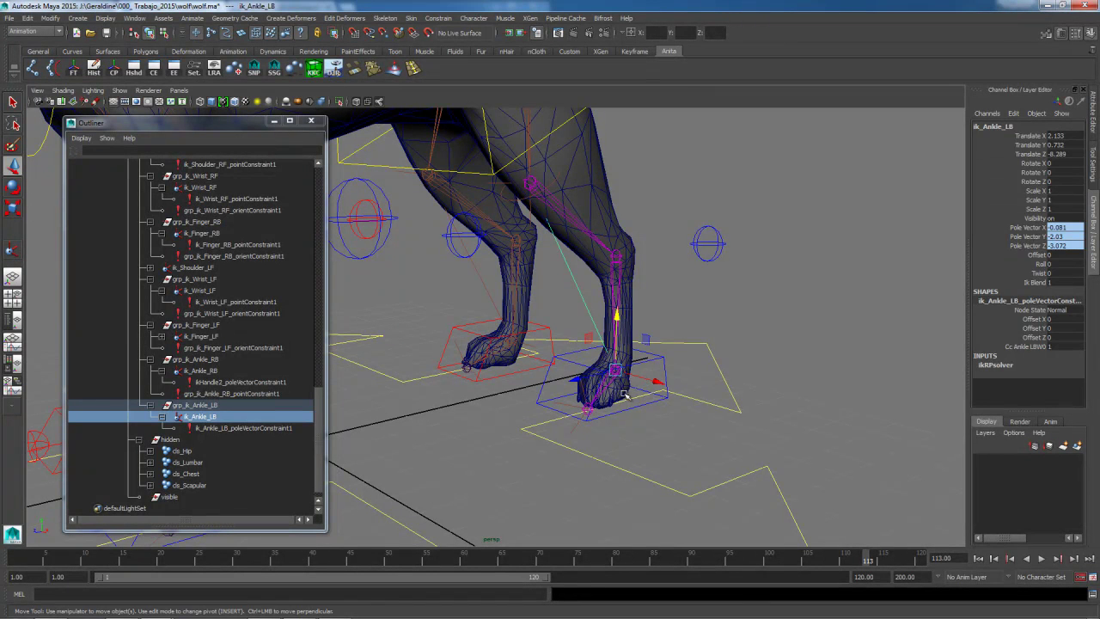
{"action": "key", "text": "Up"}
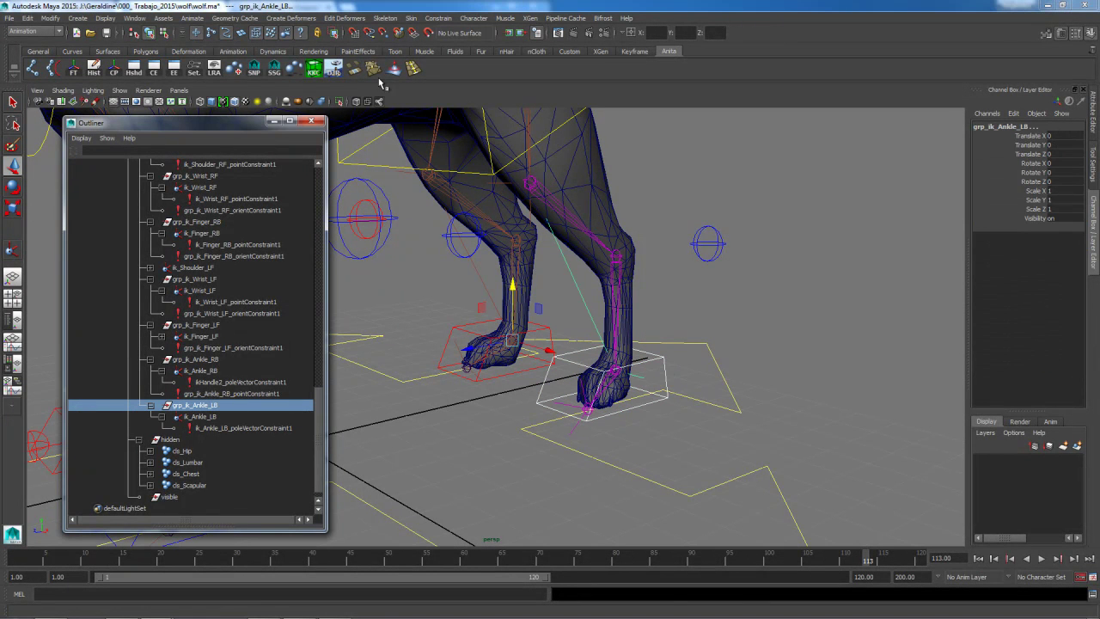
{"action": "left_click", "coordinate": [445, 19]}
{"action": "left_click", "coordinate": [451, 34]}
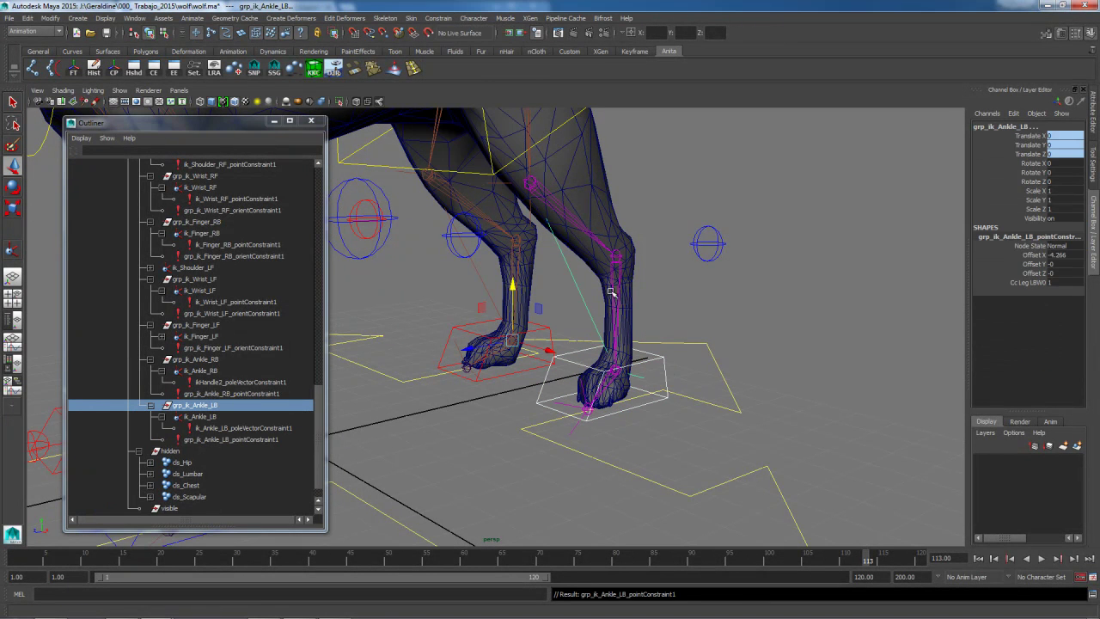
Step: Test the left back ankle constraint by moving the cc_Leg_LB control, undo the test and clear the selection
{"action": "left_click", "coordinate": [668, 360]}
{"action": "left_click_drag", "start_coordinate": [378, 206], "coordinate": [338, 222]}
{"action": "key", "text": "e"}
{"action": "key", "text": "ctrl+z"}
{"action": "key", "text": "ctrl+z"}
{"action": "left_click", "coordinate": [493, 398]}
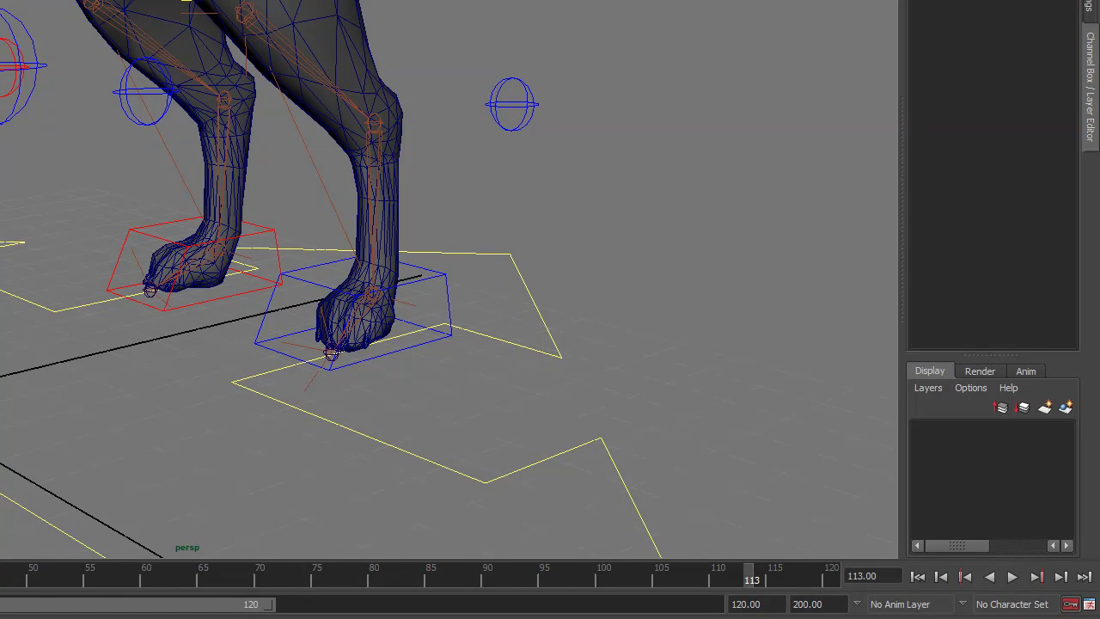
Step: Add a displayable, non-keyable float attribute named Ball_Raises to the cc_Leg_LB control
{"action": "left_click", "coordinate": [446, 275]}
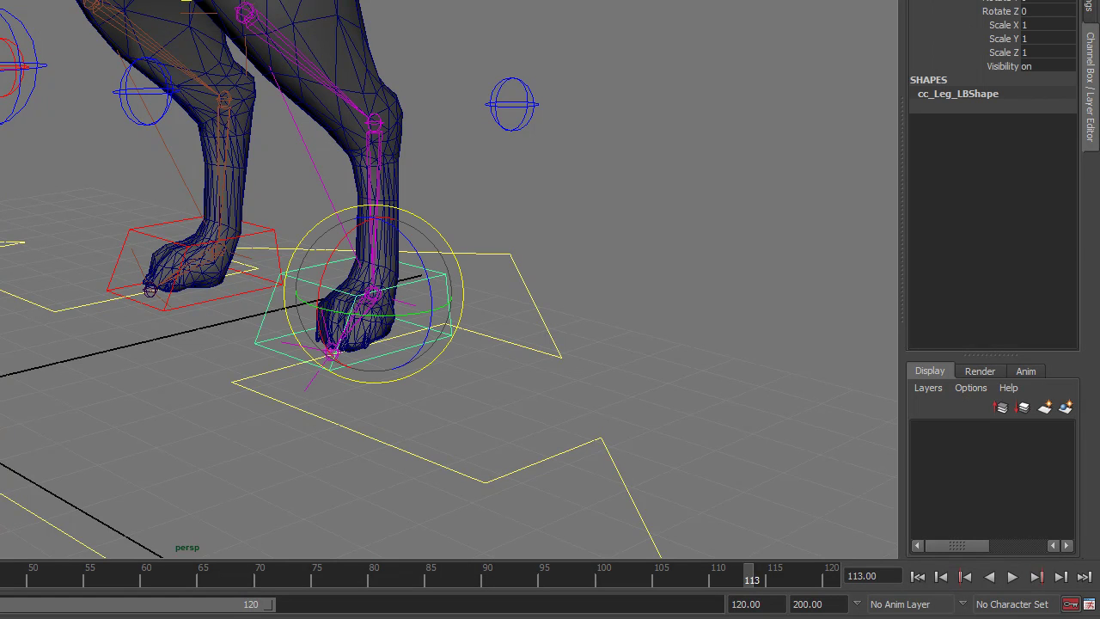
{"action": "right_click", "coordinate": [938, 5]}
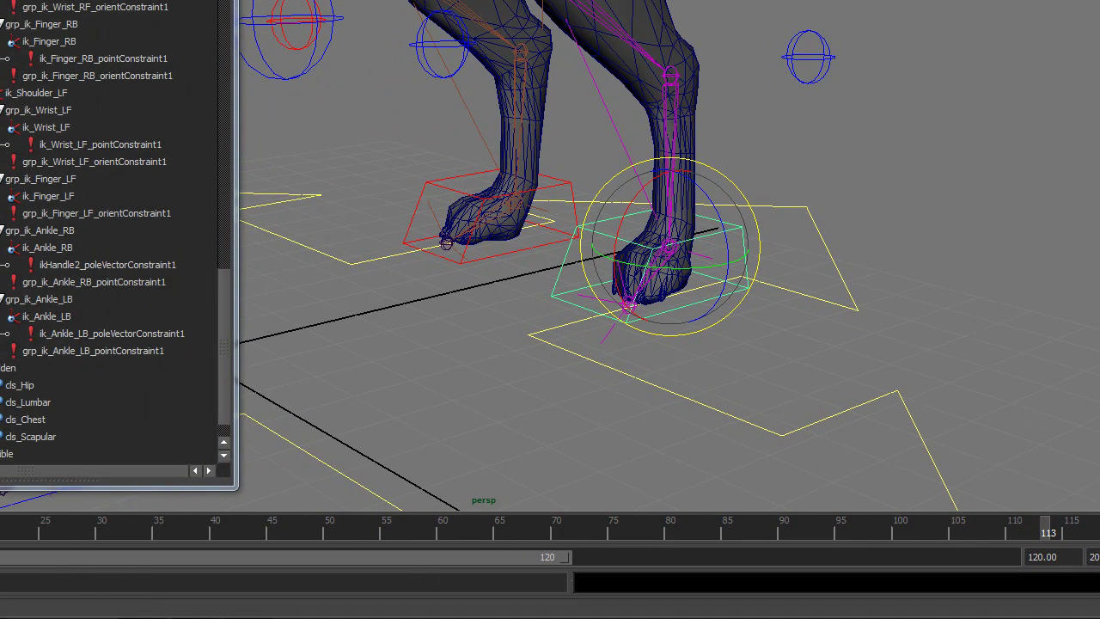
{"action": "left_click", "coordinate": [154, 76]}
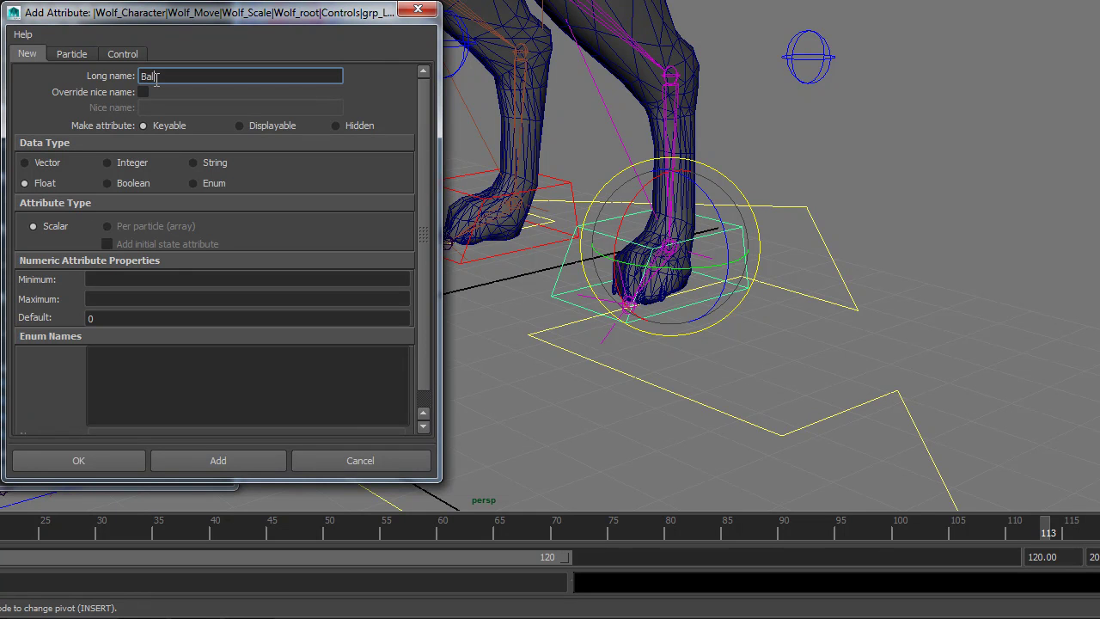
{"action": "type", "text": "Ball_Raises"}
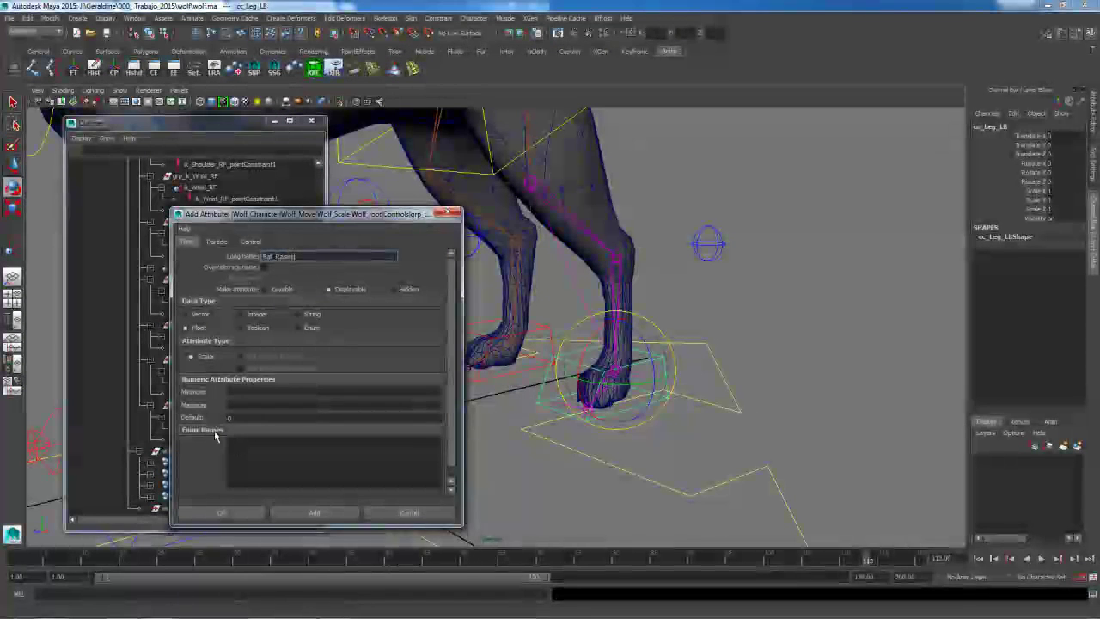
{"action": "left_click", "coordinate": [301, 513]}
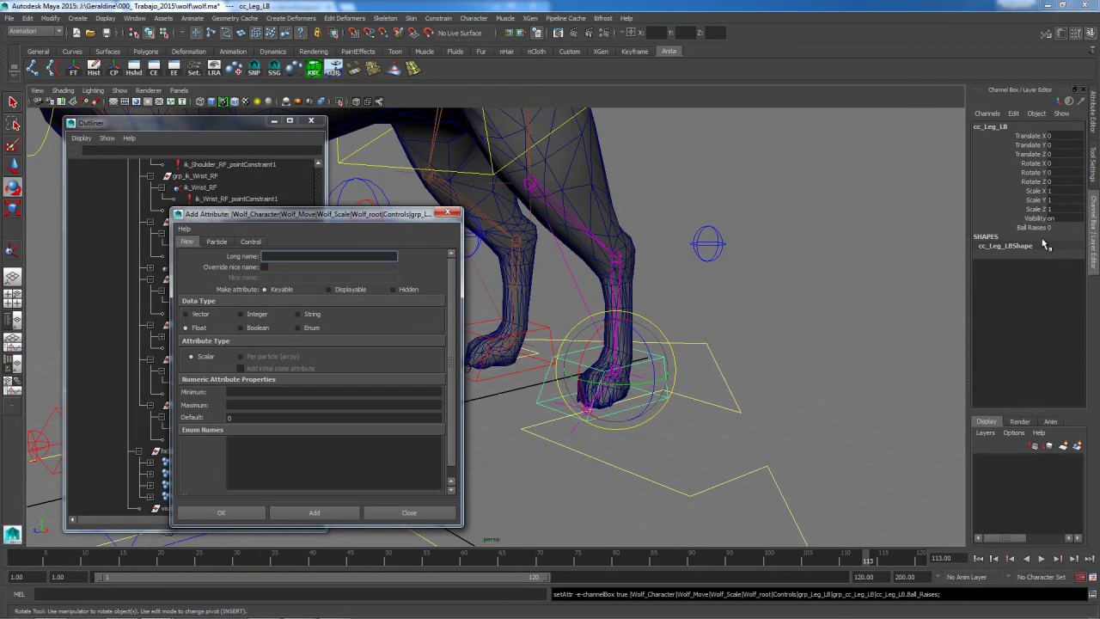
Step: Add a keyable float attribute Up_Down to cc_Leg_LB with minimum -10, maximum 10 and default 0
{"action": "type", "text": "Up_Down"}
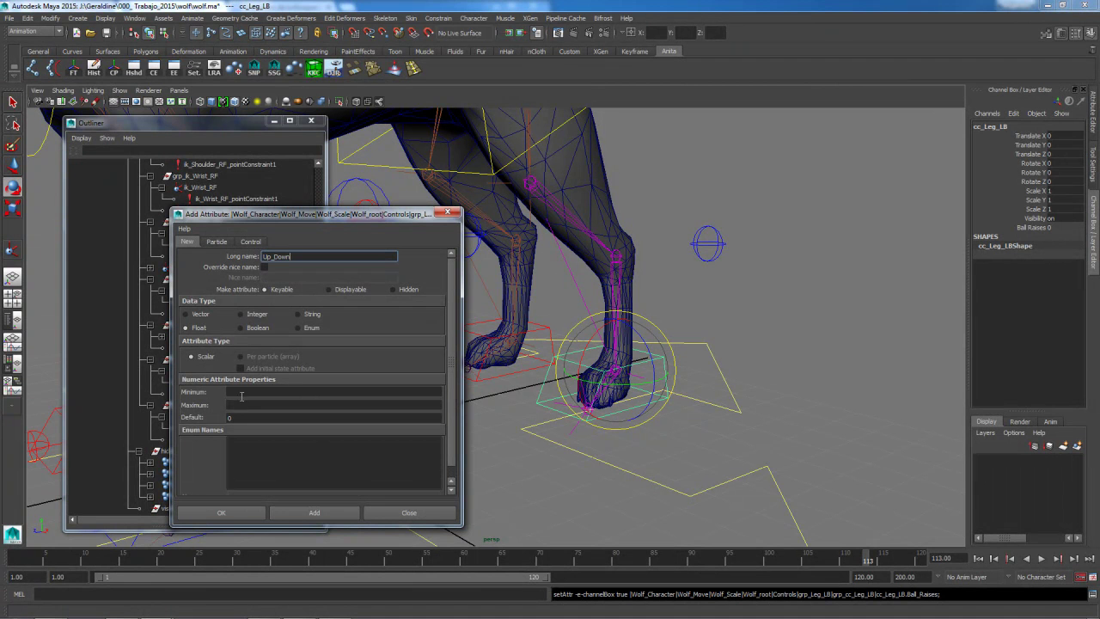
{"action": "left_click", "coordinate": [242, 395]}
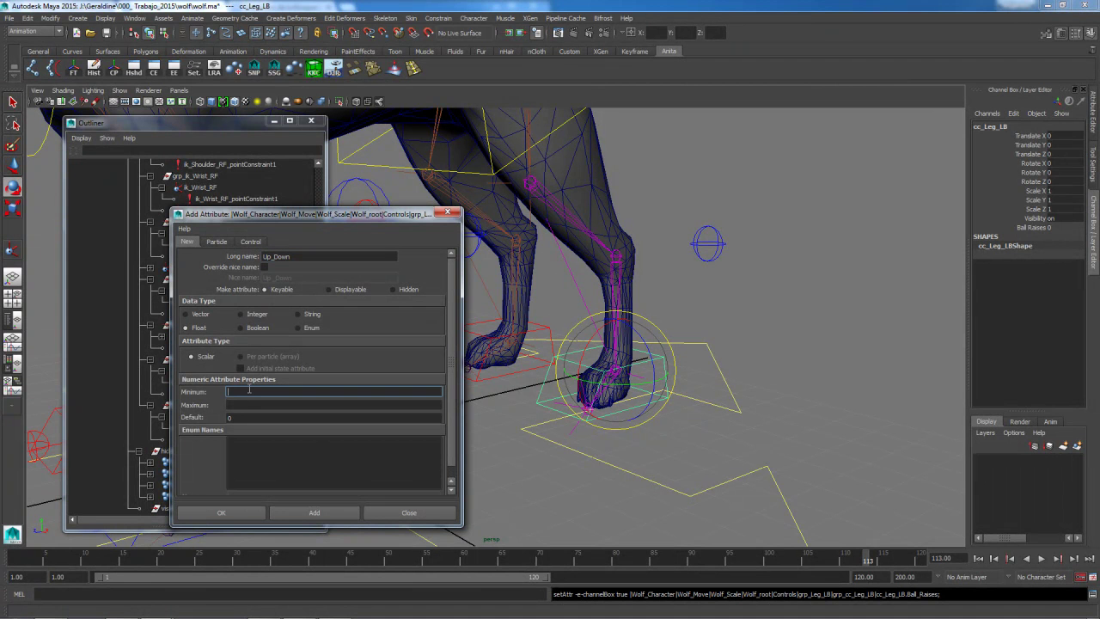
{"action": "type", "text": "-10"}
{"action": "left_click", "coordinate": [237, 405]}
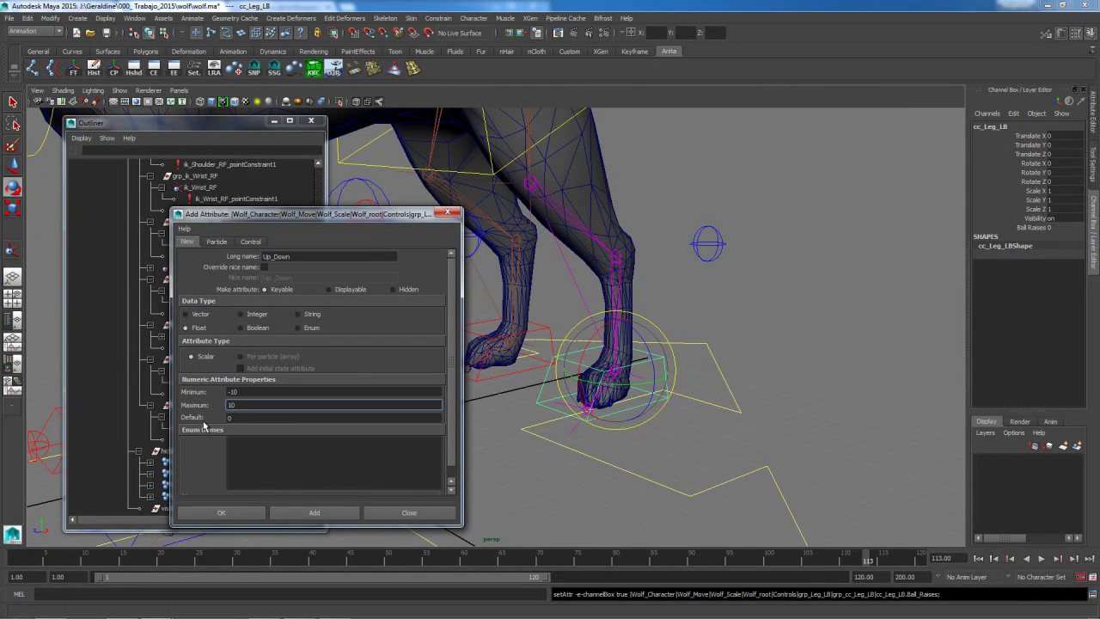
{"action": "left_click", "coordinate": [288, 513]}
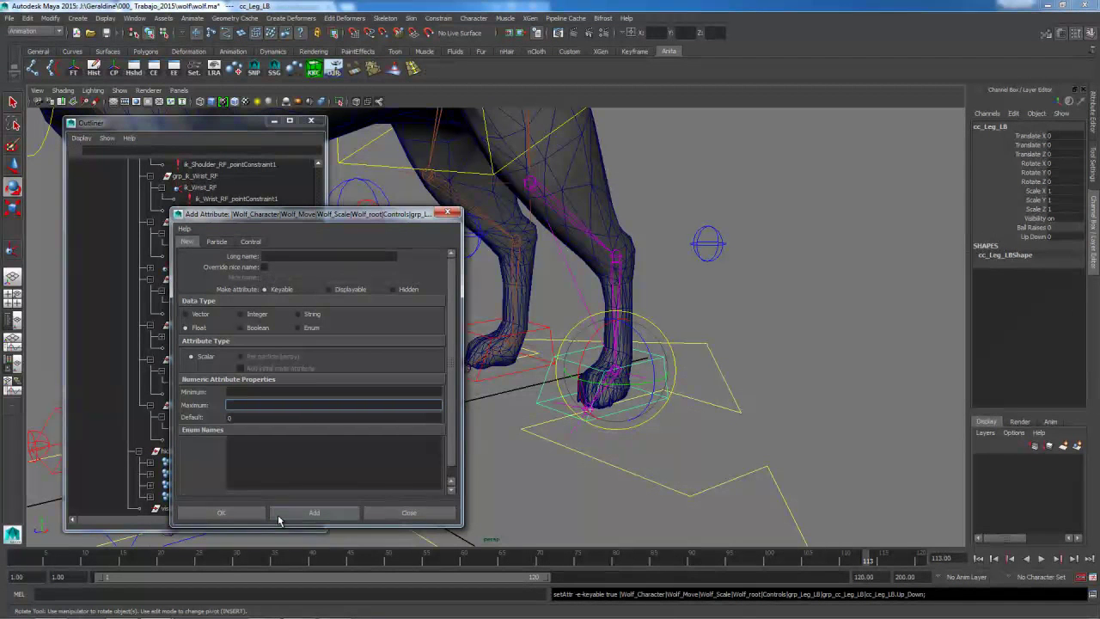
{"action": "left_click", "coordinate": [409, 513]}
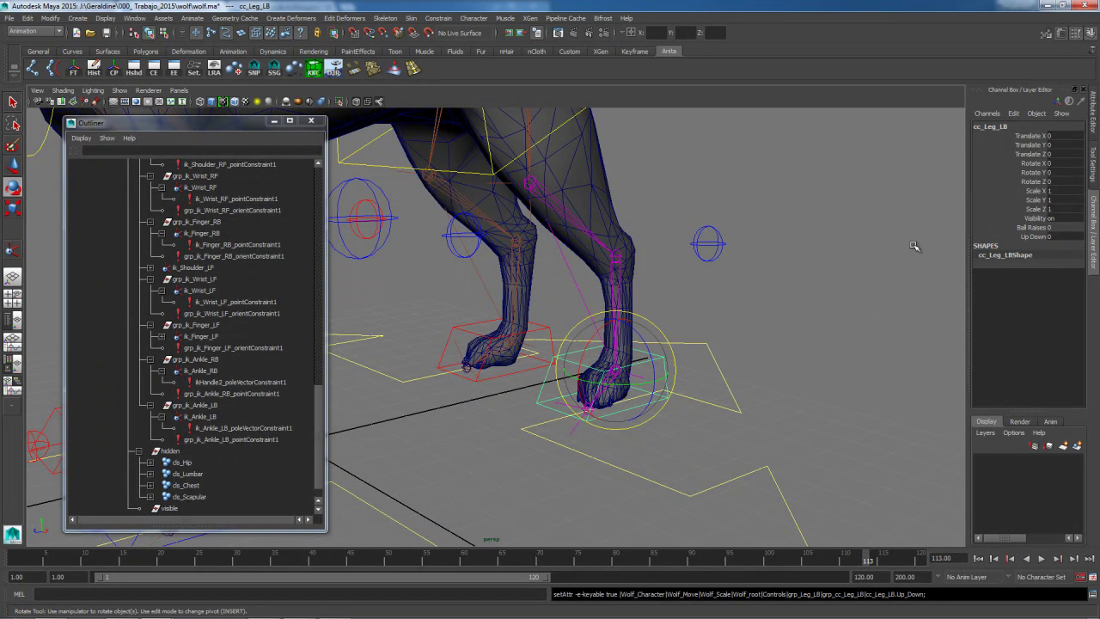
Step: Open the Set Driven Key editor with cc_Leg_LB selected
{"action": "left_click", "coordinate": [191, 18]}
{"action": "mouse_move", "coordinate": [249, 67]}
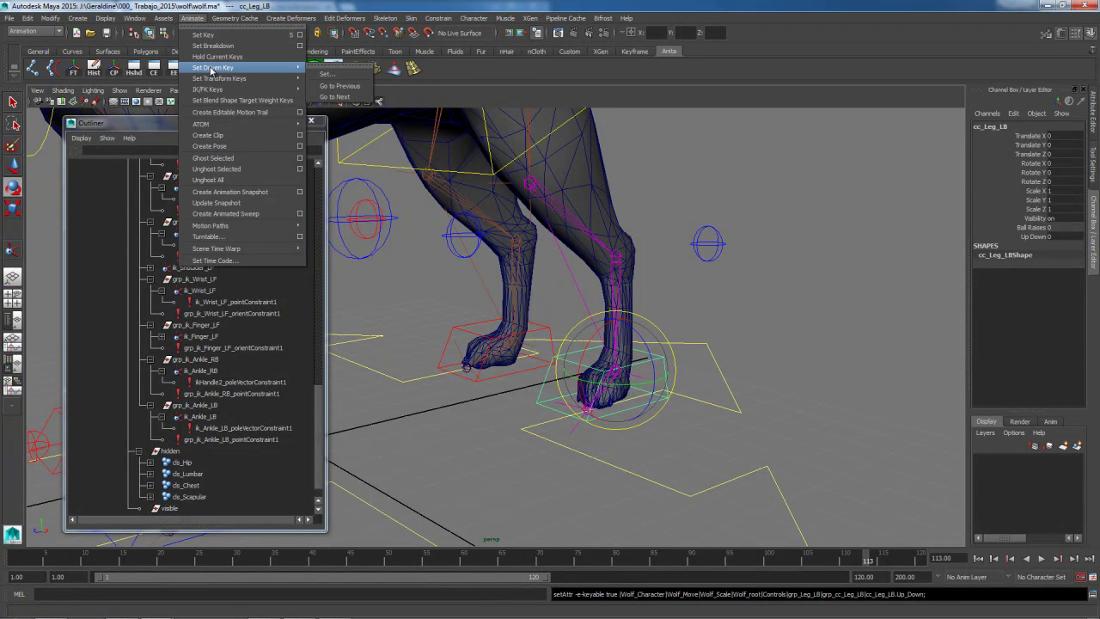
{"action": "left_click", "coordinate": [348, 76]}
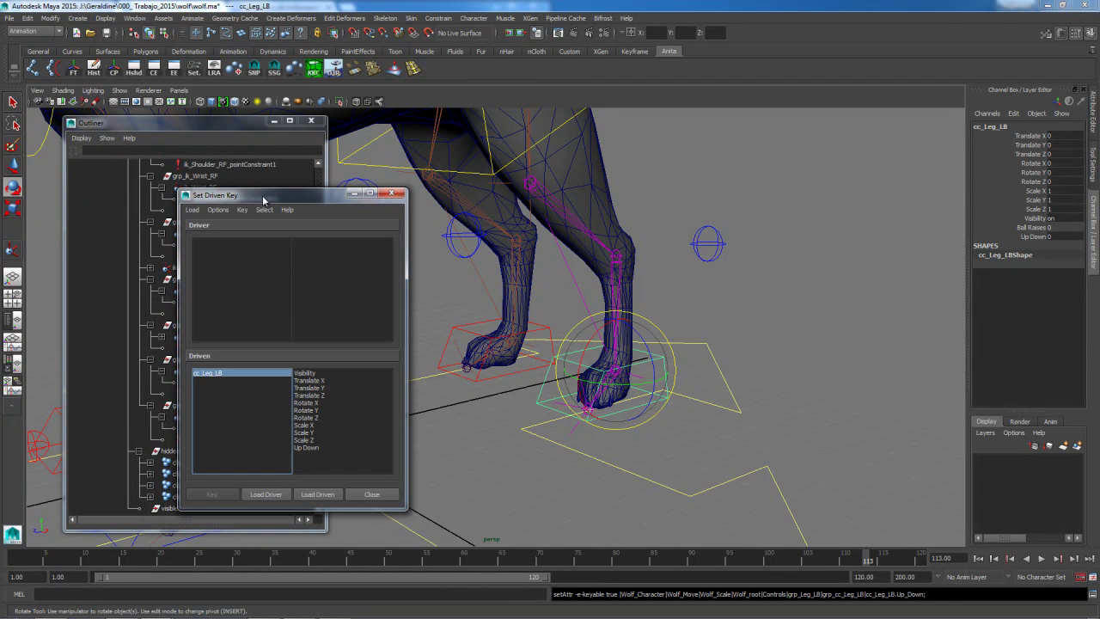
Step: Load cc_Leg_LB as the driver and the left back ankle handle ik_Ankle_LB as the driven object
{"action": "left_click", "coordinate": [267, 494]}
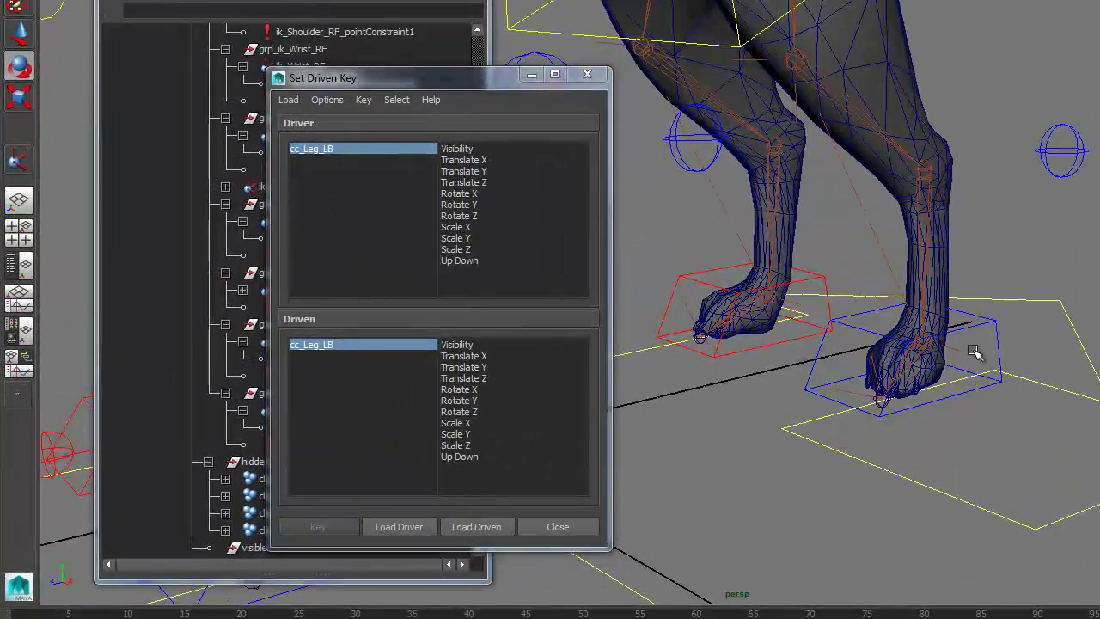
{"action": "left_click", "coordinate": [958, 352]}
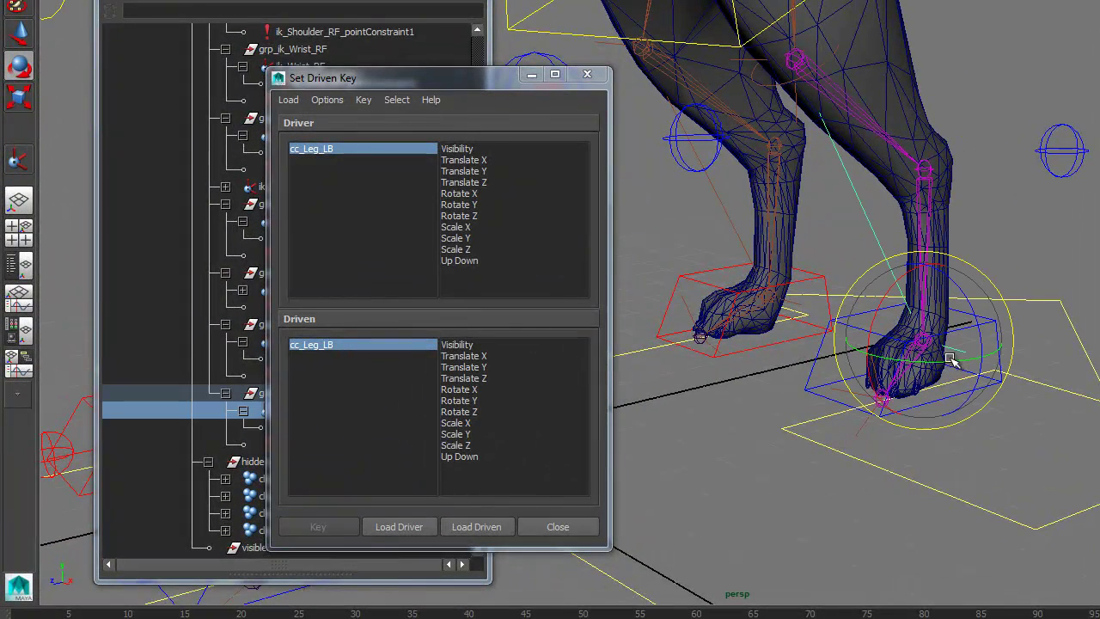
{"action": "left_click", "coordinate": [479, 528]}
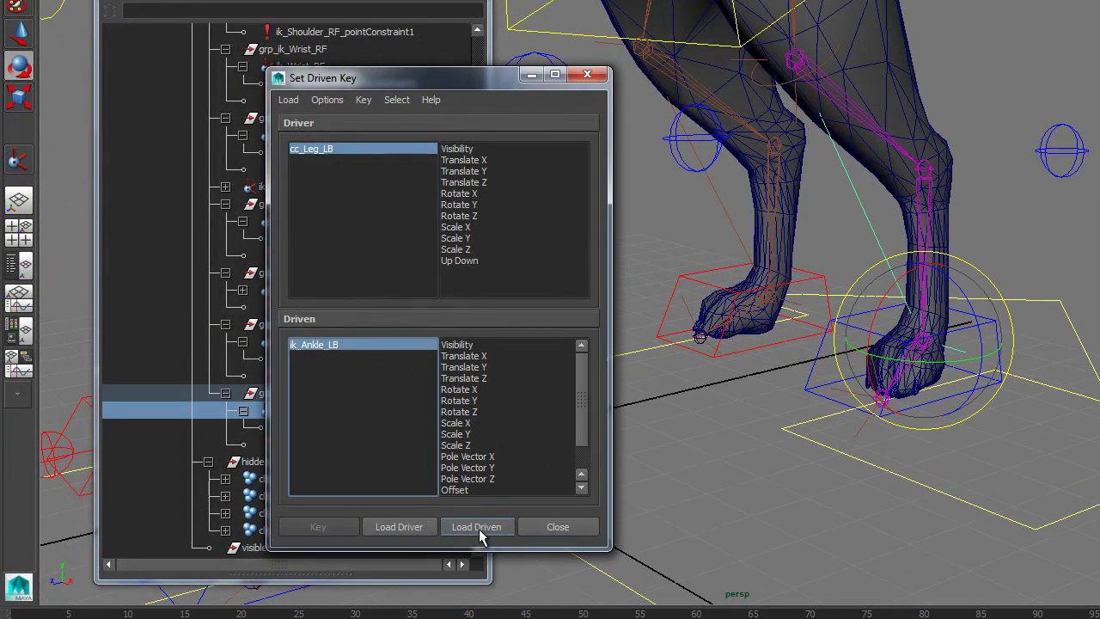
Step: Key ik_Ankle_LB's Translate Y against cc_Leg_LB's Up Down attribute at its default value of 0
{"action": "left_click", "coordinate": [471, 262]}
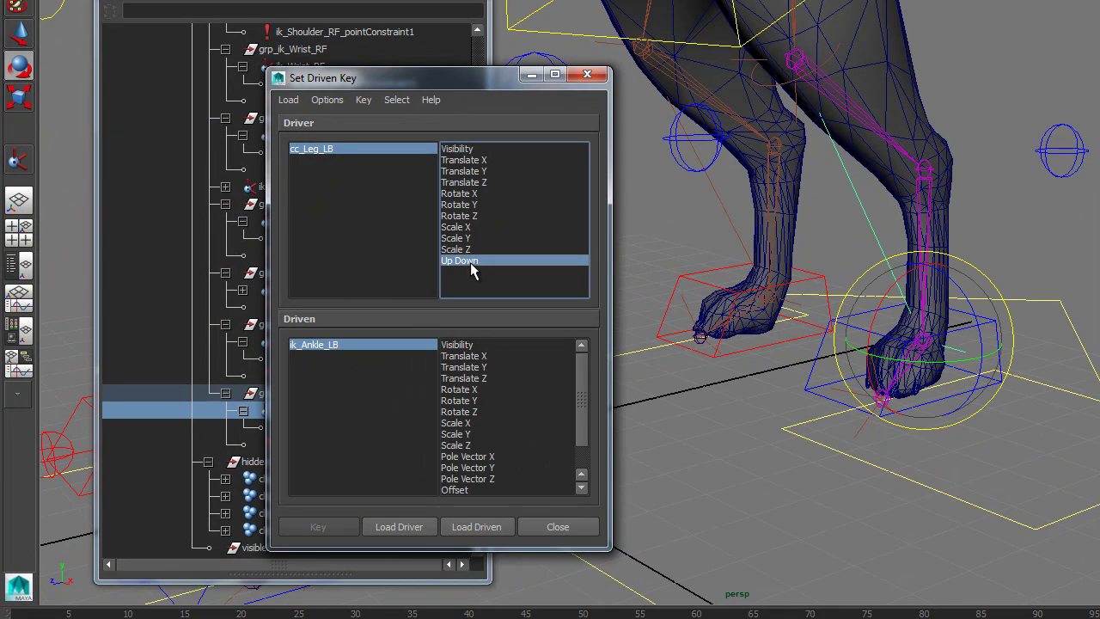
{"action": "left_click", "coordinate": [487, 368]}
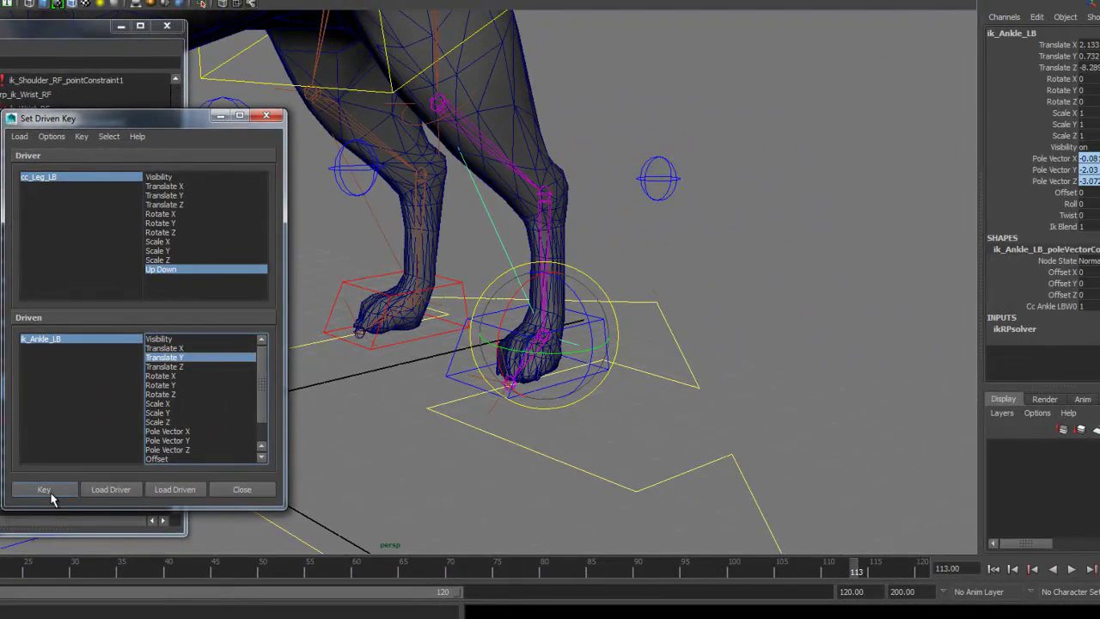
{"action": "left_click", "coordinate": [47, 492]}
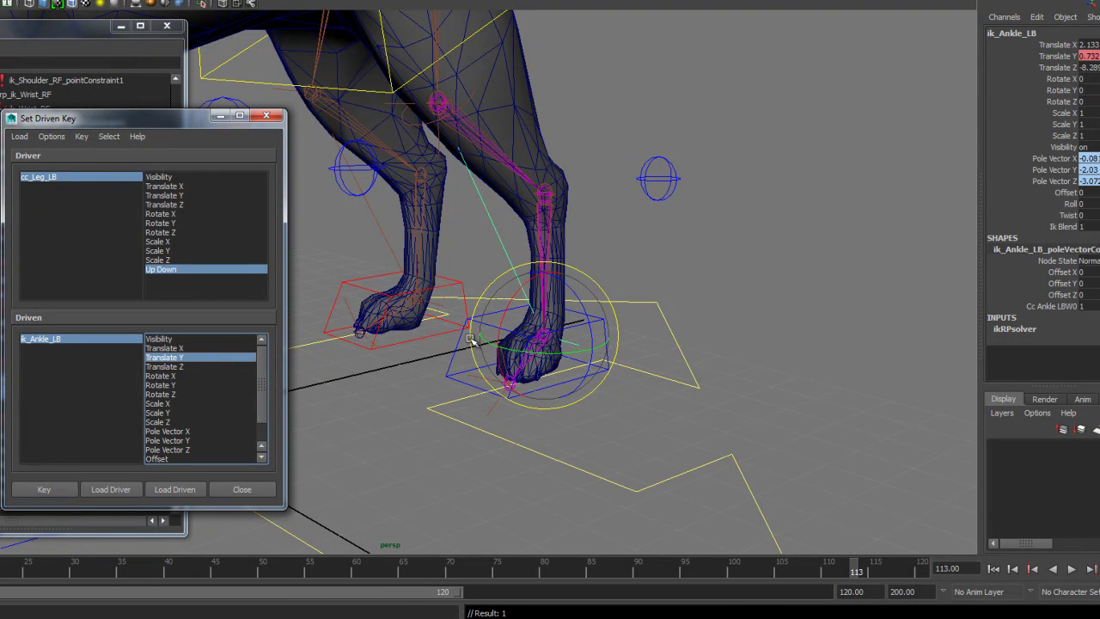
Step: Set Up Down to 10, raise ik_Ankle_LB to a Translate Y of 1.3 and key this driven pose
{"action": "left_click", "coordinate": [114, 180]}
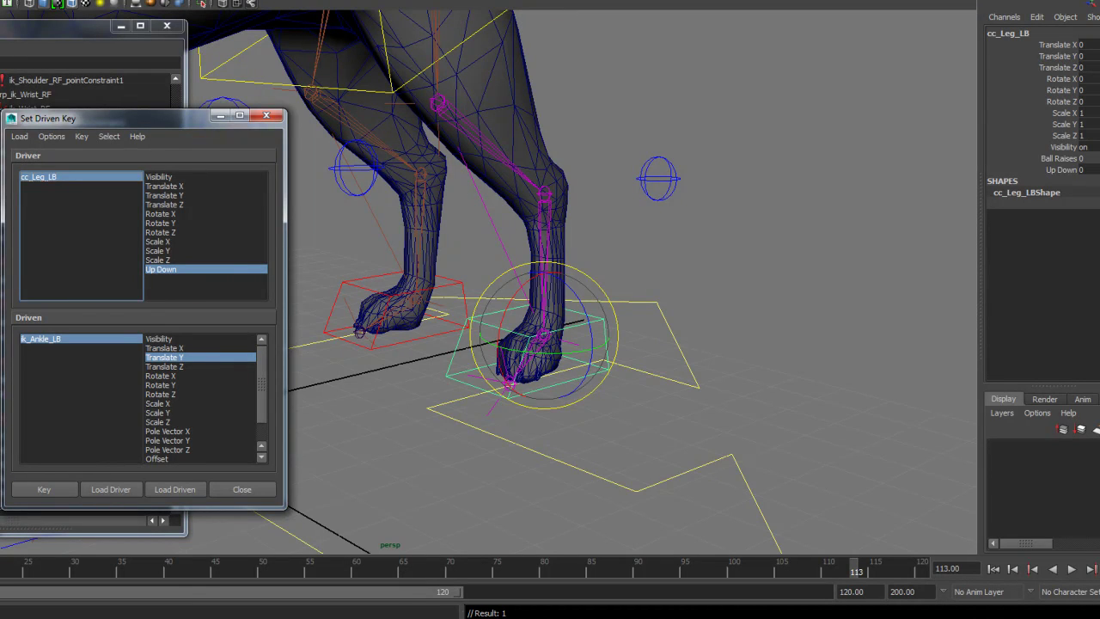
{"action": "left_click", "coordinate": [1063, 169]}
{"action": "middle_click_drag", "start_coordinate": [707, 218], "coordinate": [1005, 182]}
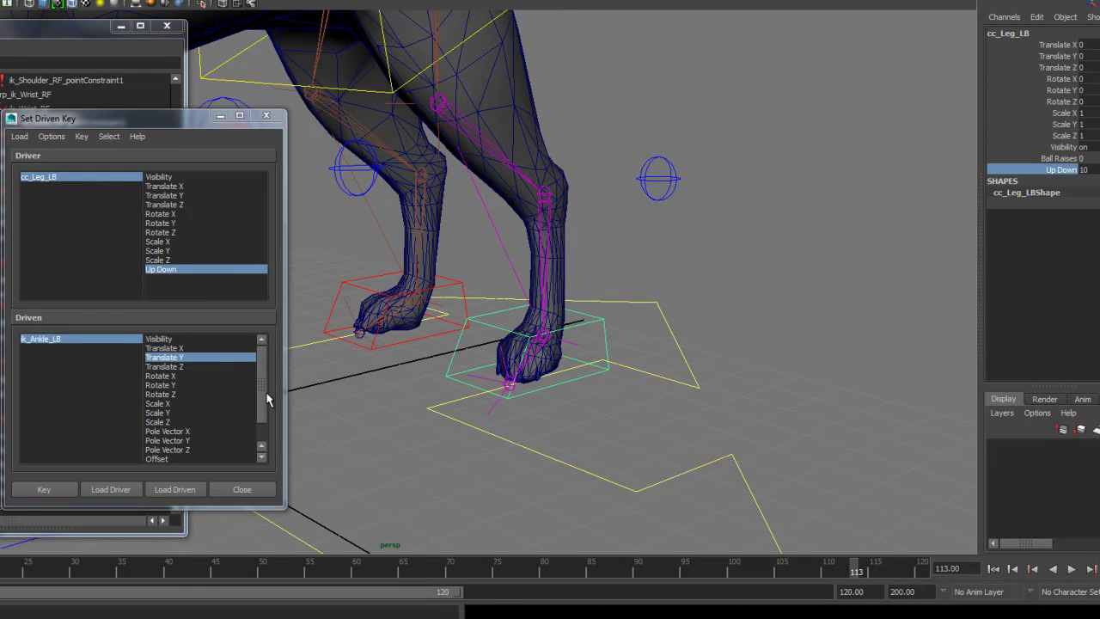
{"action": "left_click", "coordinate": [98, 340]}
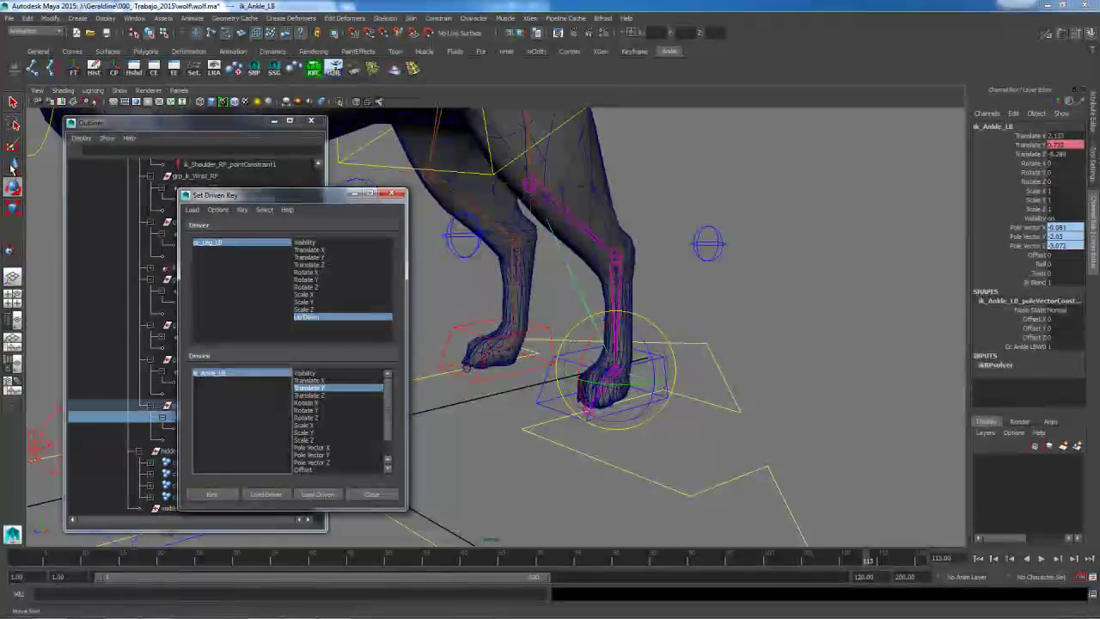
{"action": "left_click", "coordinate": [12, 166]}
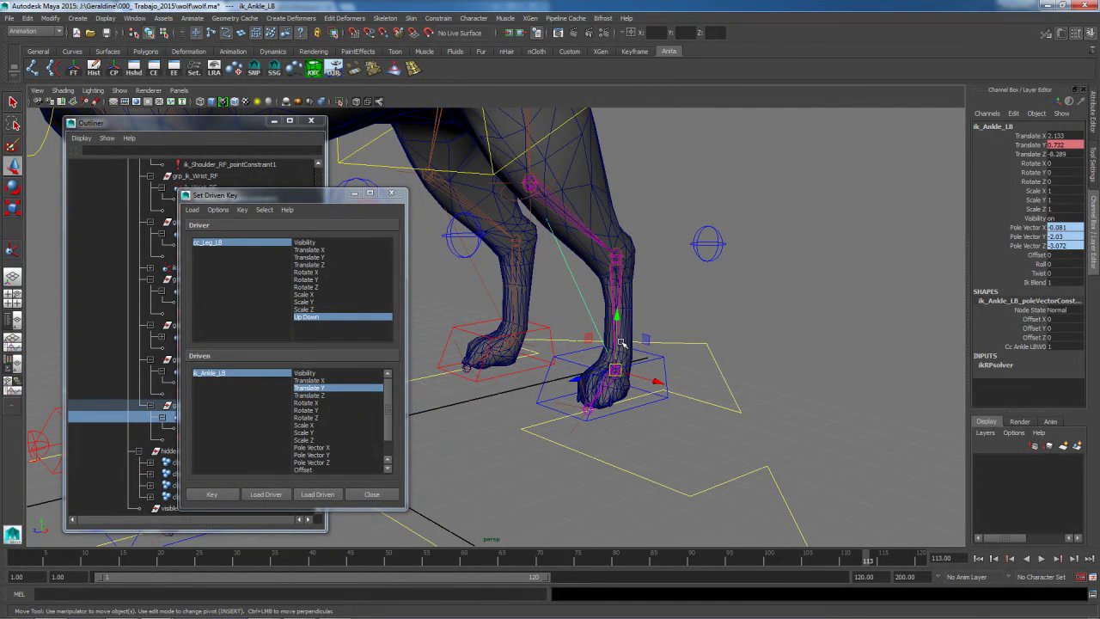
{"action": "left_click_drag", "start_coordinate": [616, 318], "coordinate": [616, 297]}
{"action": "double_click", "coordinate": [1065, 145]}
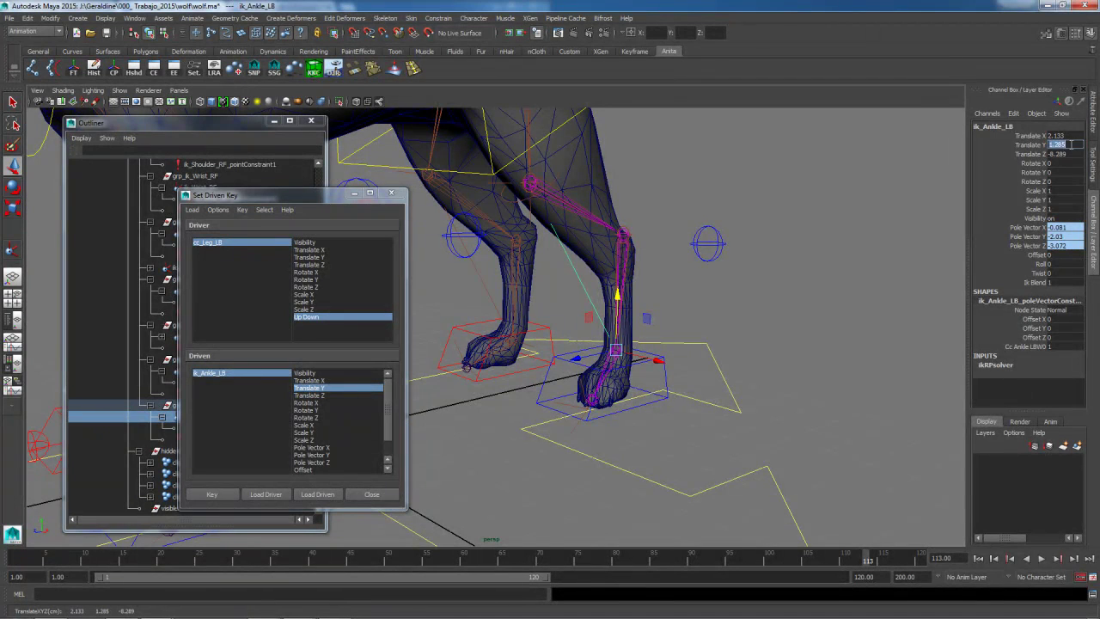
{"action": "type", "text": "1.3"}
{"action": "key", "text": "Return"}
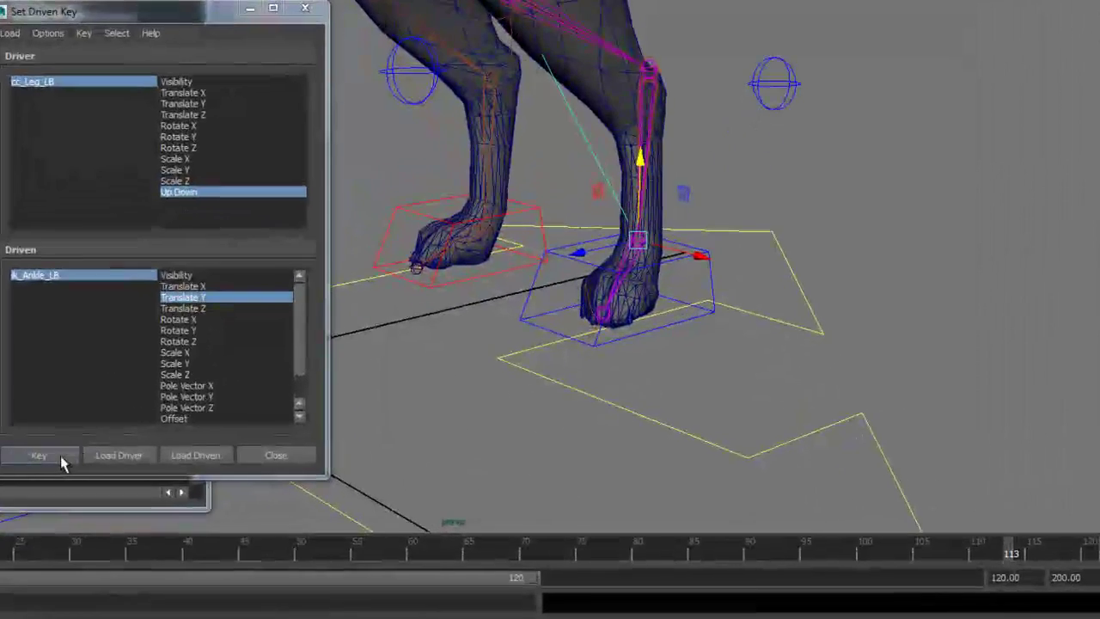
{"action": "left_click", "coordinate": [222, 495]}
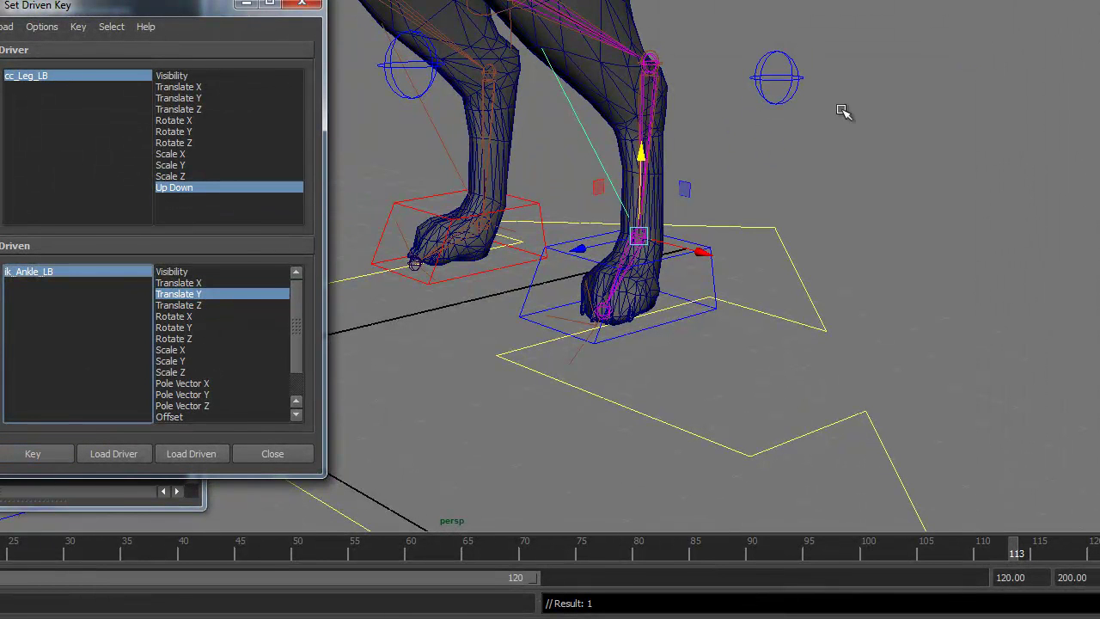
Step: Set Up Down to -10, key ik_Ankle_LB at a Translate Y of -0.1 and close the Set Driven Key editor
{"action": "left_click", "coordinate": [75, 73]}
{"action": "middle_click_drag", "start_coordinate": [802, 65], "coordinate": [610, 94]}
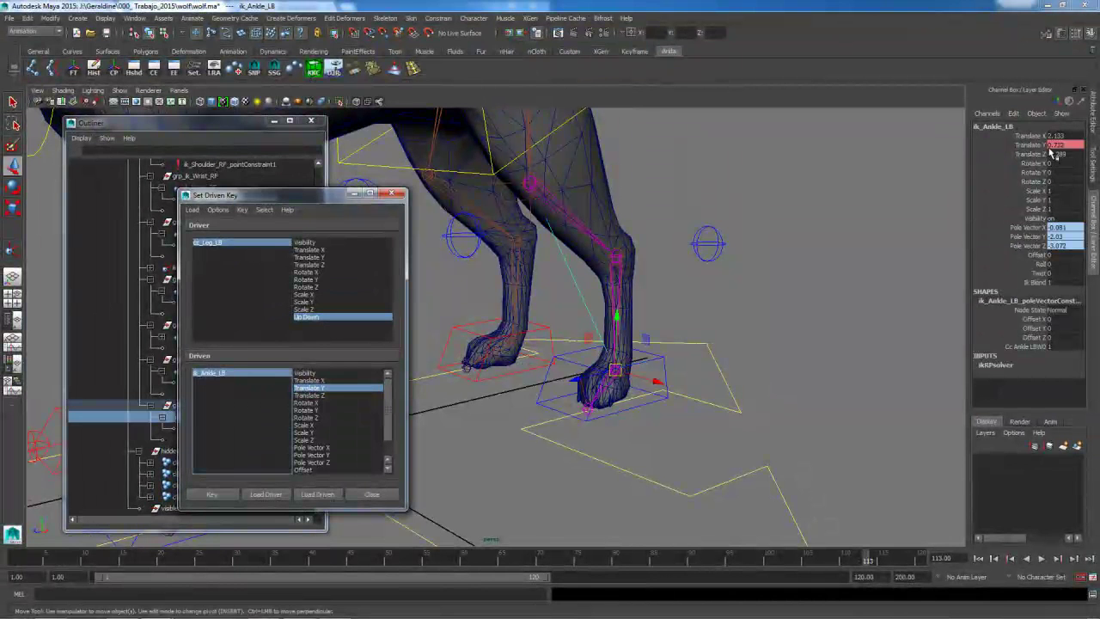
{"action": "left_click_drag", "start_coordinate": [613, 316], "coordinate": [615, 347]}
{"action": "left_click", "coordinate": [1070, 145]}
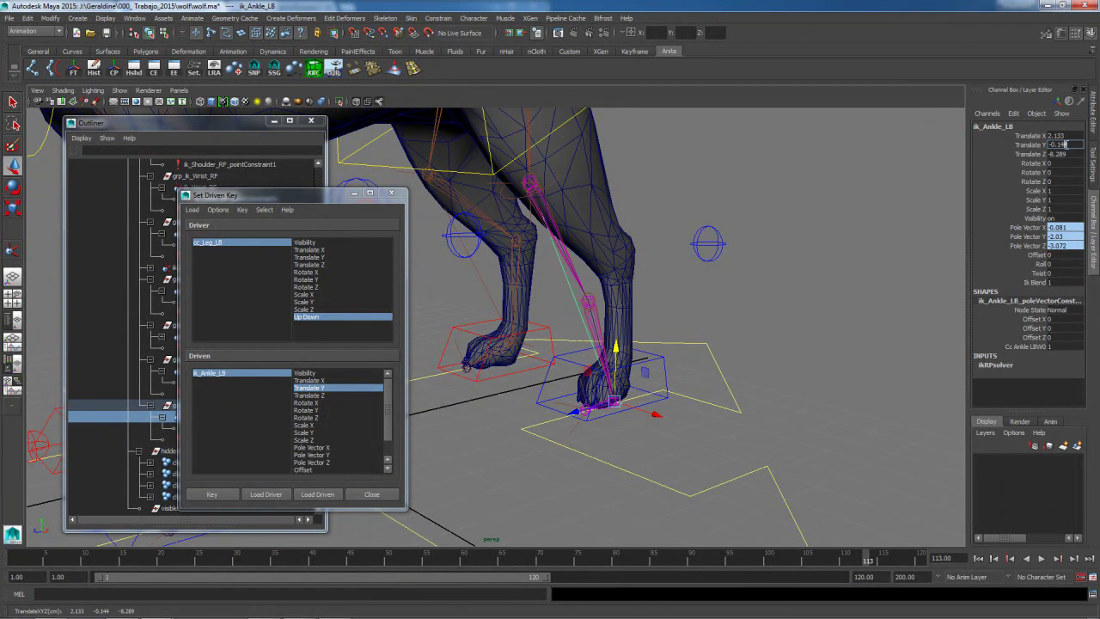
{"action": "type", "text": "-0.1"}
{"action": "key", "text": "Return"}
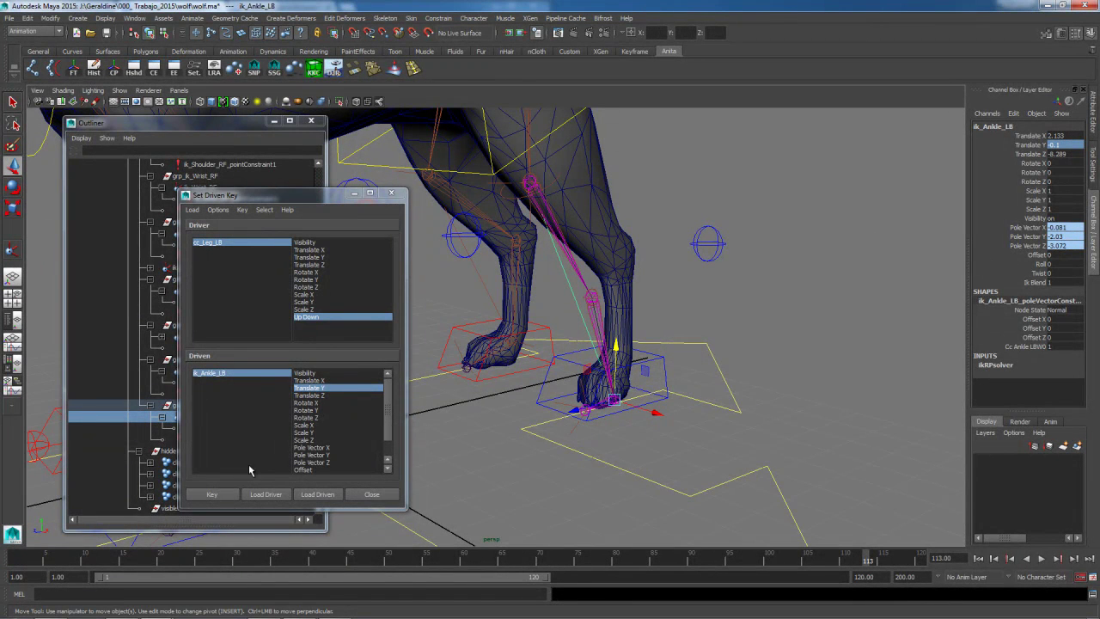
{"action": "left_click", "coordinate": [213, 495]}
{"action": "left_click", "coordinate": [369, 495]}
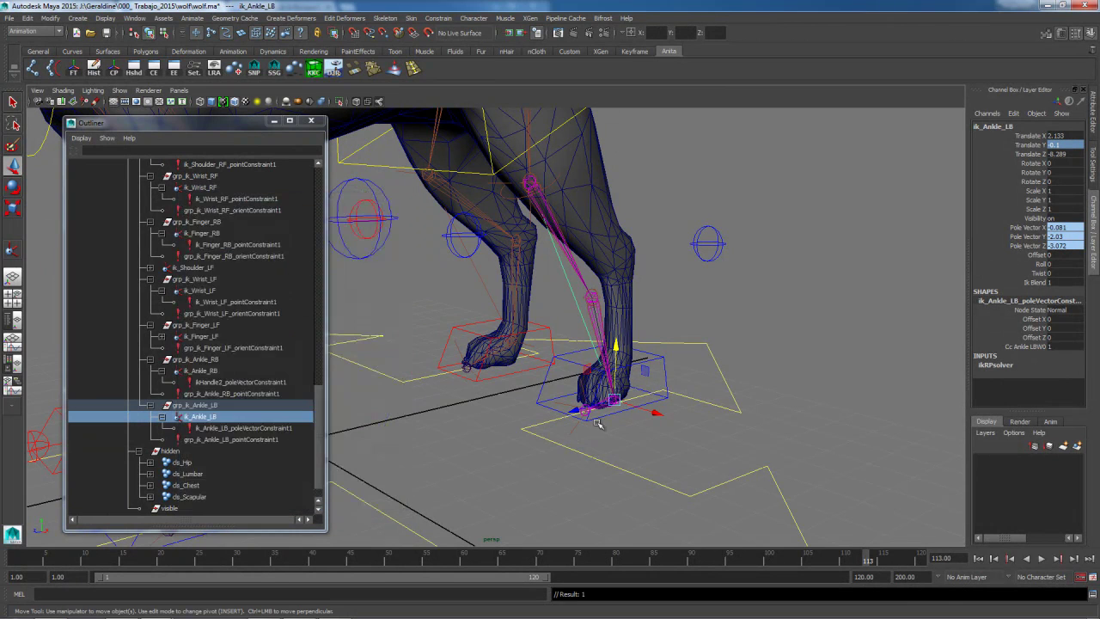
Step: Select cc_Leg_LB, scrub its Up Down attribute to test the driven keys and reset it to 0
{"action": "left_click", "coordinate": [667, 375]}
{"action": "left_click", "coordinate": [1028, 235]}
{"action": "mouse_move", "coordinate": [465, 148]}
{"action": "middle_mouse_down"}
{"action": "mouse_move", "coordinate": [848, 123]}
{"action": "mouse_move", "coordinate": [476, 143]}
{"action": "middle_mouse_up"}
{"action": "left_click", "coordinate": [1039, 47]}
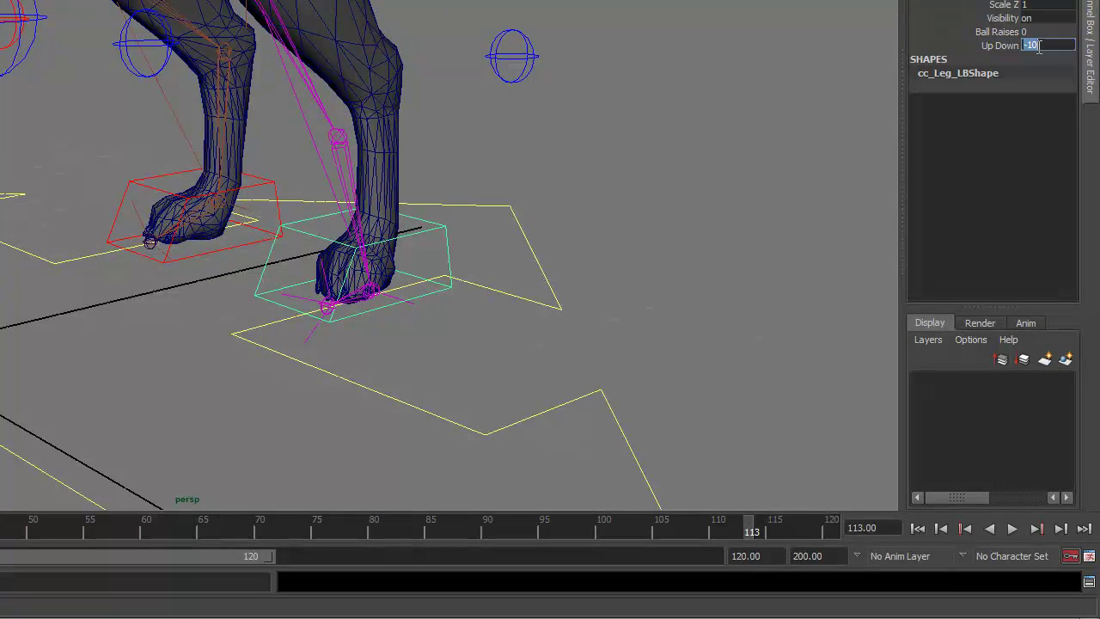
{"action": "type", "text": "0"}
{"action": "key", "text": "Return"}
Step: Move the cc_Leg_LB control up and forward, scrub Up Down in that pose and undo the test
{"action": "key", "text": "w"}
{"action": "left_click_drag", "start_coordinate": [334, 197], "coordinate": [264, 116]}
{"action": "key", "text": "e"}
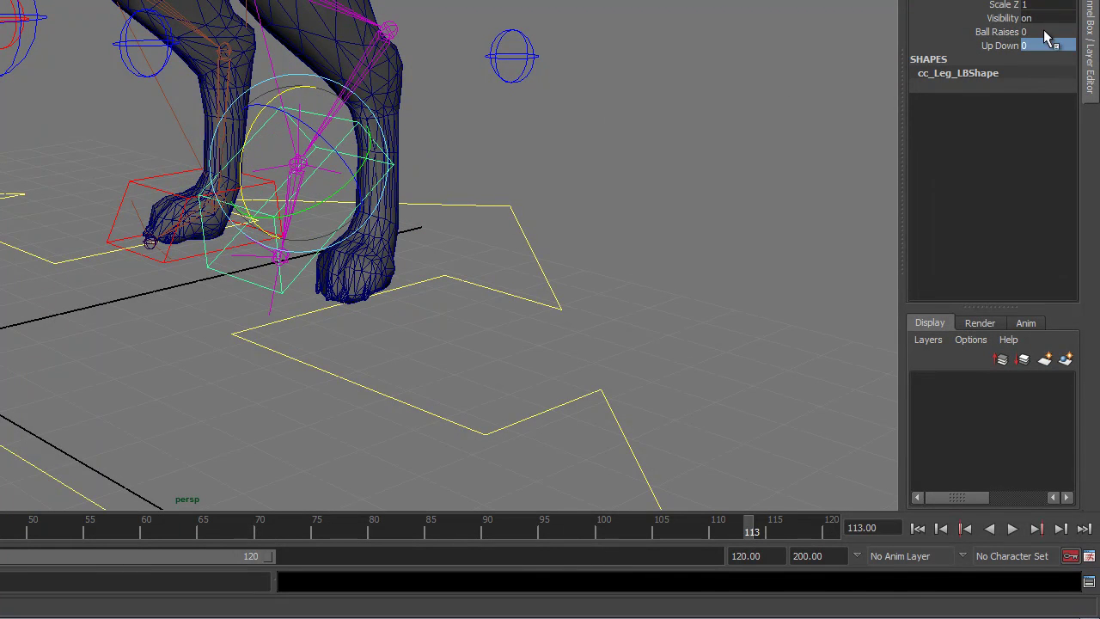
{"action": "left_click", "coordinate": [997, 48]}
{"action": "middle_click_drag", "start_coordinate": [631, 81], "coordinate": [500, 90]}
{"action": "middle_click_drag", "start_coordinate": [368, 121], "coordinate": [552, 116]}
{"action": "key", "text": "ctrl+z"}
{"action": "key", "text": "ctrl+z"}
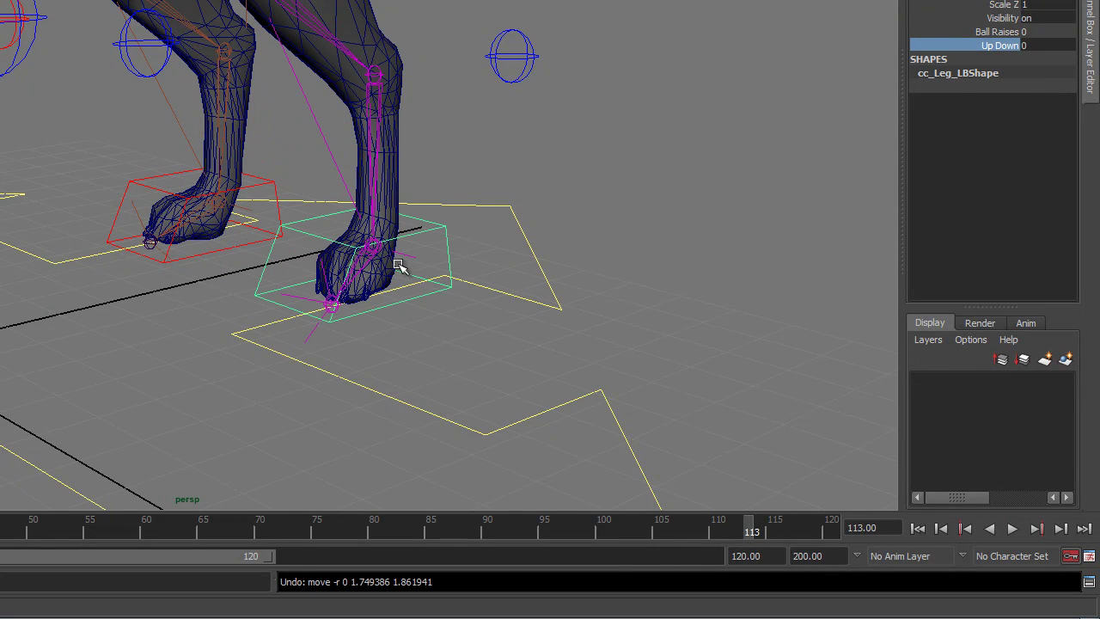
Step: Raise Up Down to 6.5, move the cc_Leg_LB control to test the combined motion and undo both changes
{"action": "middle_click_drag", "start_coordinate": [513, 217], "coordinate": [569, 209]}
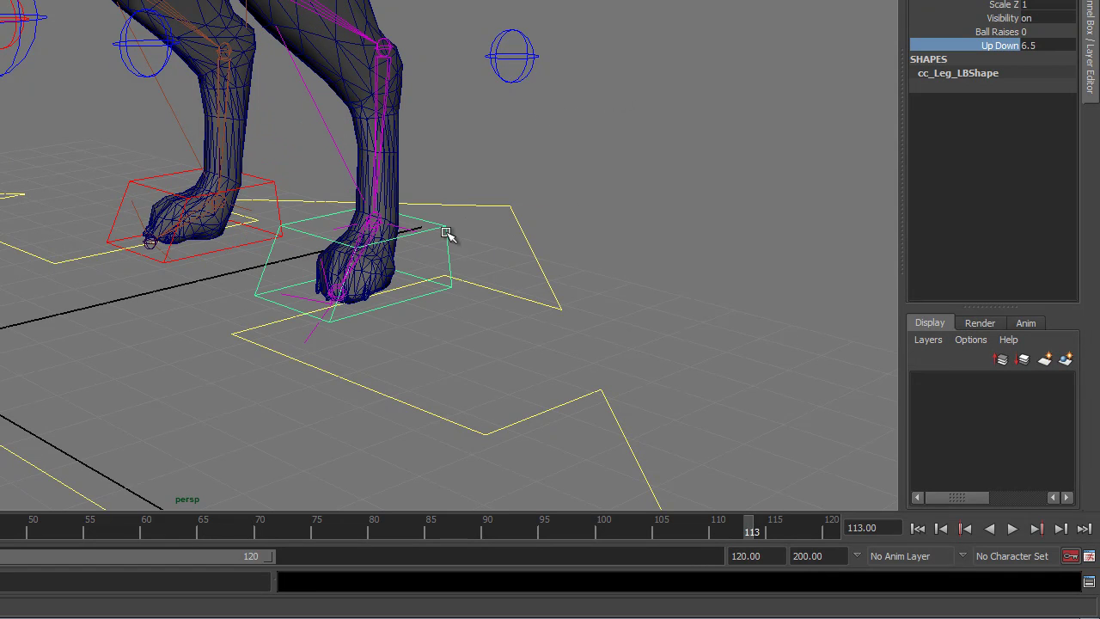
{"action": "key", "text": "w"}
{"action": "left_click_drag", "start_coordinate": [331, 200], "coordinate": [232, 146]}
{"action": "key", "text": "ctrl+z"}
{"action": "key", "text": "ctrl+z"}
{"action": "key", "text": "ctrl+z"}
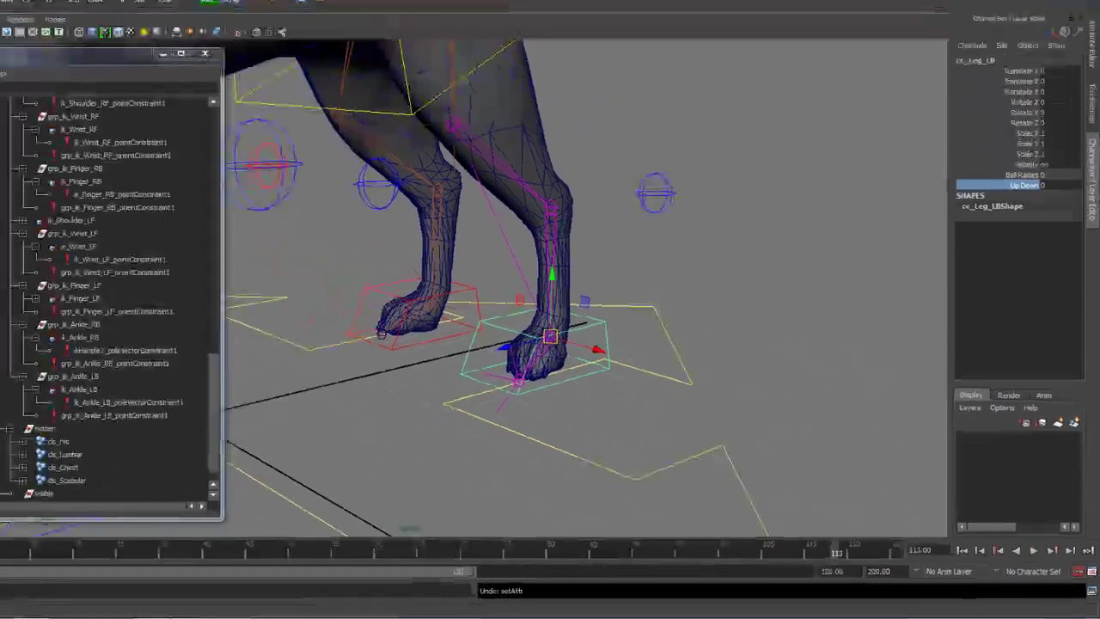
Step: Test rotating cc_Leg_LB about its Y axis, undo the rotation and save the scene
{"action": "scroll", "coordinate": [351, 273], "scroll_direction": "down", "scroll_amount": 3}
{"action": "middle_click_drag", "start_coordinate": [351, 273], "coordinate": [478, 295], "text": "alt"}
{"action": "scroll", "coordinate": [675, 395], "scroll_direction": "up", "scroll_amount": 2}
{"action": "key", "text": "e"}
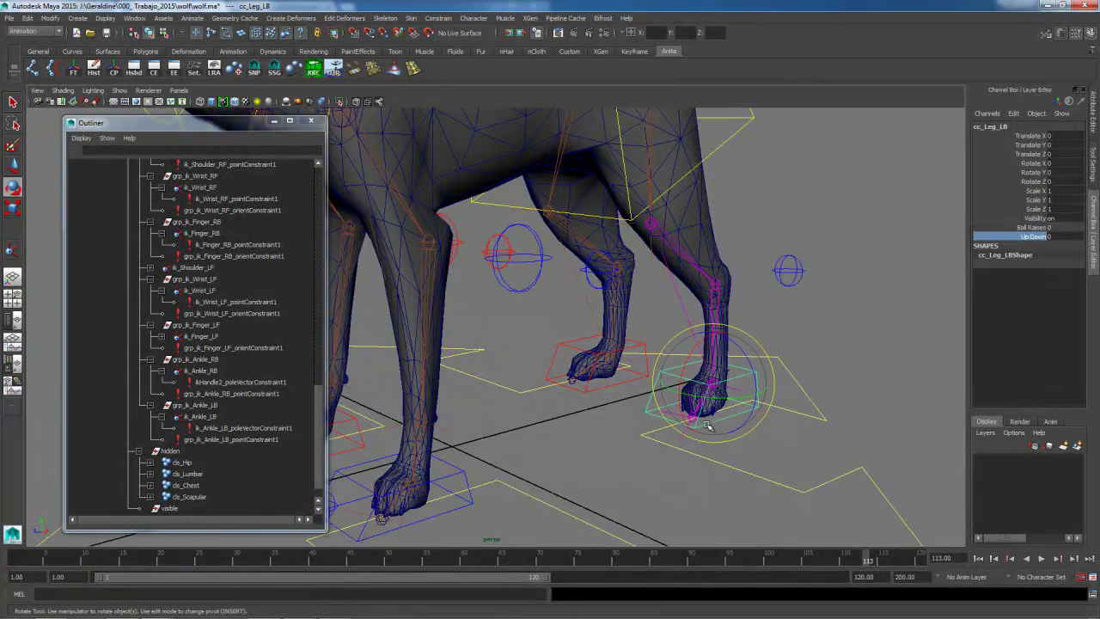
{"action": "left_click_drag", "start_coordinate": [726, 397], "coordinate": [700, 406]}
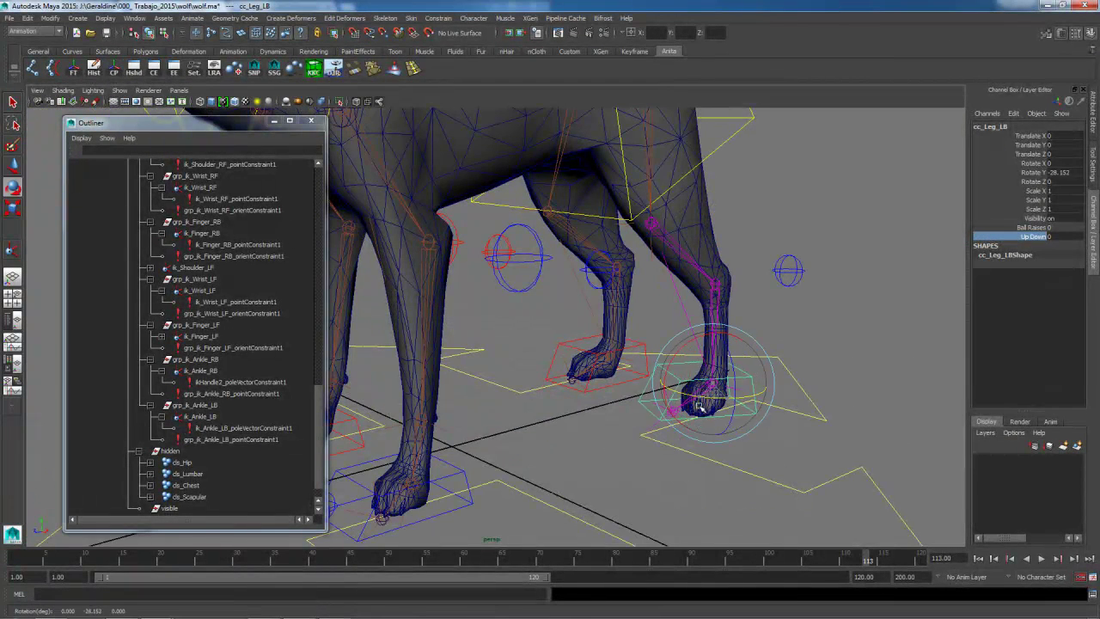
{"action": "key", "text": "ctrl+z"}
{"action": "left_click", "coordinate": [104, 33]}
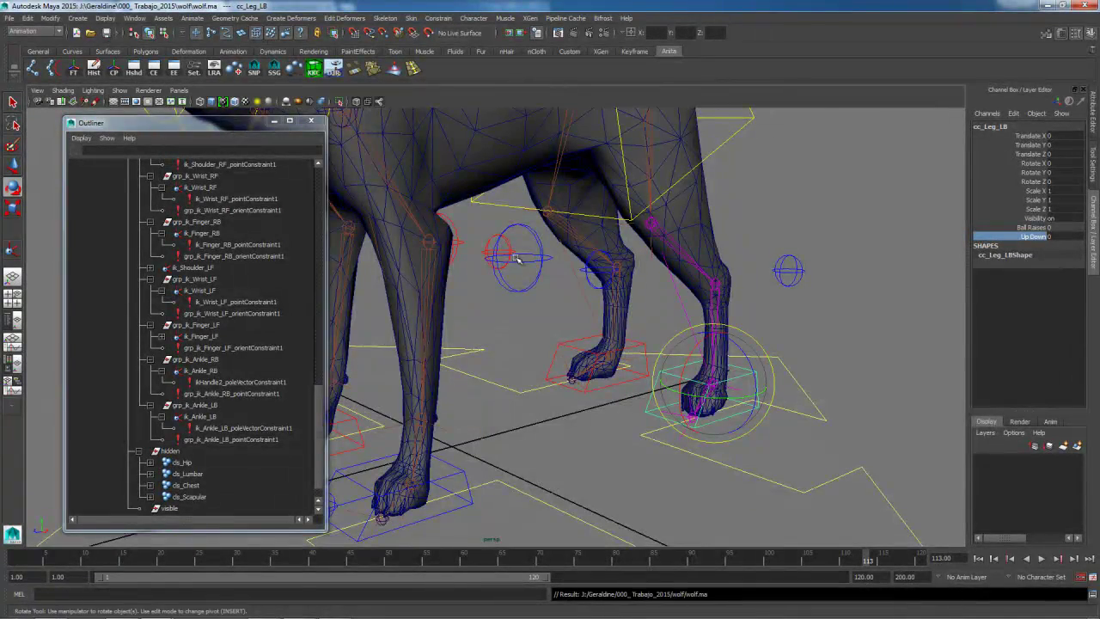
Step: Lower the body control cc_CG slightly to test how the whole rig follows and undo the move
{"action": "scroll", "coordinate": [601, 315], "scroll_direction": "down", "scroll_amount": 3}
{"action": "middle_click_drag", "start_coordinate": [598, 312], "coordinate": [735, 438], "text": "alt"}
{"action": "left_click_drag", "start_coordinate": [735, 438], "coordinate": [507, 318], "text": "alt"}
{"action": "middle_click_drag", "start_coordinate": [507, 318], "coordinate": [584, 298], "text": "alt"}
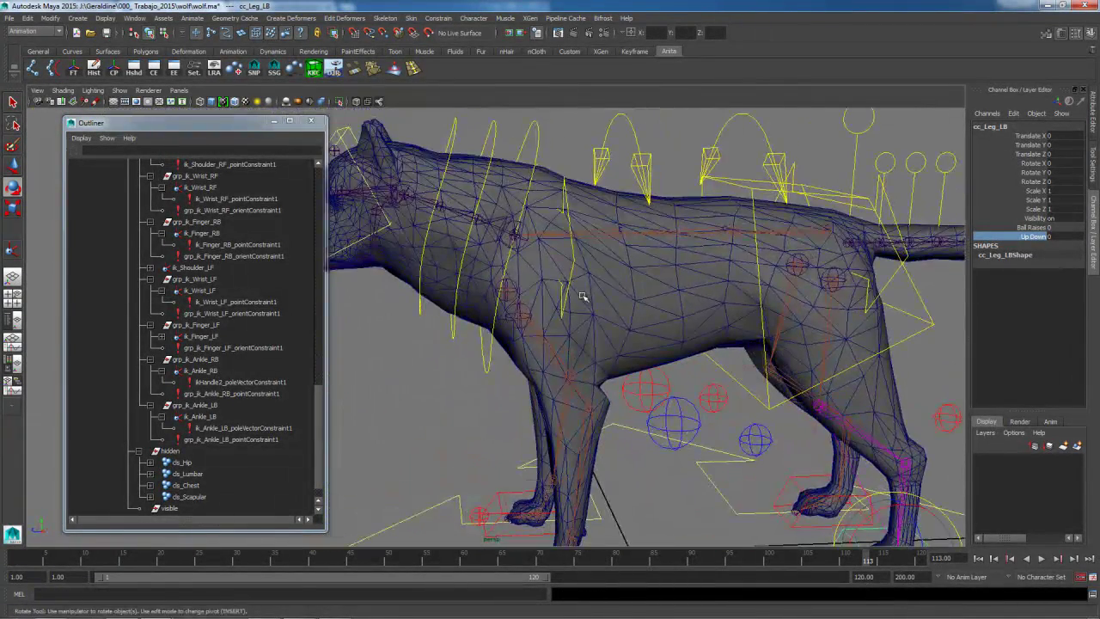
{"action": "scroll", "coordinate": [600, 286], "scroll_direction": "down", "scroll_amount": 3}
{"action": "key", "text": "4"}
{"action": "left_click", "coordinate": [677, 232]}
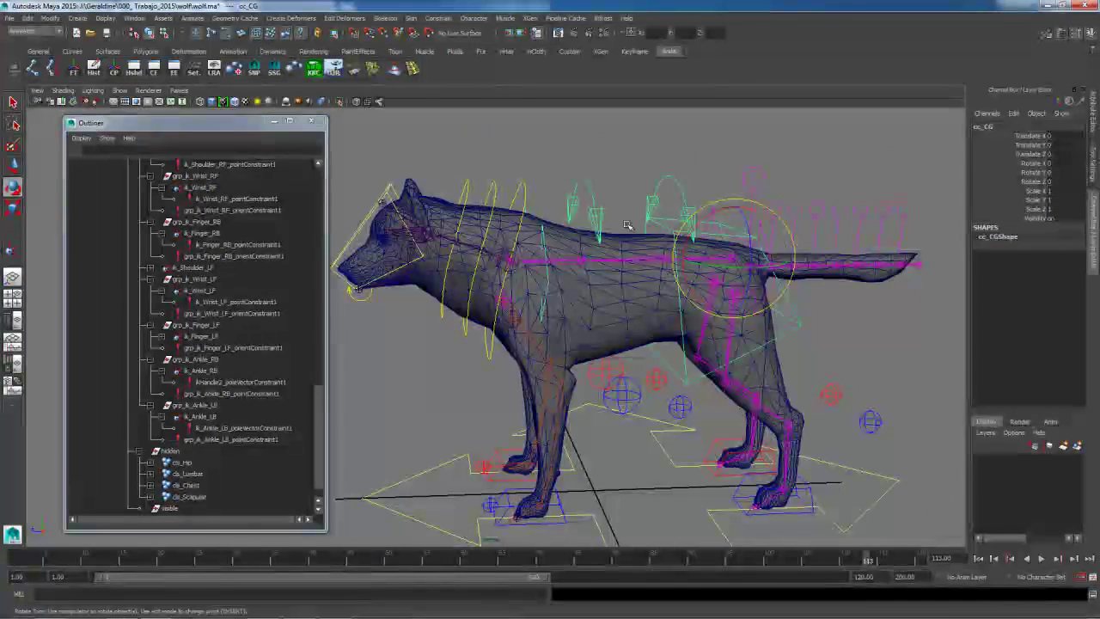
{"action": "key", "text": "w"}
{"action": "left_click_drag", "start_coordinate": [736, 205], "coordinate": [735, 217]}
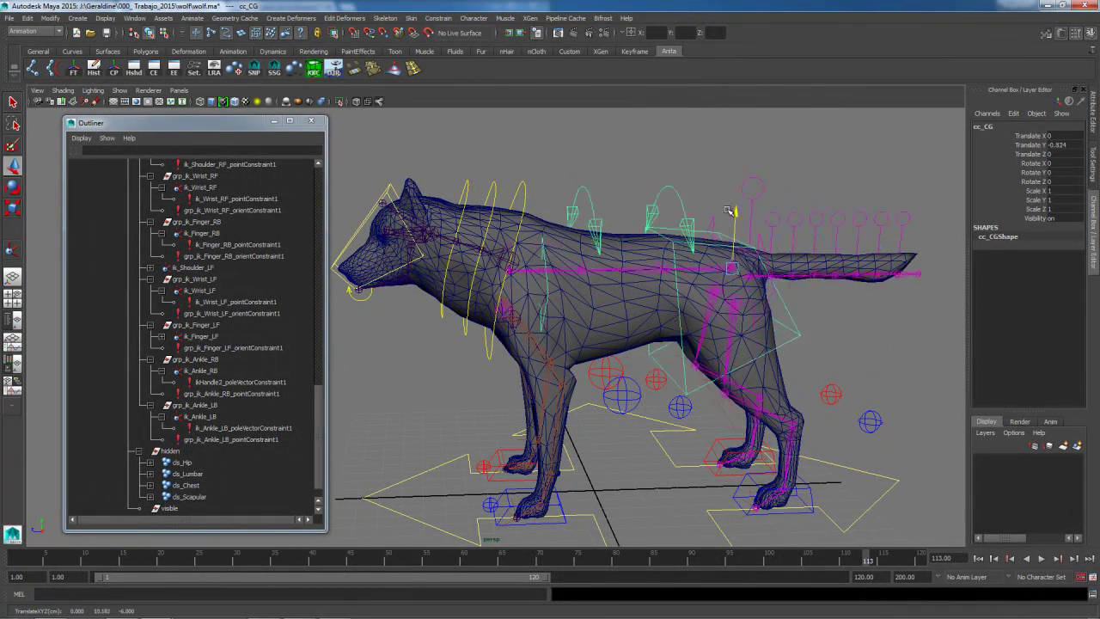
{"action": "key", "text": "ctrl+z"}
Step: Clear the control selection and select the right front shoulder joint Bn_Shoulder_RF
{"action": "left_click_drag", "start_coordinate": [560, 291], "coordinate": [755, 404], "text": "alt"}
{"action": "scroll", "coordinate": [626, 306], "scroll_direction": "up", "scroll_amount": 4}
{"action": "scroll", "coordinate": [659, 275], "scroll_direction": "up", "scroll_amount": 4}
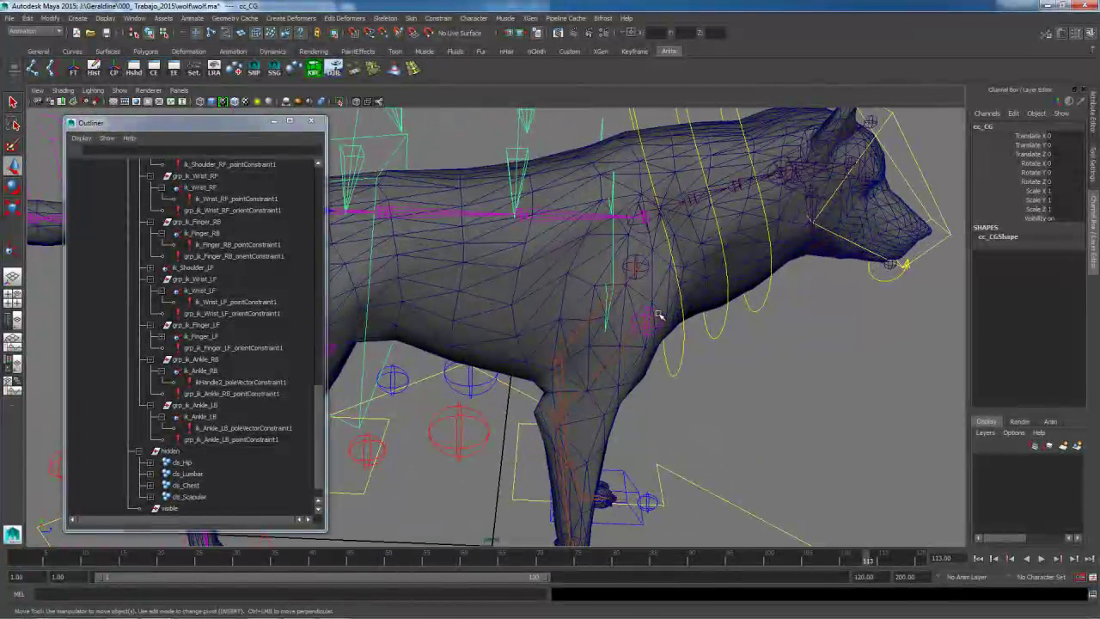
{"action": "left_click", "coordinate": [658, 315]}
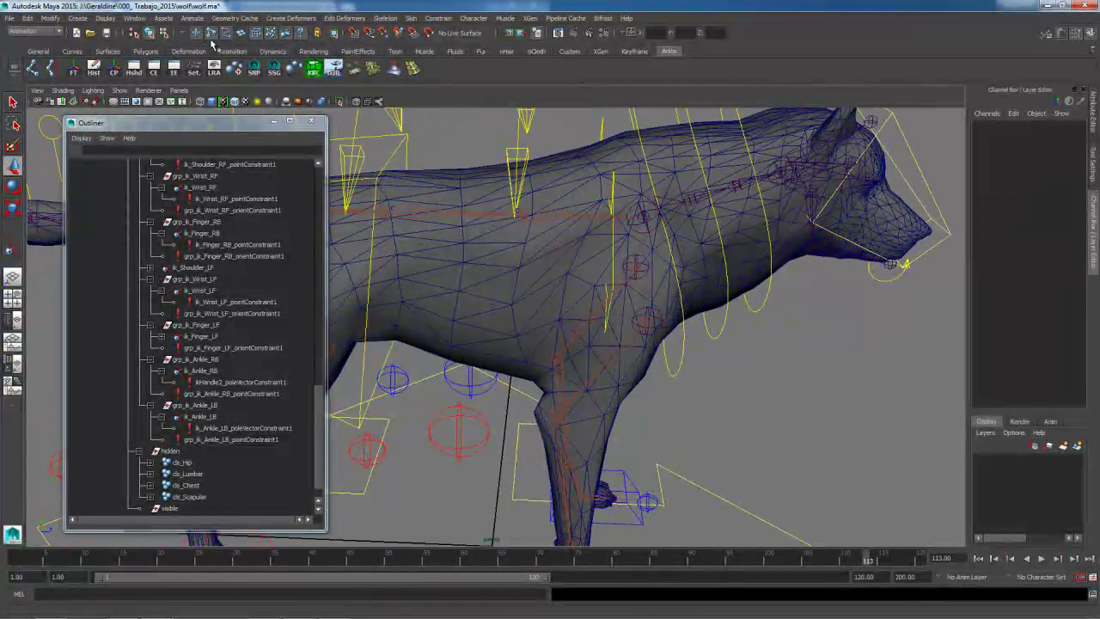
{"action": "left_click", "coordinate": [642, 311]}
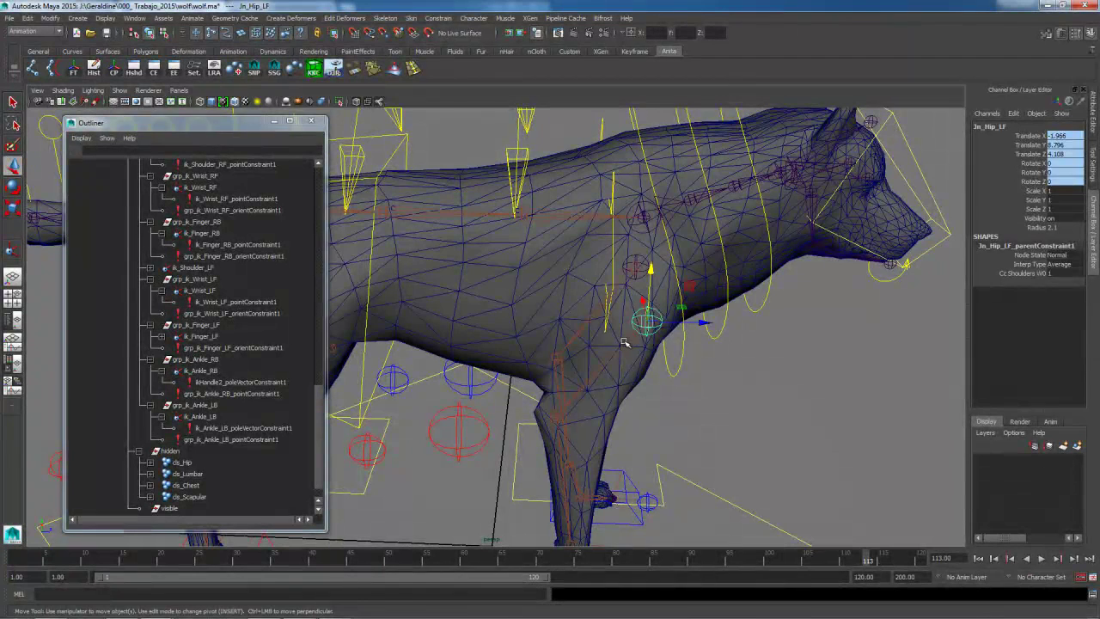
{"action": "left_click", "coordinate": [625, 342]}
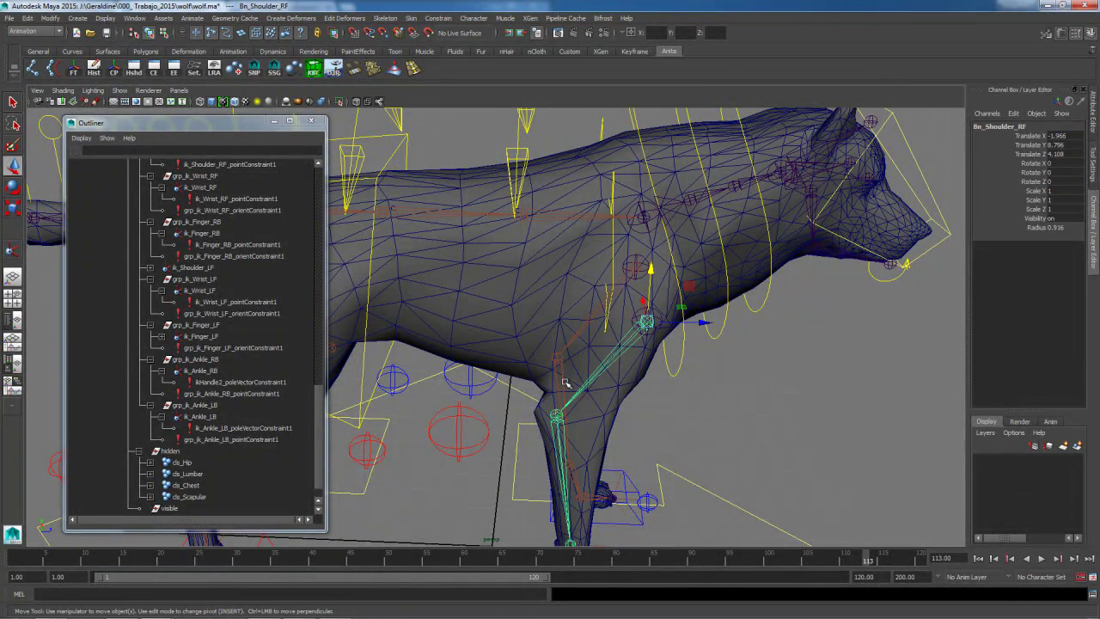
Step: Locate Bn_Shoulder_RF in the Outliner and expand its hierarchy through Bn_Elbow_RF to show the wrist joint
{"action": "scroll", "coordinate": [231, 300], "scroll_direction": "down", "scroll_amount": 1}
{"action": "scroll", "coordinate": [241, 323], "scroll_direction": "up", "scroll_amount": 15}
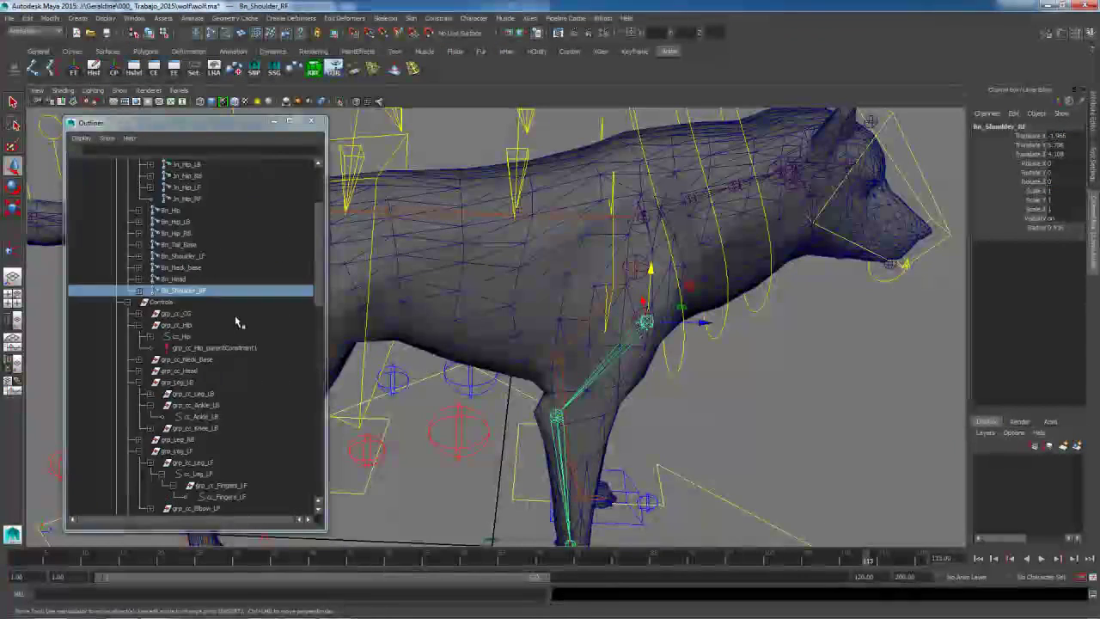
{"action": "left_click", "coordinate": [138, 383]}
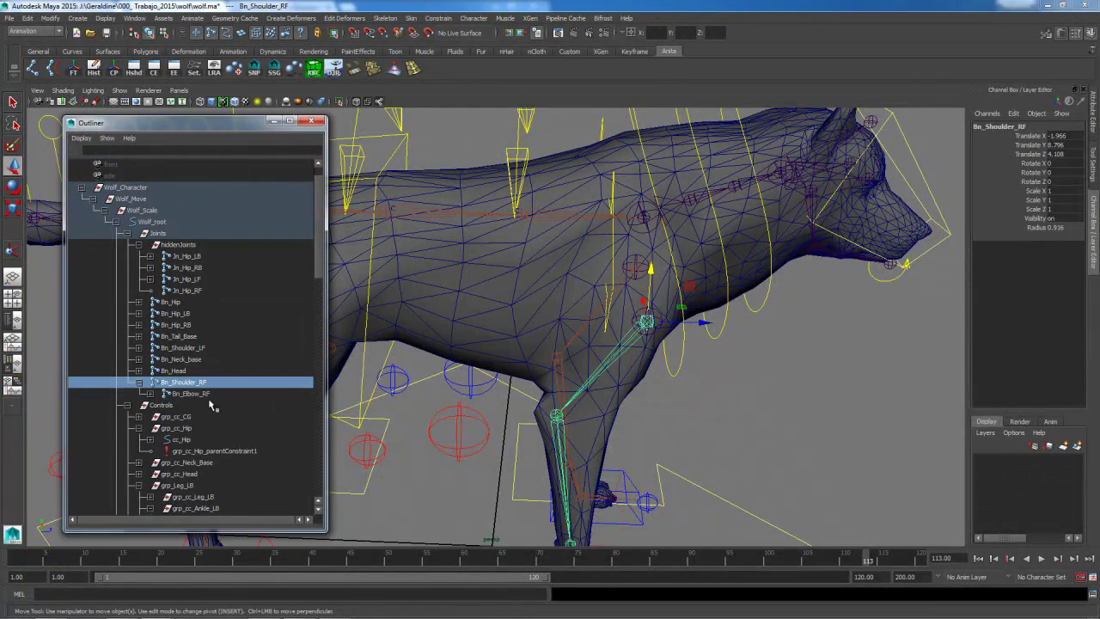
{"action": "left_click", "coordinate": [150, 394]}
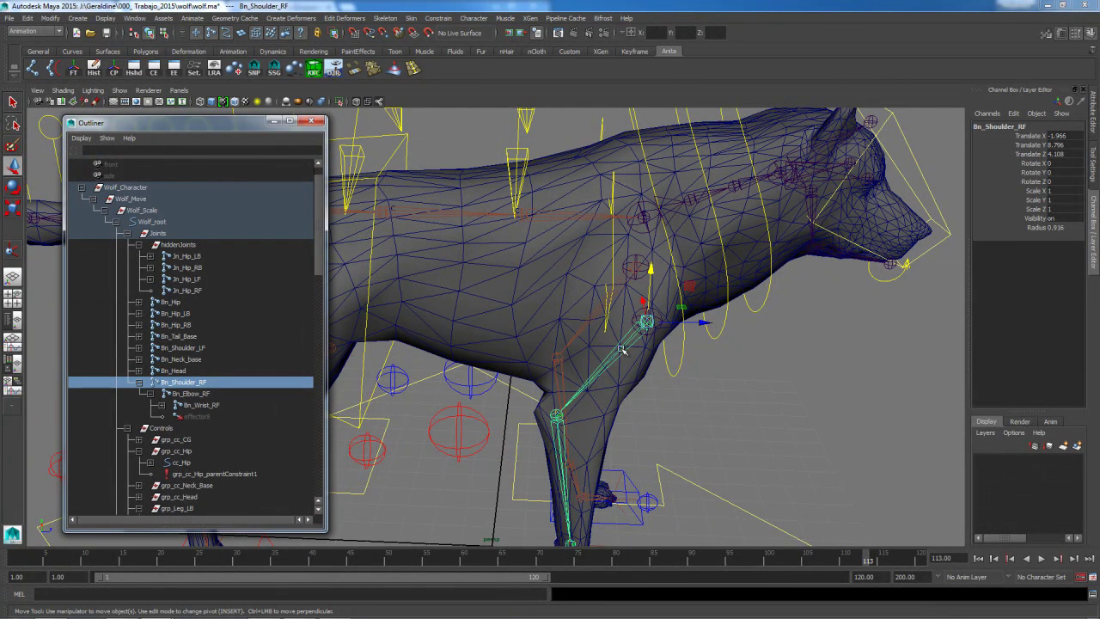
Step: Point constrain the shoulder joint Bn_Shoulder_RF to the hidden joint Jn_Hip_LF with Maintain offset turned off
{"action": "left_click", "coordinate": [635, 313]}
{"action": "left_click", "coordinate": [633, 344], "text": "shift"}
{"action": "left_click", "coordinate": [439, 18]}
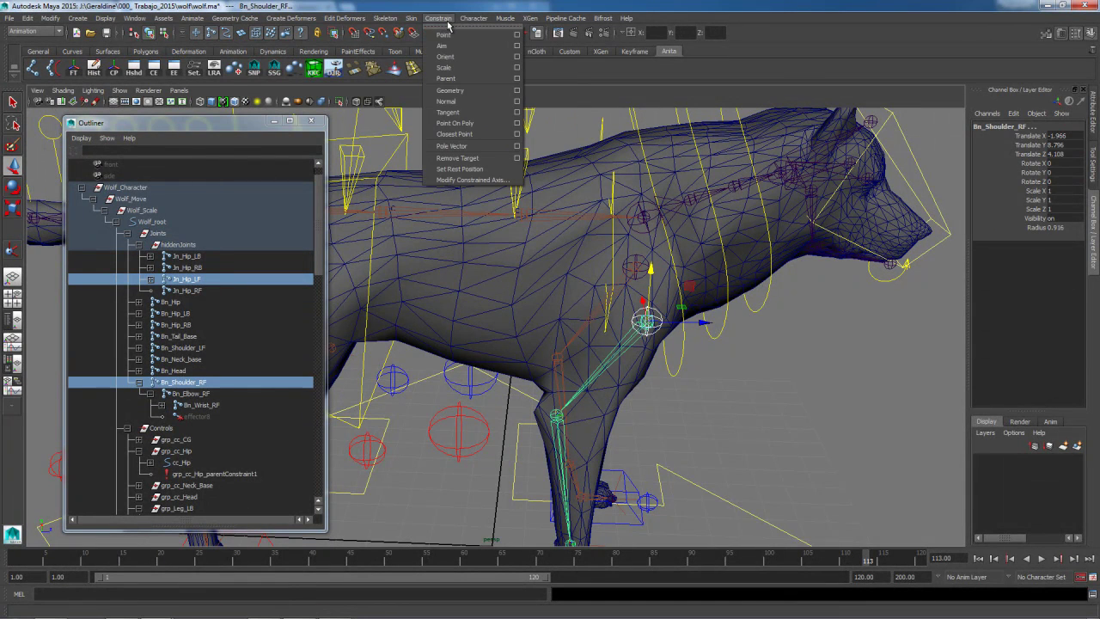
{"action": "left_click", "coordinate": [519, 36]}
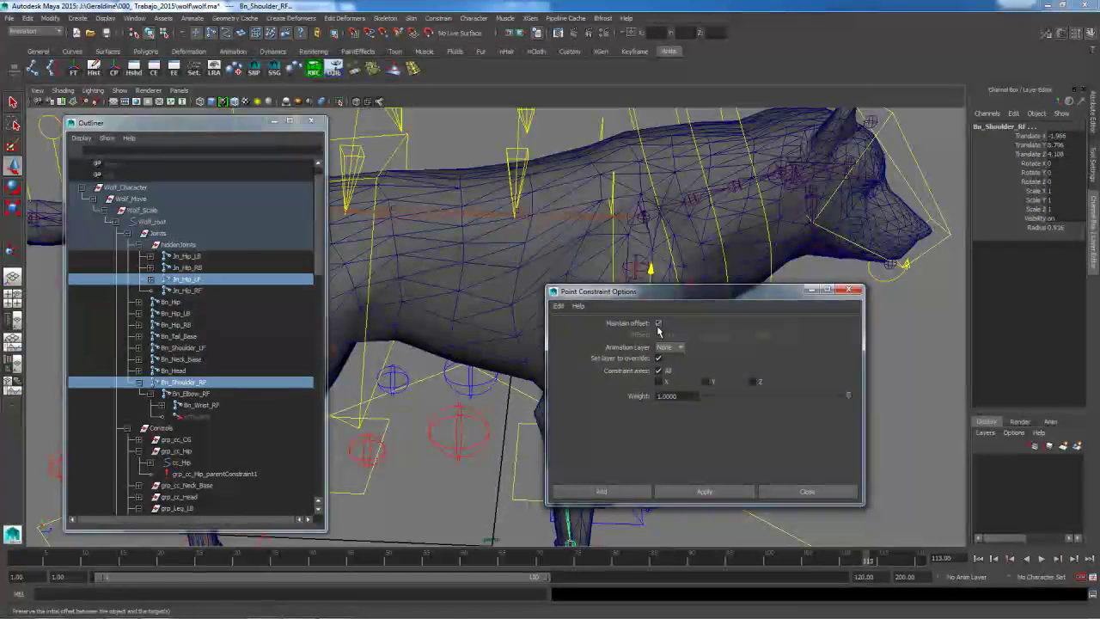
{"action": "left_click", "coordinate": [601, 489]}
{"action": "left_click", "coordinate": [731, 398]}
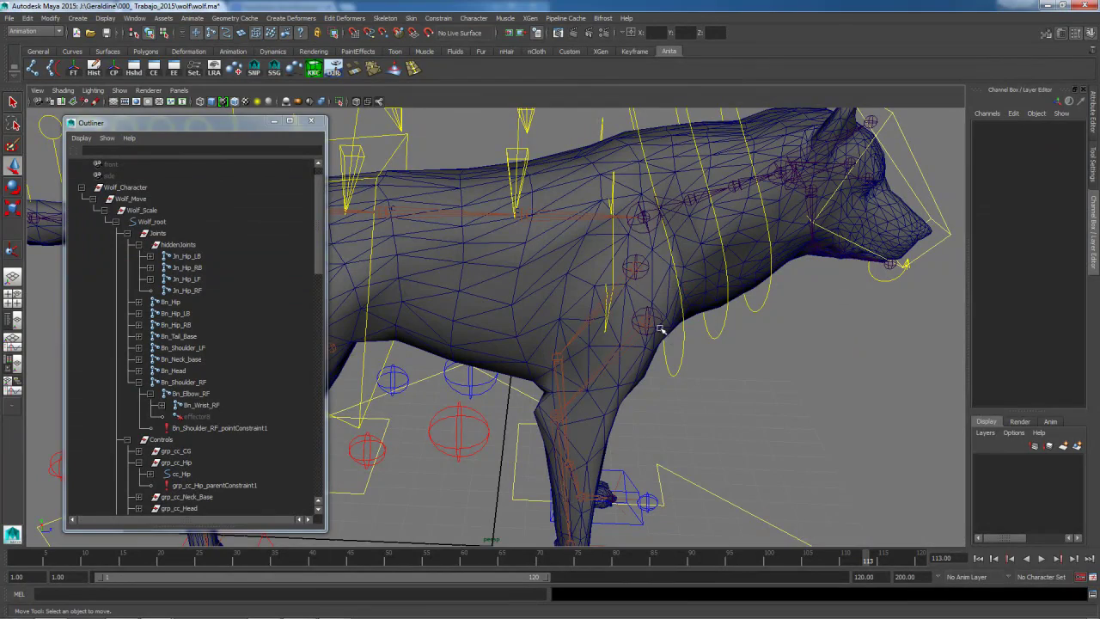
Step: Lower the cc_Shoulders control along Y to test how the constrained front leg follows
{"action": "left_click", "coordinate": [611, 269]}
{"action": "right_click_drag", "start_coordinate": [677, 366], "coordinate": [604, 270], "text": "alt"}
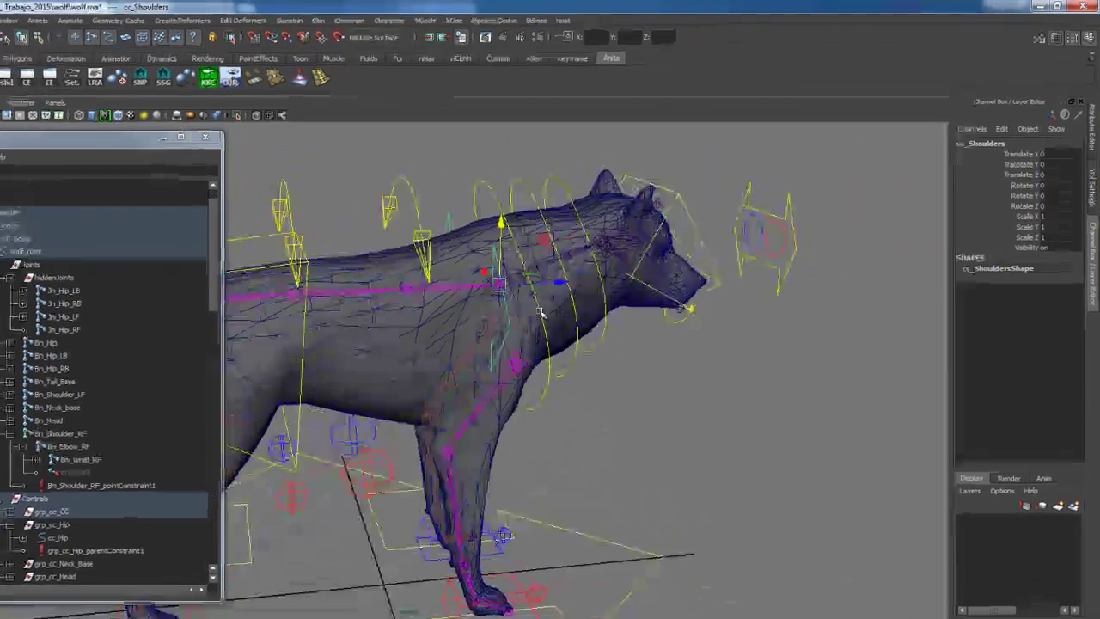
{"action": "left_click_drag", "start_coordinate": [563, 200], "coordinate": [564, 217]}
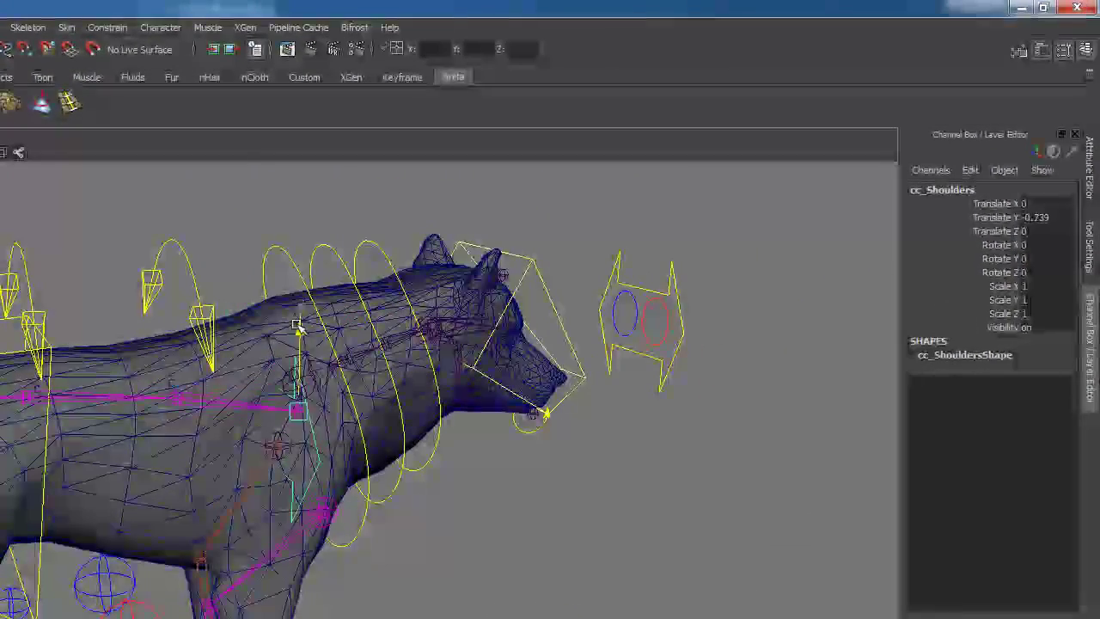
{"action": "left_click_drag", "start_coordinate": [296, 326], "coordinate": [300, 355]}
{"action": "left_click", "coordinate": [545, 515]}
Step: Point constrain the shoulder joint Bn_Shoulder_LF to the hidden joint Jn_Hip_RF without maintaining an offset
{"action": "left_click_drag", "start_coordinate": [544, 515], "coordinate": [292, 442], "text": "alt"}
{"action": "left_click", "coordinate": [285, 465]}
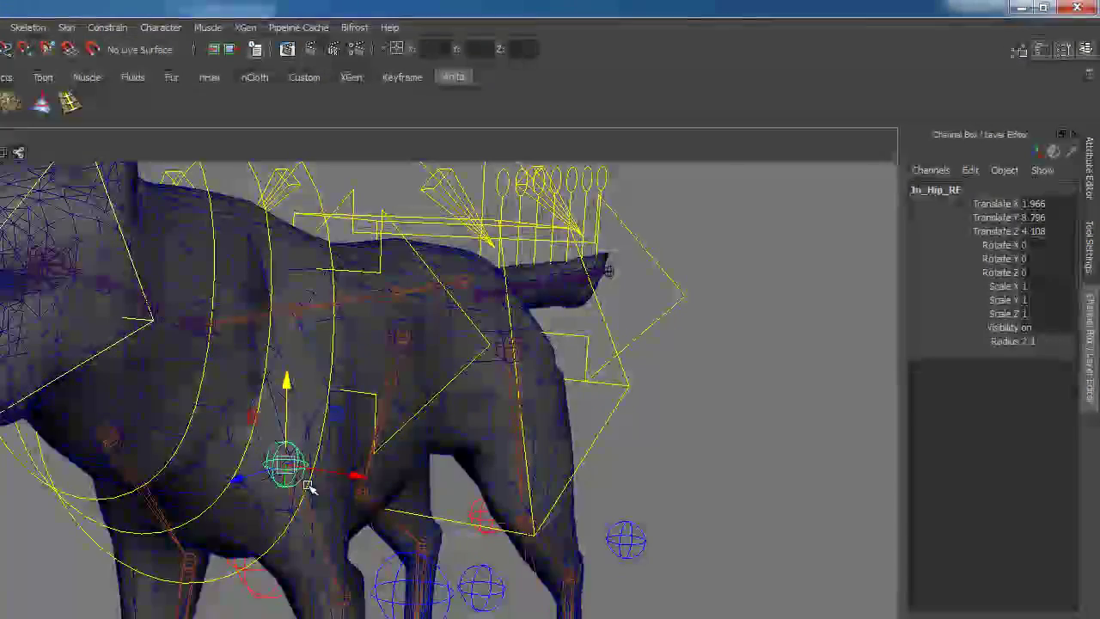
{"action": "left_click", "coordinate": [276, 443]}
{"action": "left_click", "coordinate": [311, 509], "text": "shift"}
{"action": "left_click", "coordinate": [108, 27]}
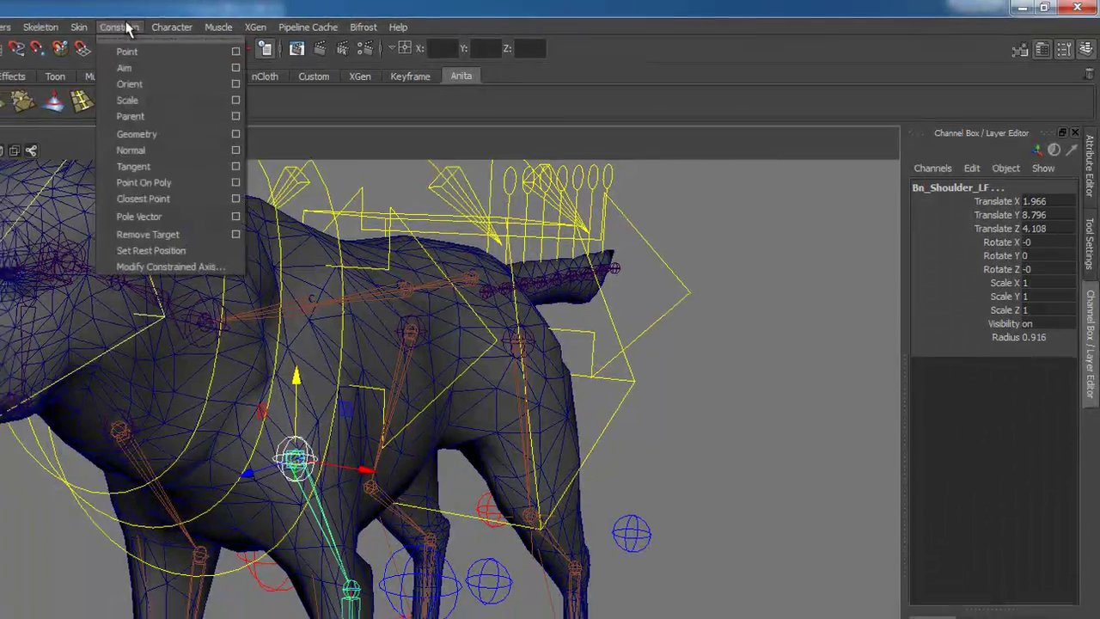
{"action": "left_click", "coordinate": [228, 48]}
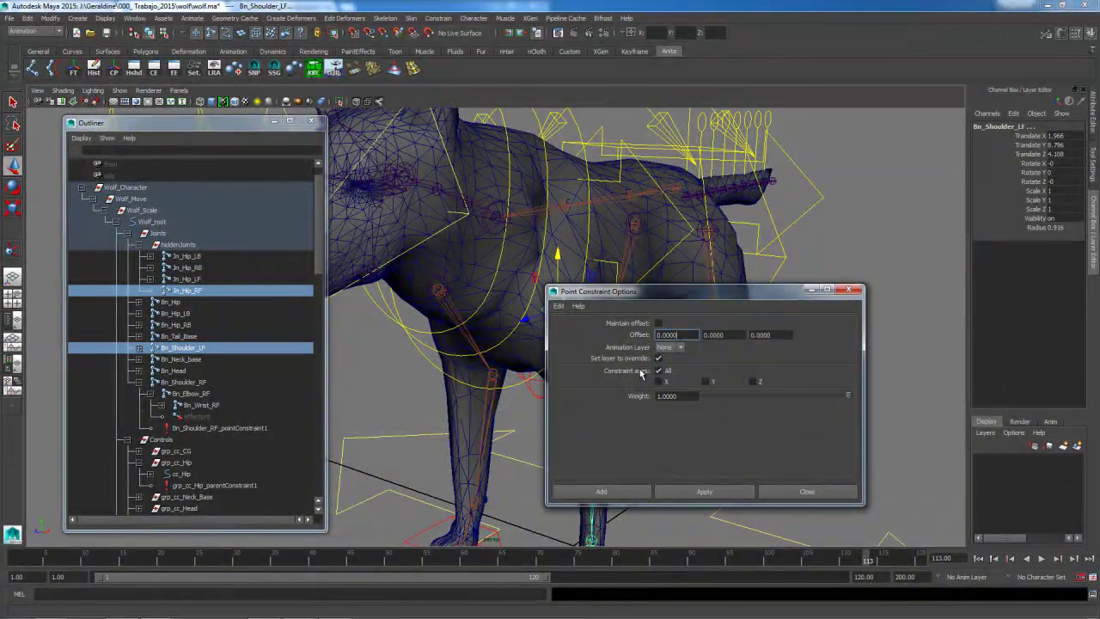
{"action": "left_click", "coordinate": [602, 492]}
Step: Raise Jn_Hip_RF along Y to test the new point constraint and undo the move
{"action": "left_click", "coordinate": [557, 309]}
{"action": "left_click_drag", "start_coordinate": [557, 257], "coordinate": [557, 210]}
{"action": "left_click_drag", "start_coordinate": [555, 322], "coordinate": [559, 316]}
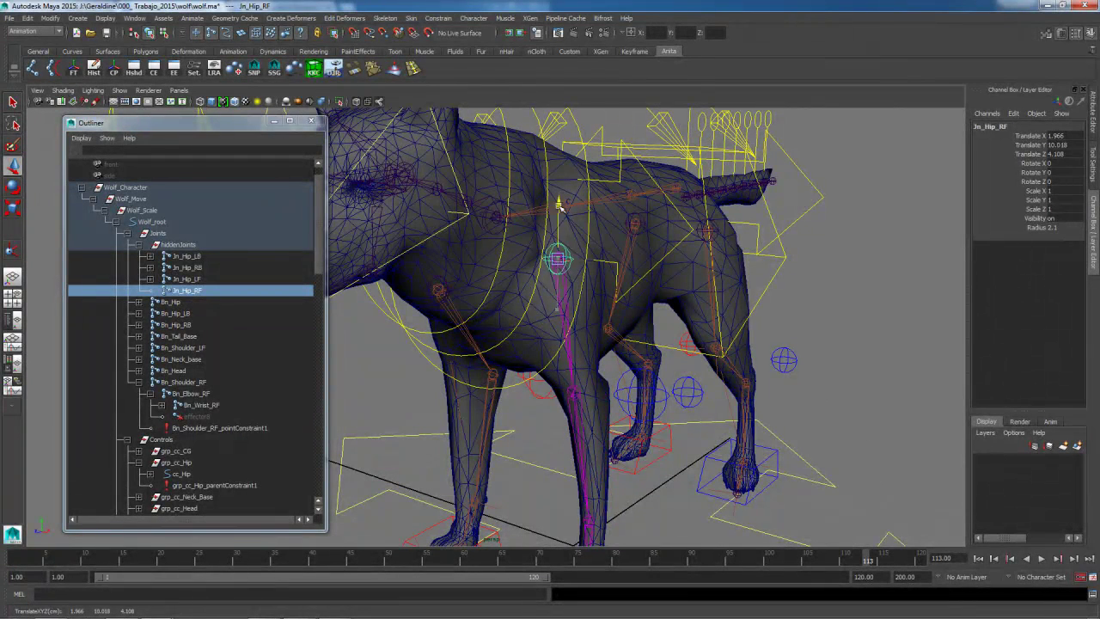
{"action": "key", "text": "ctrl+z"}
Step: Parent constrain the hidden joint Jn_Hip_RF to the cc_Shoulders control
{"action": "right_click_drag", "start_coordinate": [596, 335], "coordinate": [557, 322], "text": "alt"}
{"action": "left_click_drag", "start_coordinate": [557, 322], "coordinate": [612, 329], "text": "alt"}
{"action": "left_click", "coordinate": [565, 254]}
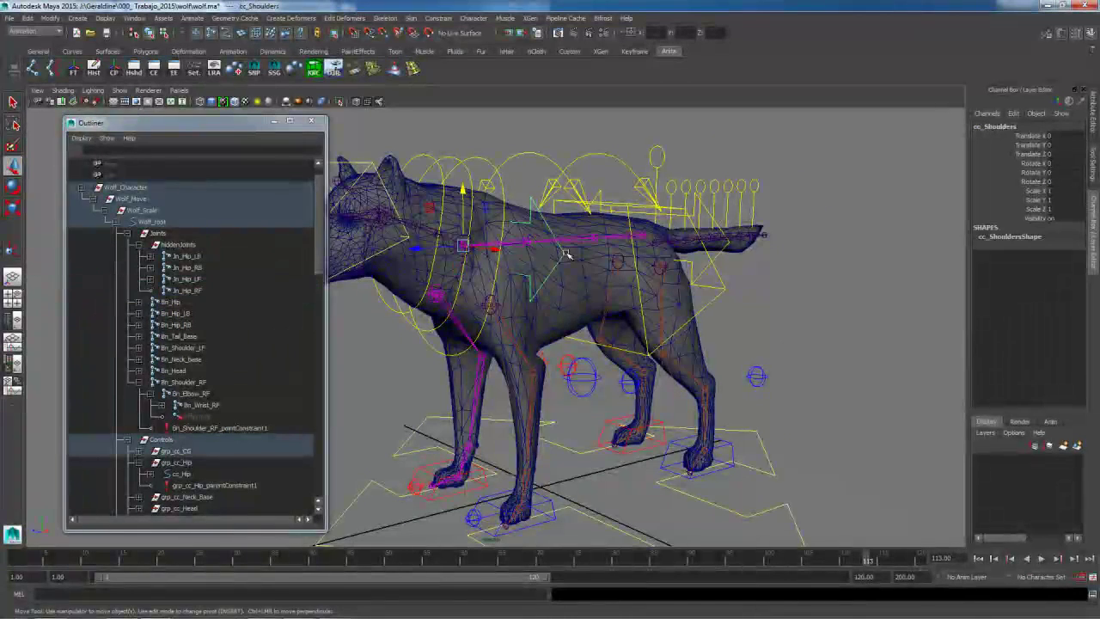
{"action": "left_click", "coordinate": [487, 303], "text": "shift"}
{"action": "left_click", "coordinate": [438, 18]}
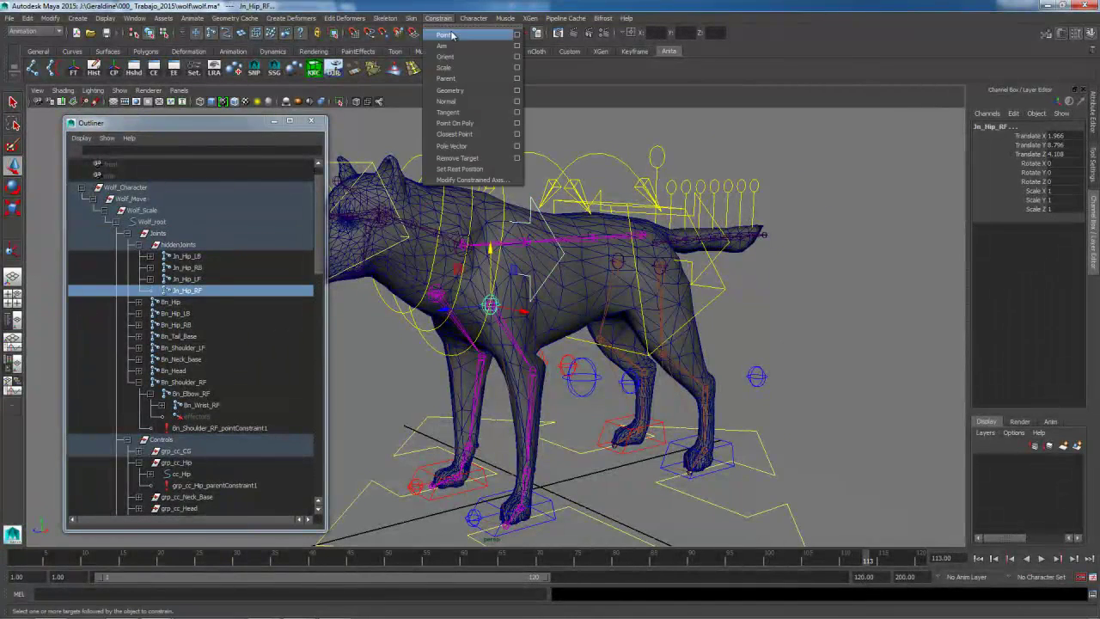
{"action": "left_click", "coordinate": [454, 79]}
Step: Test lowering cc_Shoulders and the body control cc_CG, undo both moves and save the scene
{"action": "left_click", "coordinate": [558, 257]}
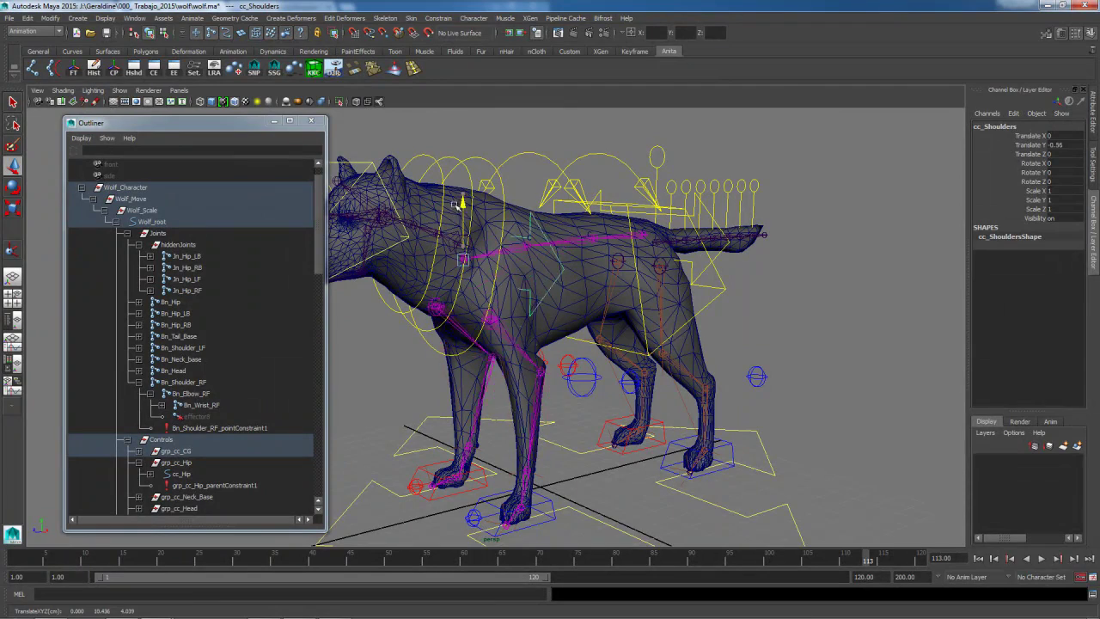
{"action": "key", "text": "ctrl+z"}
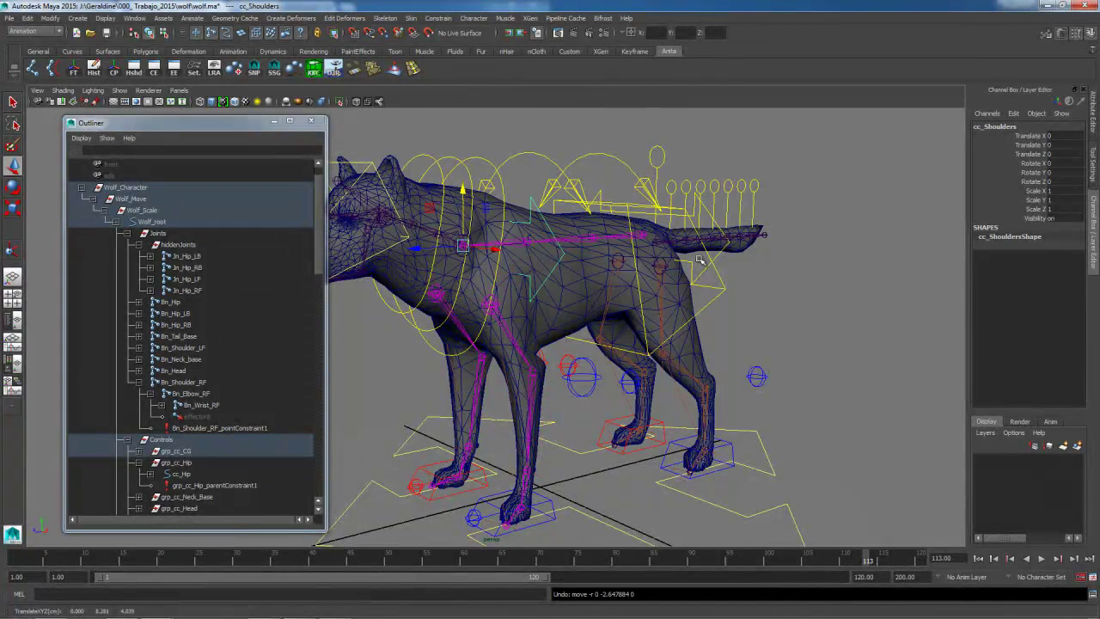
{"action": "left_click", "coordinate": [723, 289]}
{"action": "left_click_drag", "start_coordinate": [716, 317], "coordinate": [581, 243], "text": "alt"}
{"action": "left_click_drag", "start_coordinate": [618, 199], "coordinate": [601, 257]}
{"action": "key", "text": "ctrl+z"}
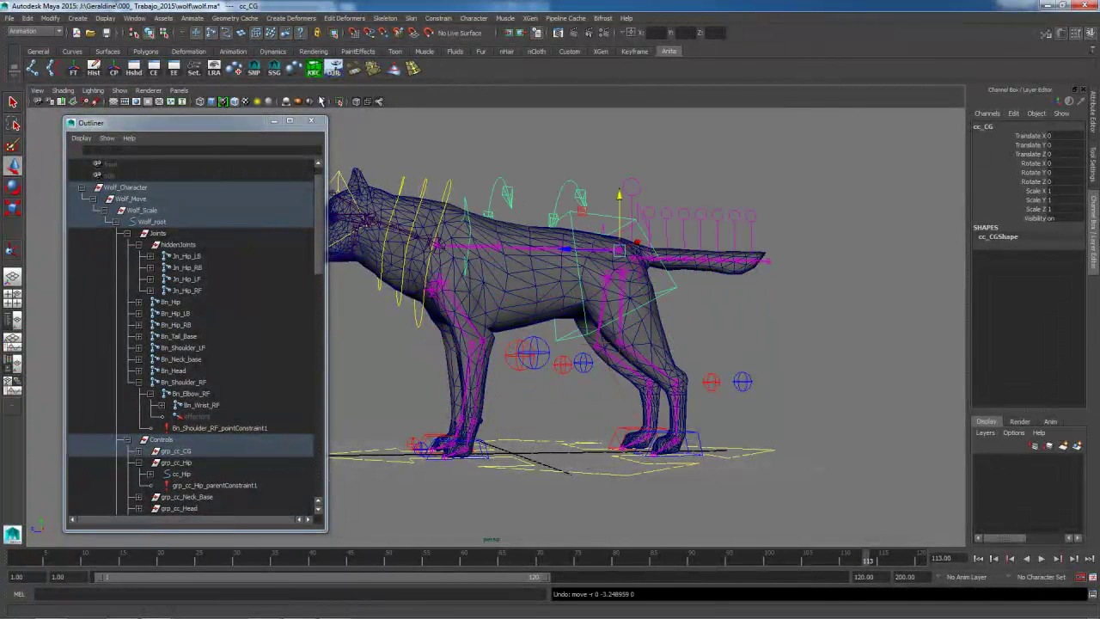
{"action": "left_click", "coordinate": [107, 36]}
Step: Test moving cc_Shoulders in the YZ plane from a closer view, undo the move and save the scene
{"action": "middle_click_drag", "start_coordinate": [482, 224], "coordinate": [559, 265], "text": "alt"}
{"action": "left_click_drag", "start_coordinate": [558, 265], "coordinate": [611, 289], "text": "alt"}
{"action": "right_click_drag", "start_coordinate": [610, 290], "coordinate": [702, 338], "text": "alt"}
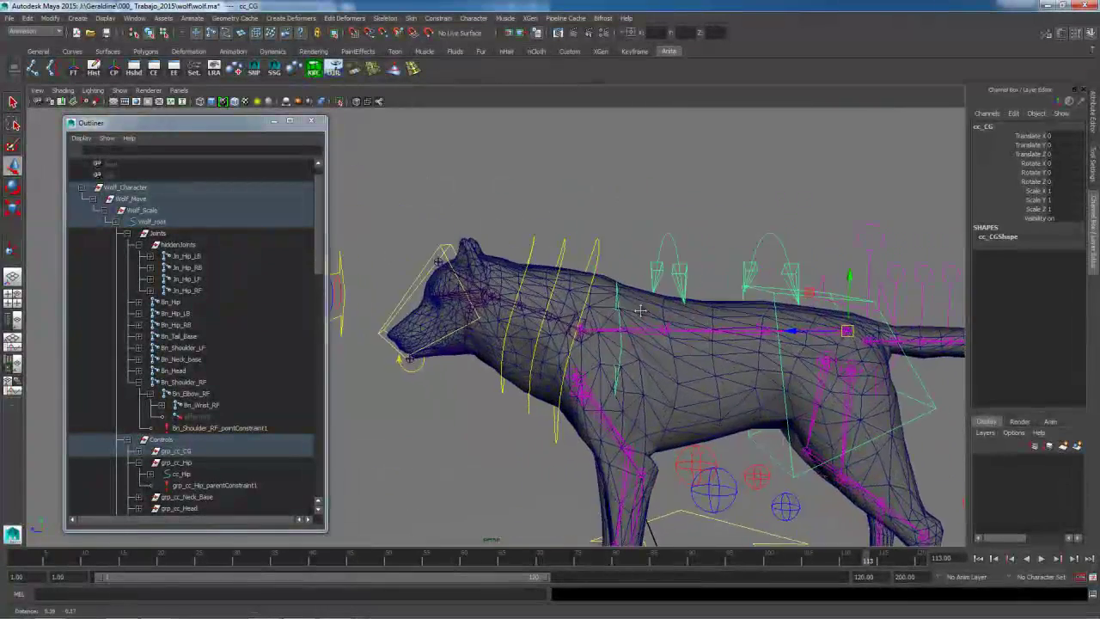
{"action": "middle_click_drag", "start_coordinate": [702, 338], "coordinate": [614, 285], "text": "alt"}
{"action": "left_click_drag", "start_coordinate": [495, 367], "coordinate": [578, 363], "text": "alt"}
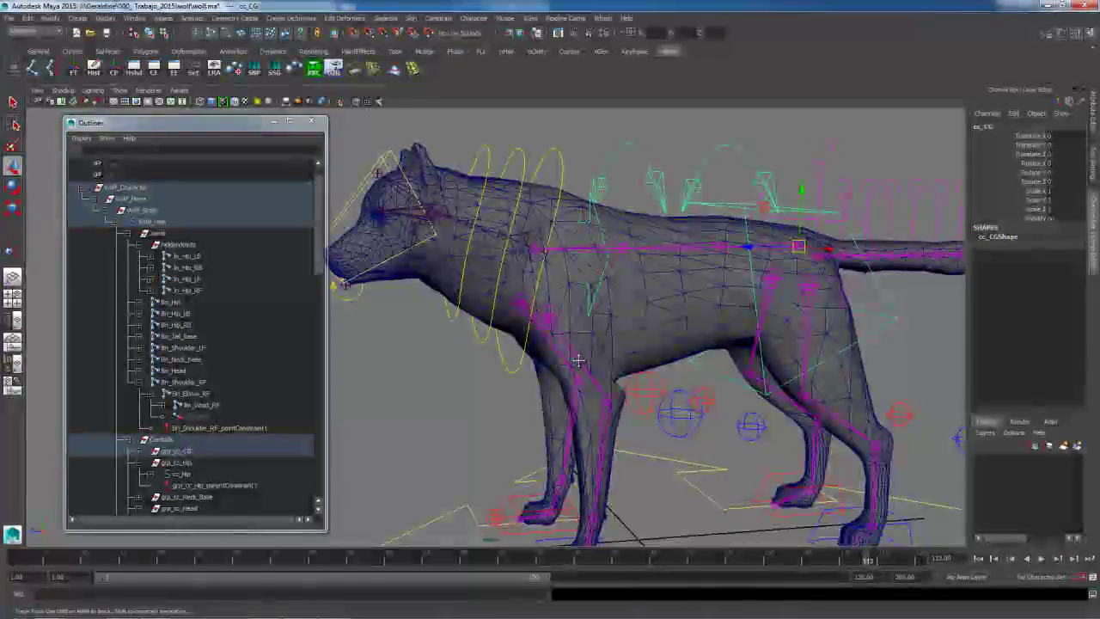
{"action": "scroll", "coordinate": [578, 363], "scroll_direction": "up", "scroll_amount": 5}
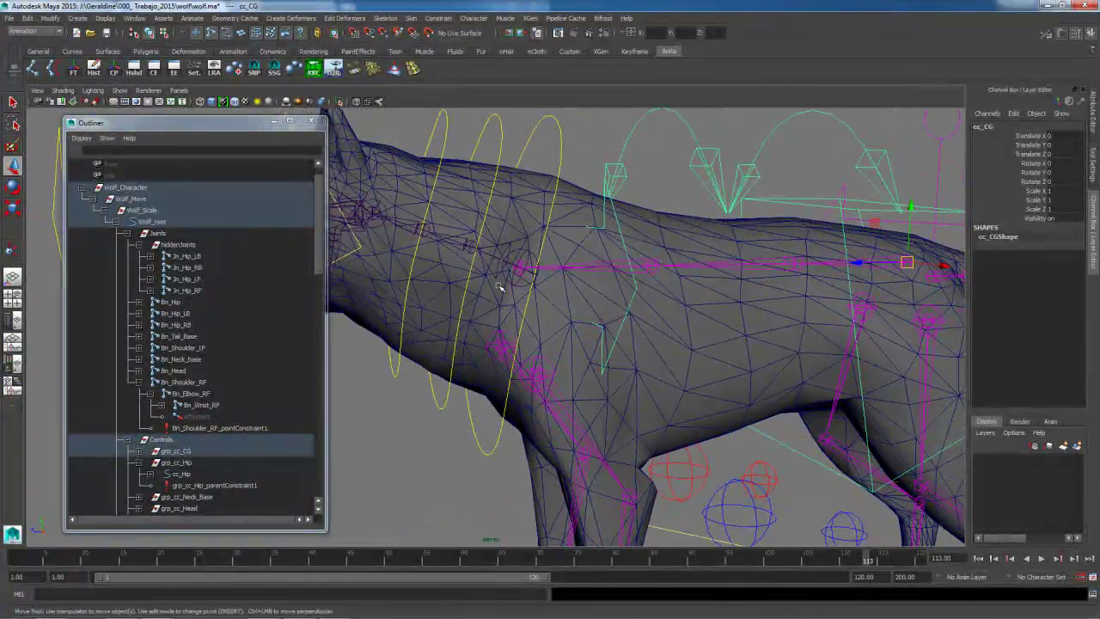
{"action": "left_click", "coordinate": [623, 238]}
{"action": "mouse_move", "coordinate": [483, 231]}
{"action": "left_mouse_down", "text": "ctrl"}
{"action": "mouse_move", "coordinate": [514, 199]}
{"action": "mouse_move", "coordinate": [494, 252]}
{"action": "mouse_move", "coordinate": [505, 197]}
{"action": "mouse_move", "coordinate": [470, 249]}
{"action": "mouse_move", "coordinate": [492, 204]}
{"action": "mouse_move", "coordinate": [498, 243]}
{"action": "mouse_move", "coordinate": [463, 230]}
{"action": "left_mouse_up", "text": "ctrl"}
{"action": "key", "text": "ctrl+z"}
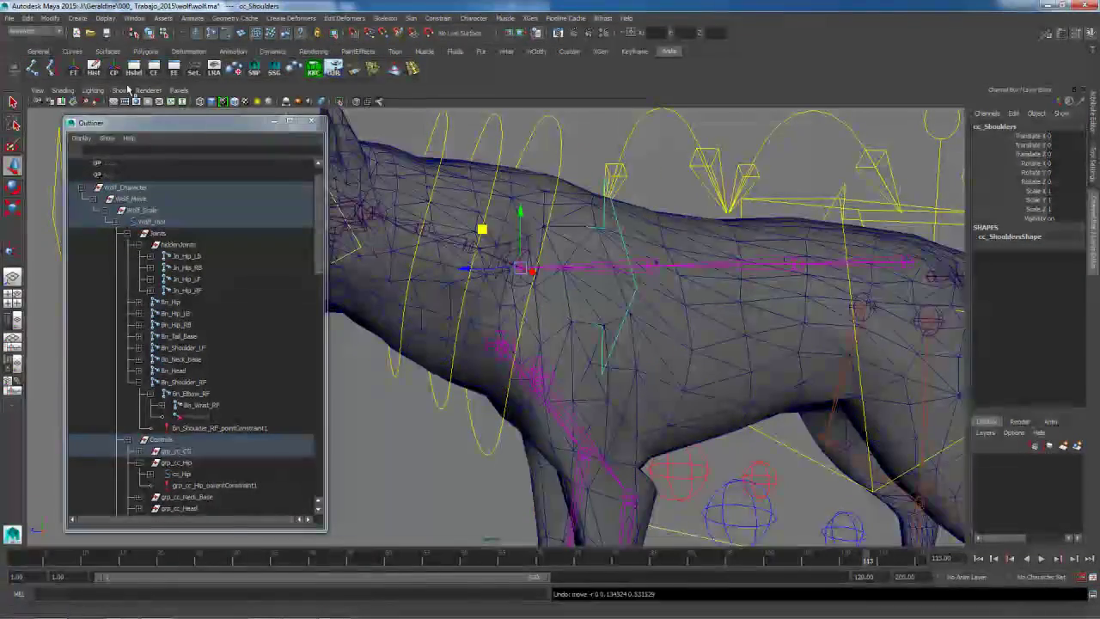
{"action": "left_click", "coordinate": [106, 33]}
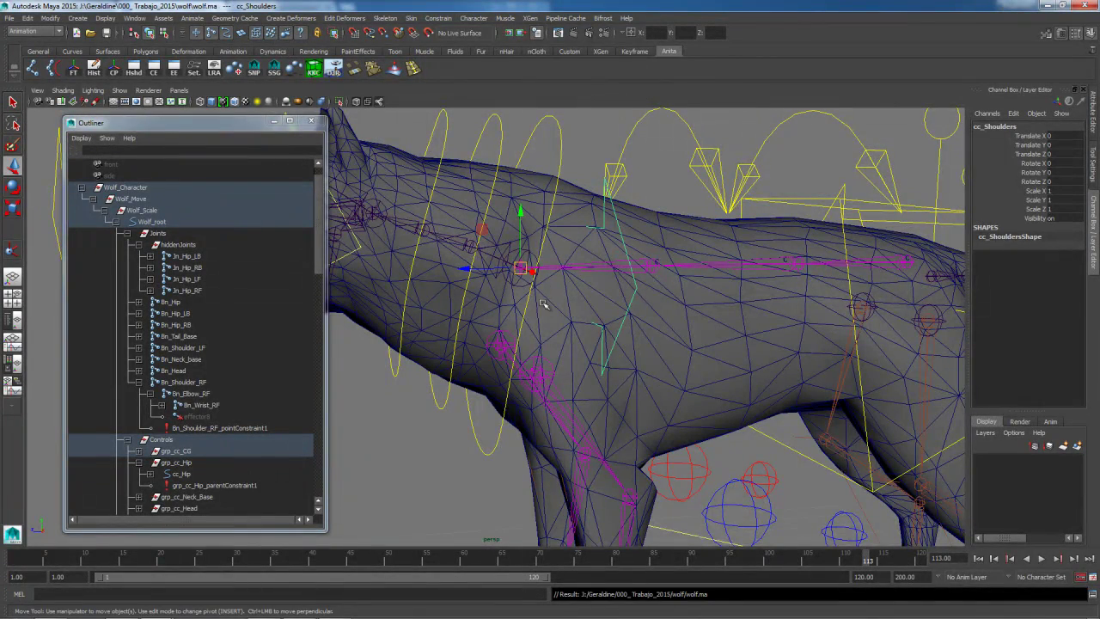
Step: Point constrain the neck joint Bn_Neck_base to the spine joint Jn_Scapular
{"action": "left_click_drag", "start_coordinate": [534, 287], "coordinate": [534, 346], "text": "alt"}
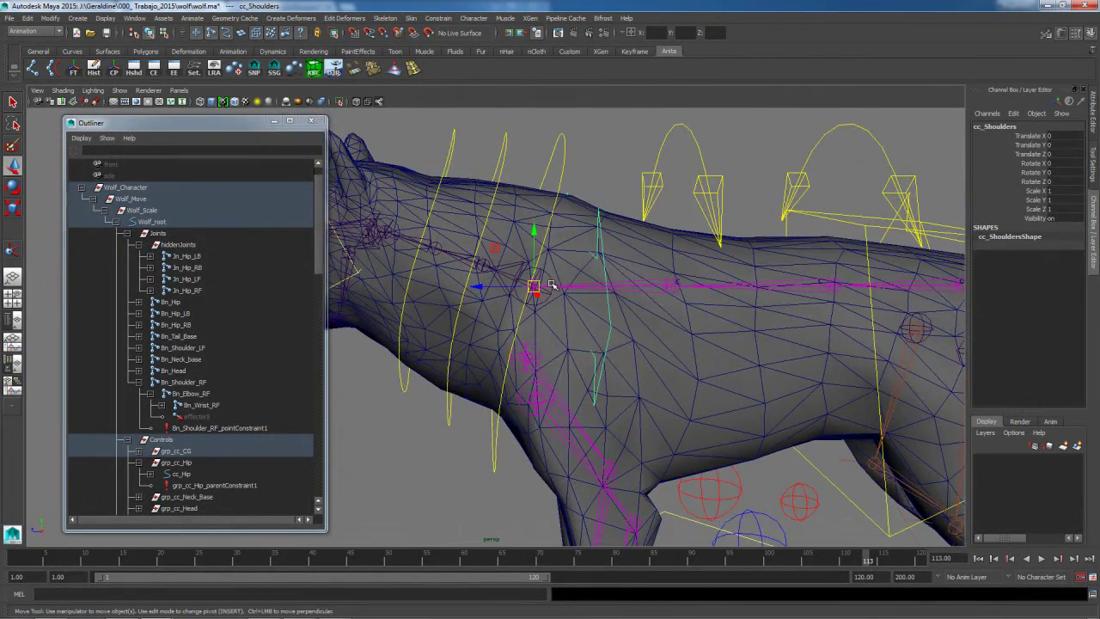
{"action": "scroll", "coordinate": [528, 311], "scroll_direction": "up", "scroll_amount": 3}
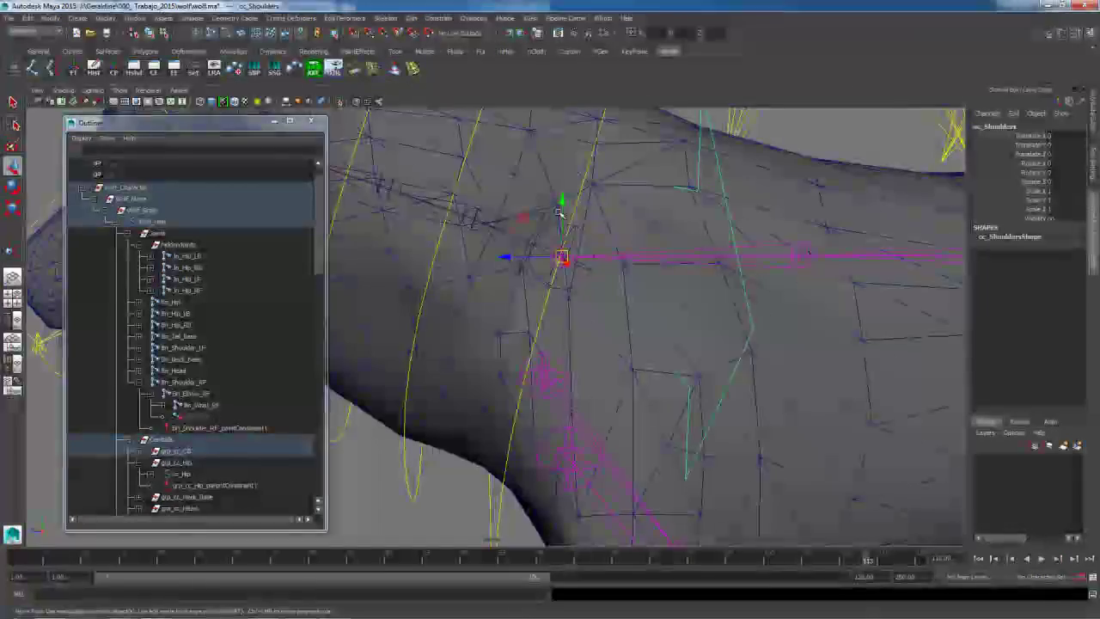
{"action": "left_click", "coordinate": [561, 260]}
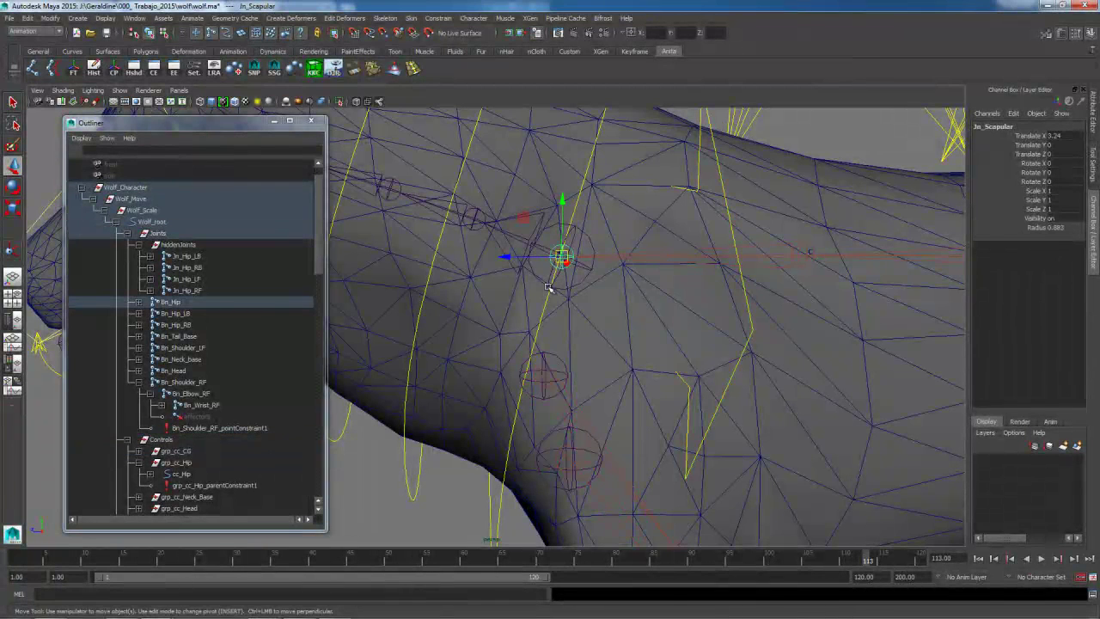
{"action": "left_click", "coordinate": [583, 250]}
{"action": "scroll", "coordinate": [554, 314], "scroll_direction": "down", "scroll_amount": 3}
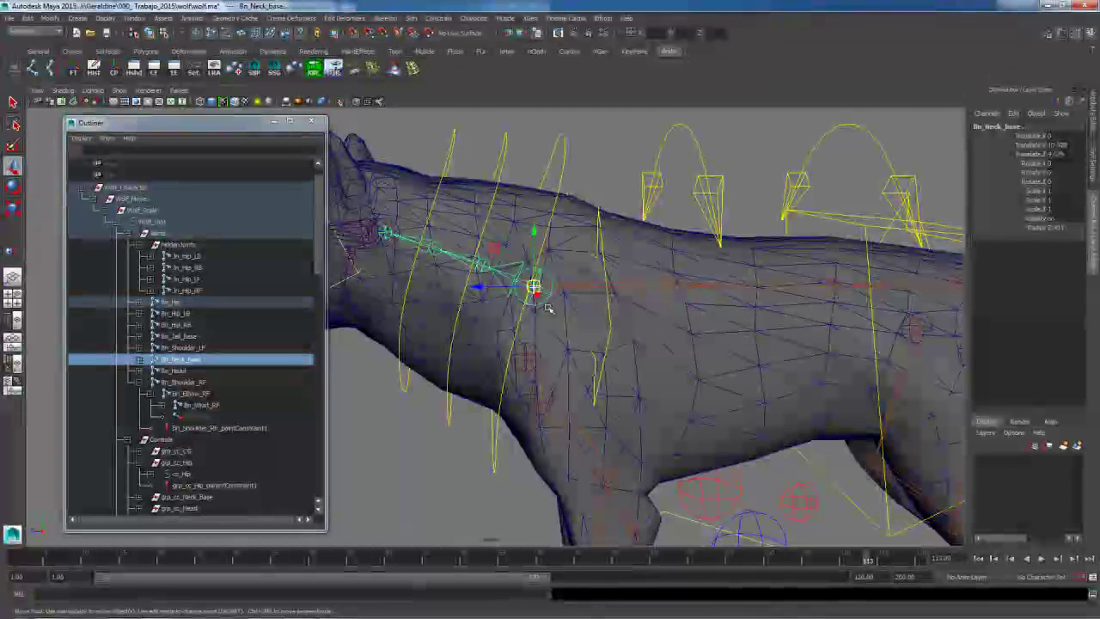
{"action": "left_click", "coordinate": [439, 18]}
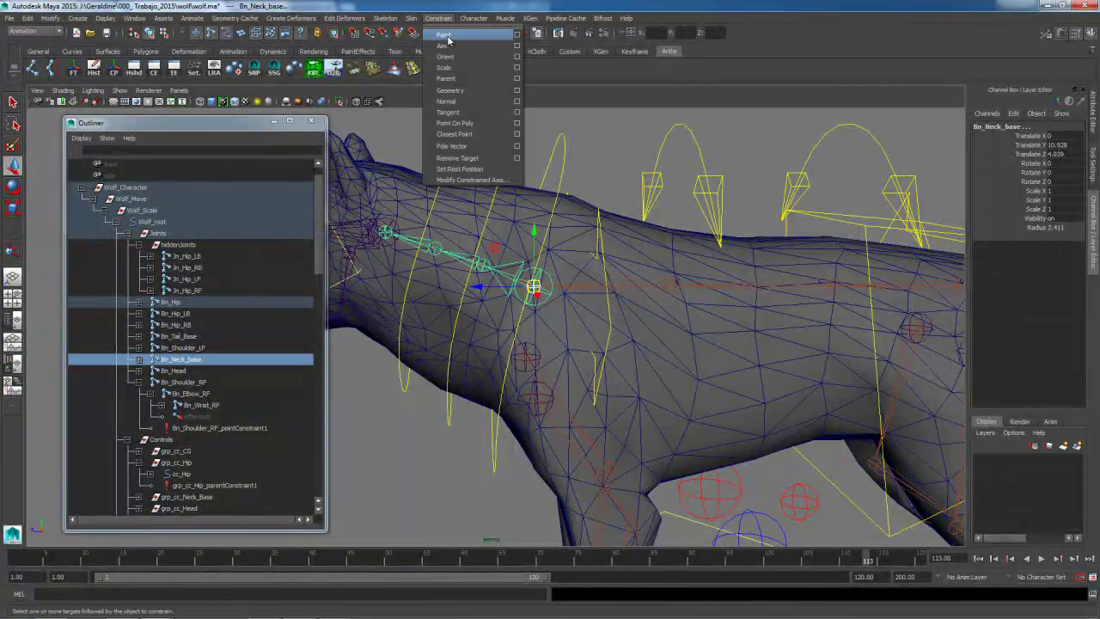
{"action": "left_click", "coordinate": [499, 37]}
Step: Lower cc_Shoulders along Y to test how the neck joints follow and undo the move
{"action": "scroll", "coordinate": [692, 220], "scroll_direction": "down", "scroll_amount": 5}
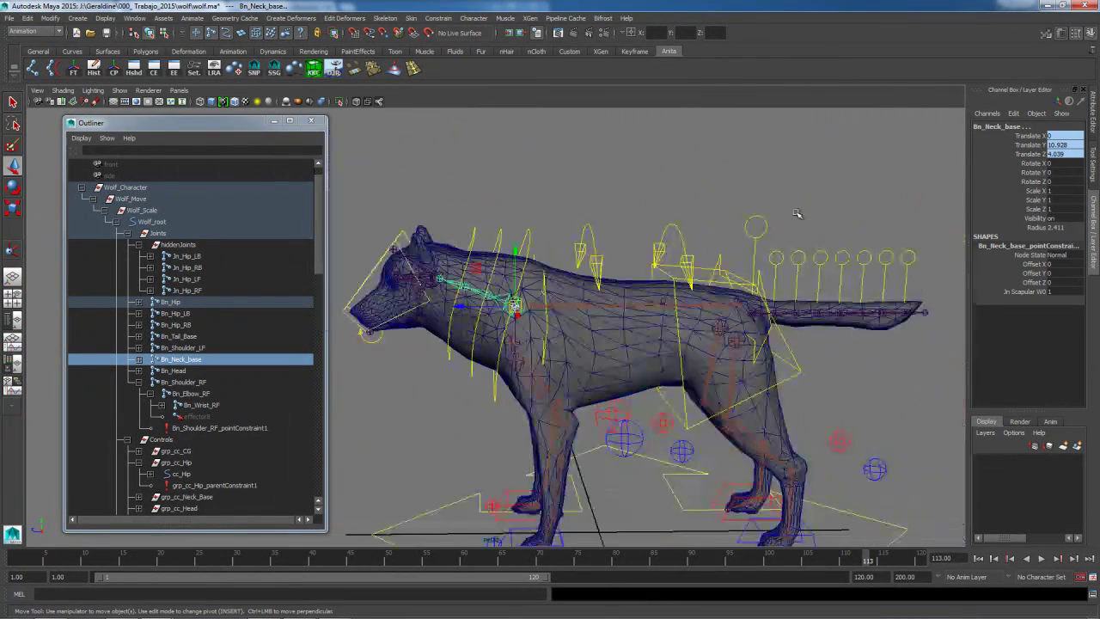
{"action": "scroll", "coordinate": [730, 240], "scroll_direction": "up", "scroll_amount": 3}
{"action": "left_click", "coordinate": [584, 257]}
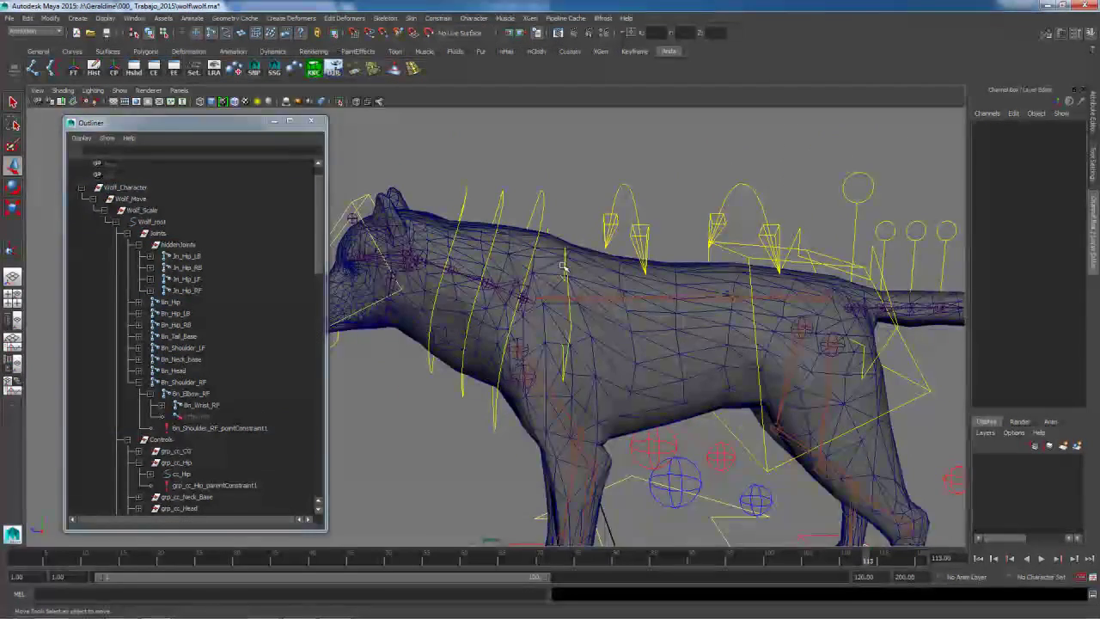
{"action": "left_click", "coordinate": [533, 264]}
{"action": "left_click_drag", "start_coordinate": [524, 245], "coordinate": [524, 273]}
{"action": "key", "text": "ctrl+z"}
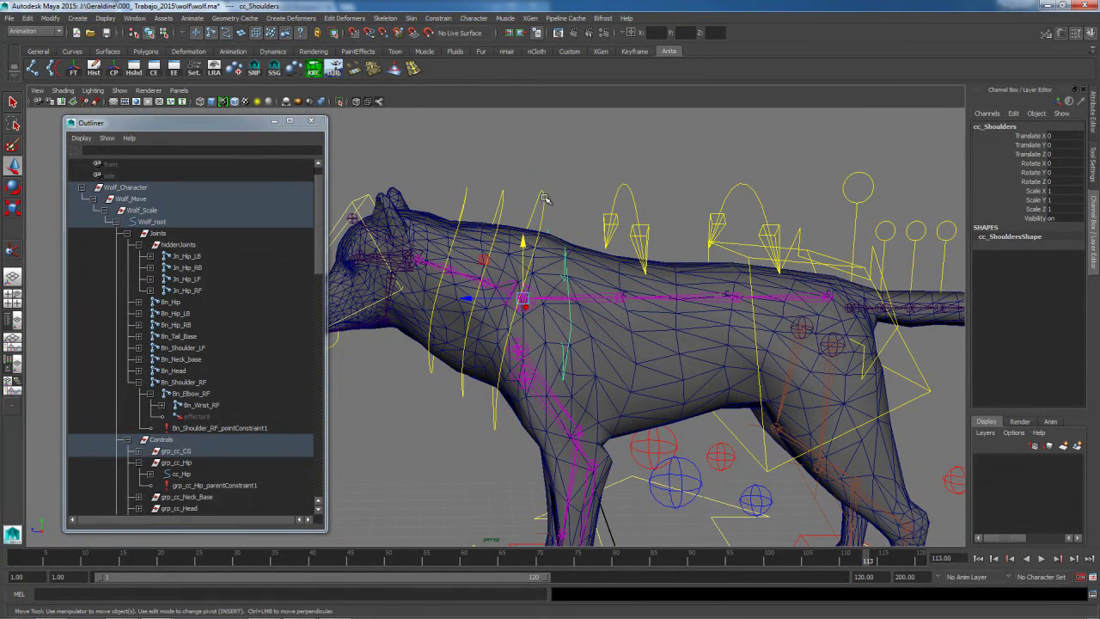
Step: Compare the cc_Neck_Base and cc_Shoulders controls, test raising cc_Neck_Base along Y and undo the move
{"action": "left_click", "coordinate": [543, 198]}
{"action": "scroll", "coordinate": [196, 477], "scroll_direction": "down", "scroll_amount": 3}
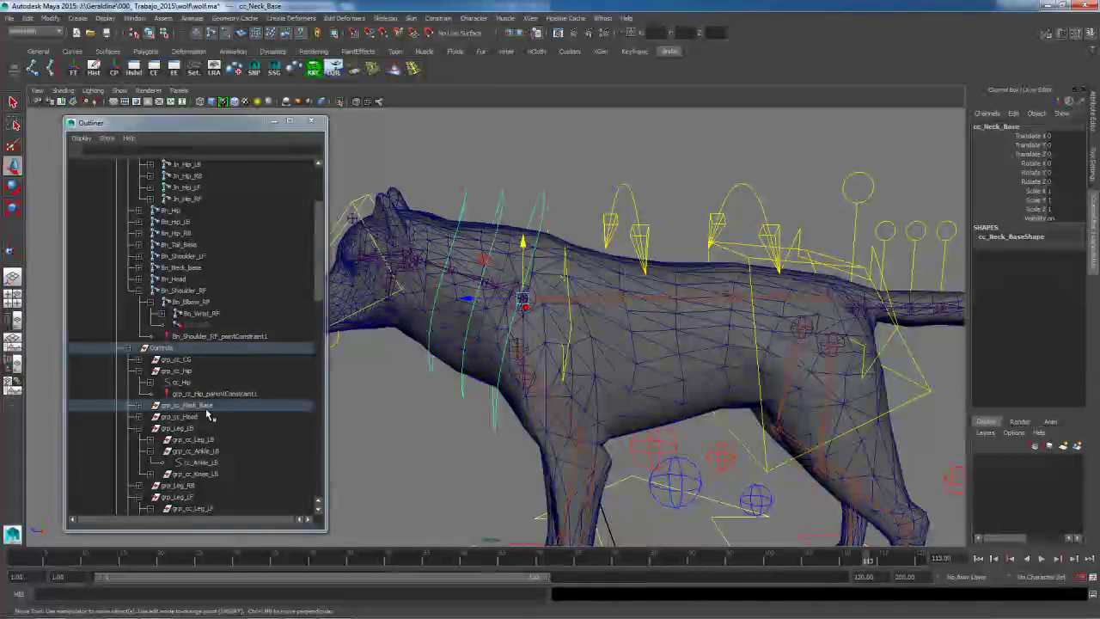
{"action": "left_click", "coordinate": [564, 275]}
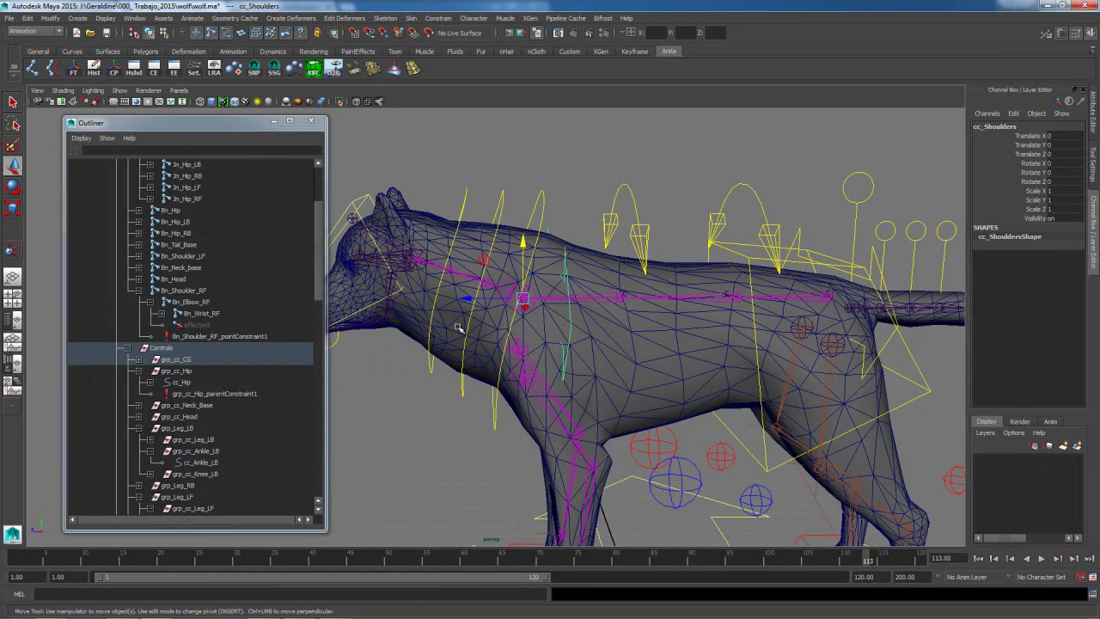
{"action": "left_click", "coordinate": [538, 203]}
{"action": "left_click_drag", "start_coordinate": [520, 248], "coordinate": [521, 216]}
{"action": "key", "text": "ctrl+z"}
Step: Expand grp_cc_Neck_Base in the Outliner and parent constrain that group to the cc_Shoulders control
{"action": "left_click", "coordinate": [547, 213]}
{"action": "left_click", "coordinate": [541, 200]}
{"action": "left_click", "coordinate": [550, 217]}
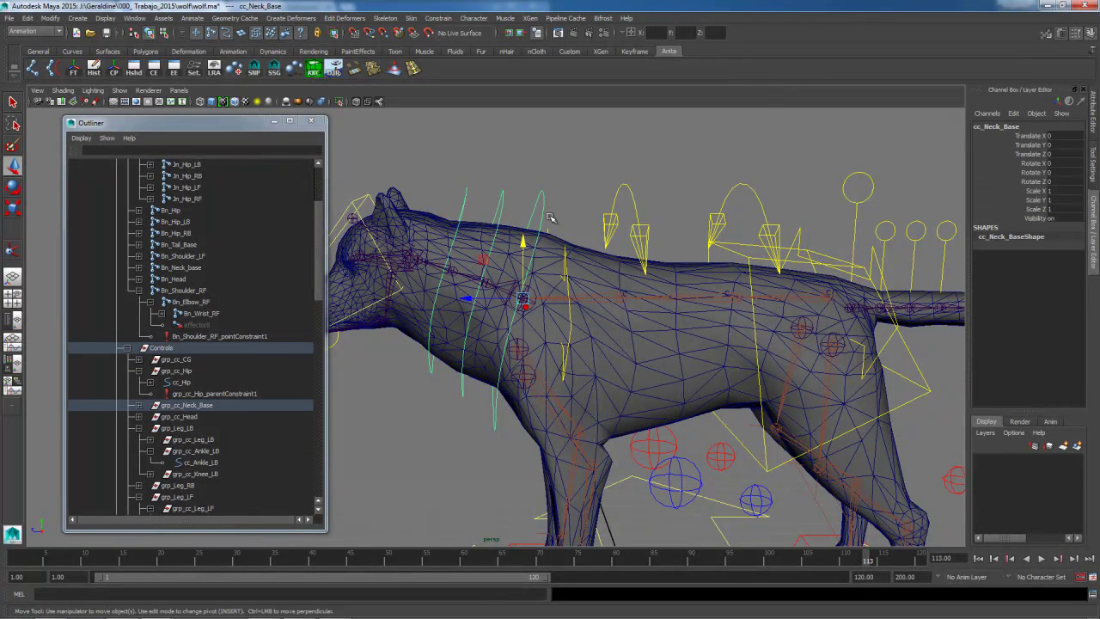
{"action": "left_click", "coordinate": [137, 406]}
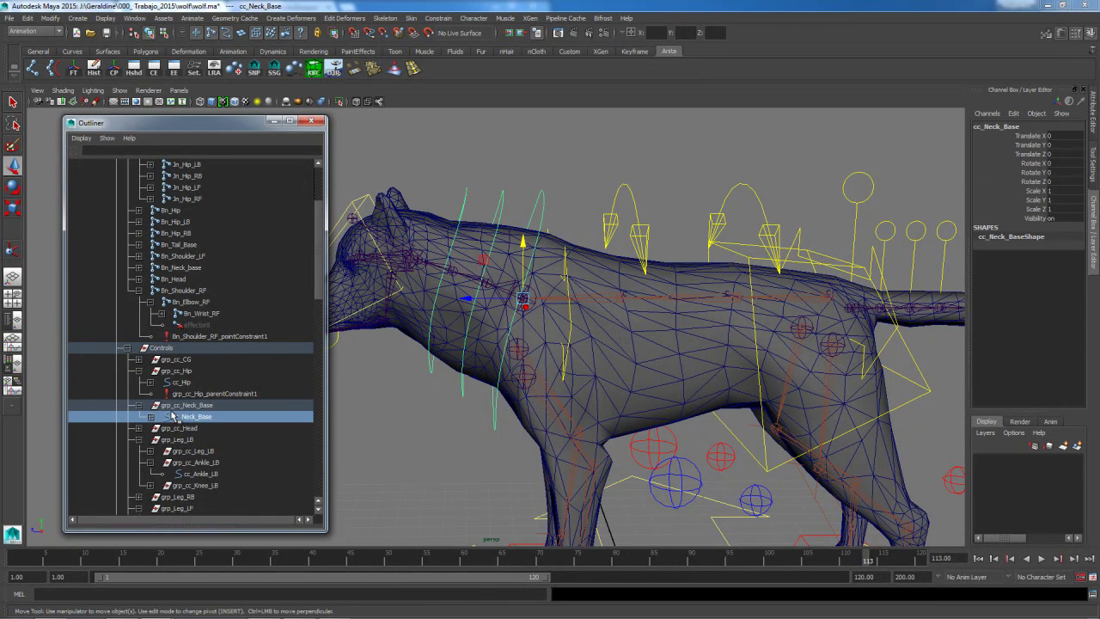
{"action": "left_click", "coordinate": [567, 282]}
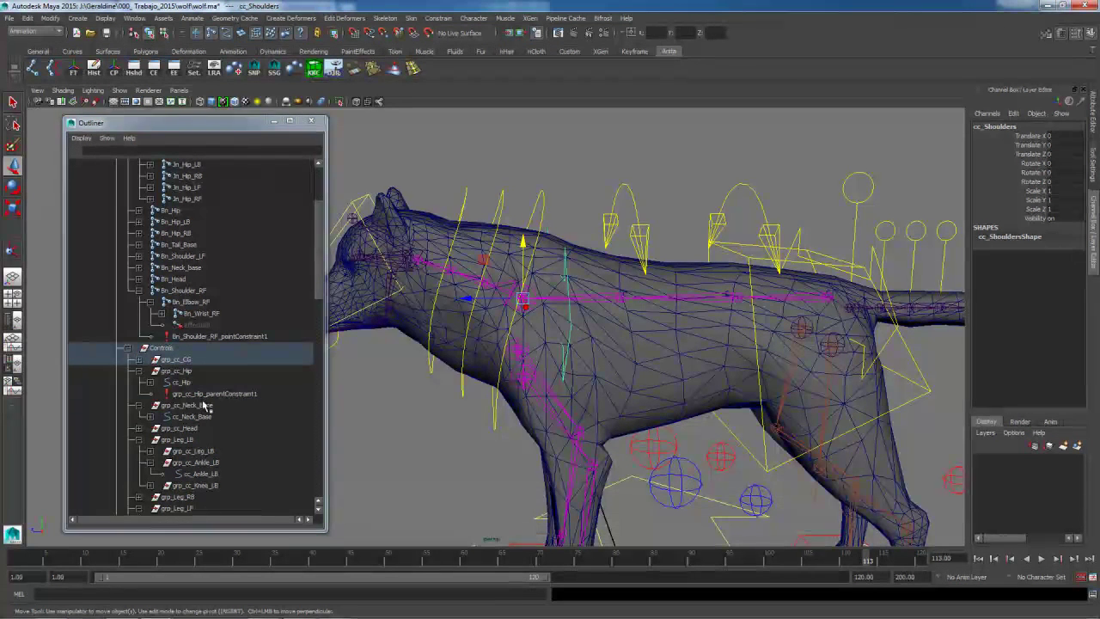
{"action": "left_click", "coordinate": [191, 405]}
{"action": "left_click", "coordinate": [153, 416]}
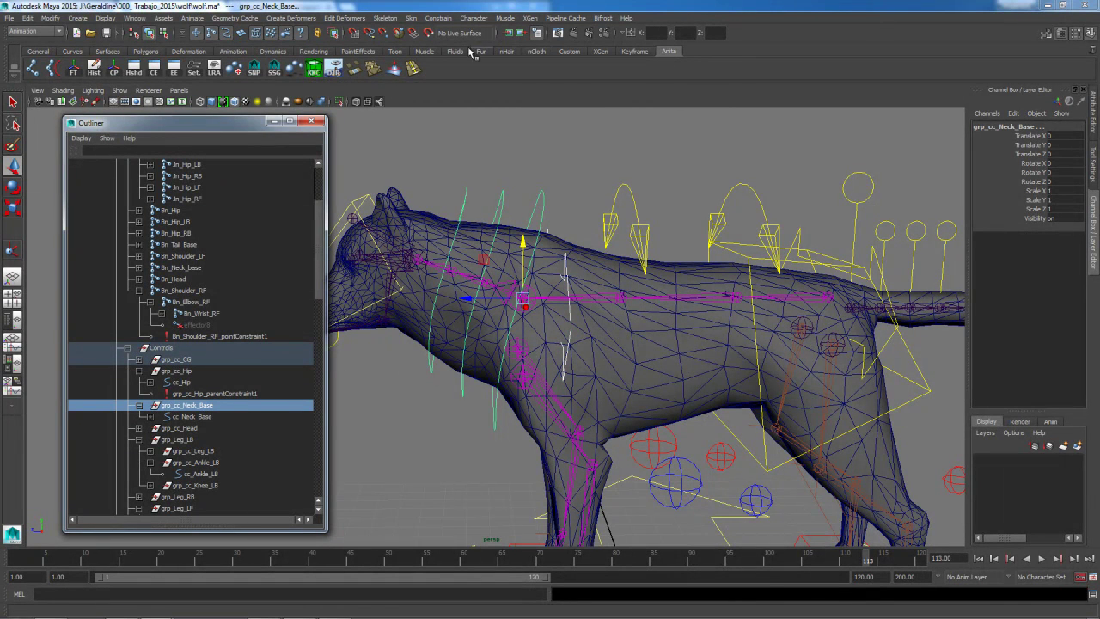
{"action": "left_click", "coordinate": [442, 17]}
{"action": "left_click", "coordinate": [457, 79]}
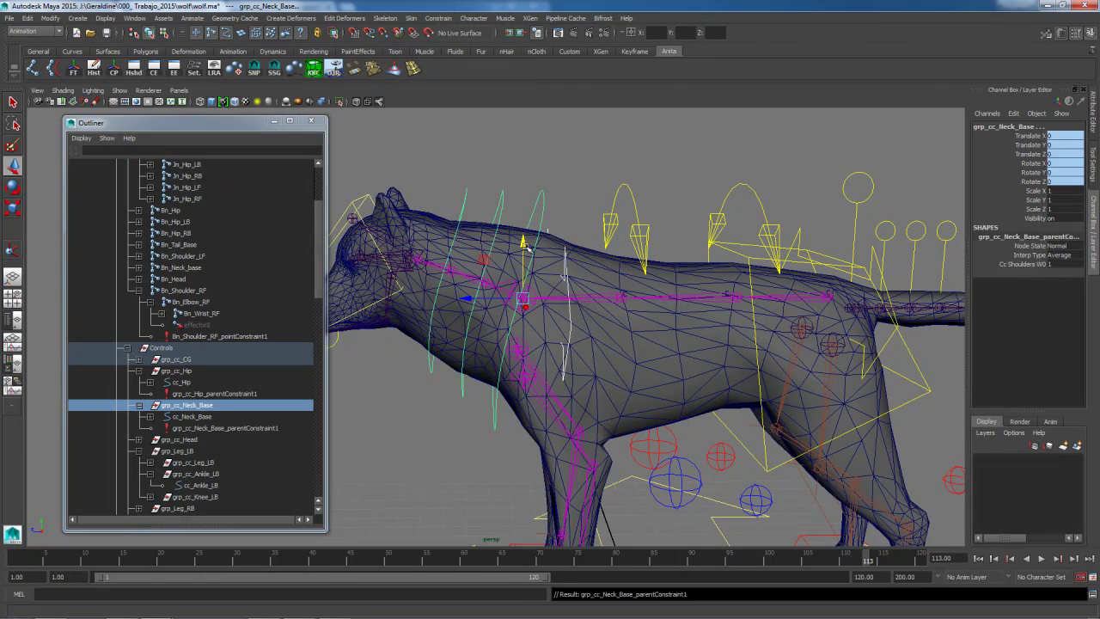
Step: Move and rotate cc_Shoulders to test how the neck controls and joints follow, and undo the changes
{"action": "left_click", "coordinate": [565, 282]}
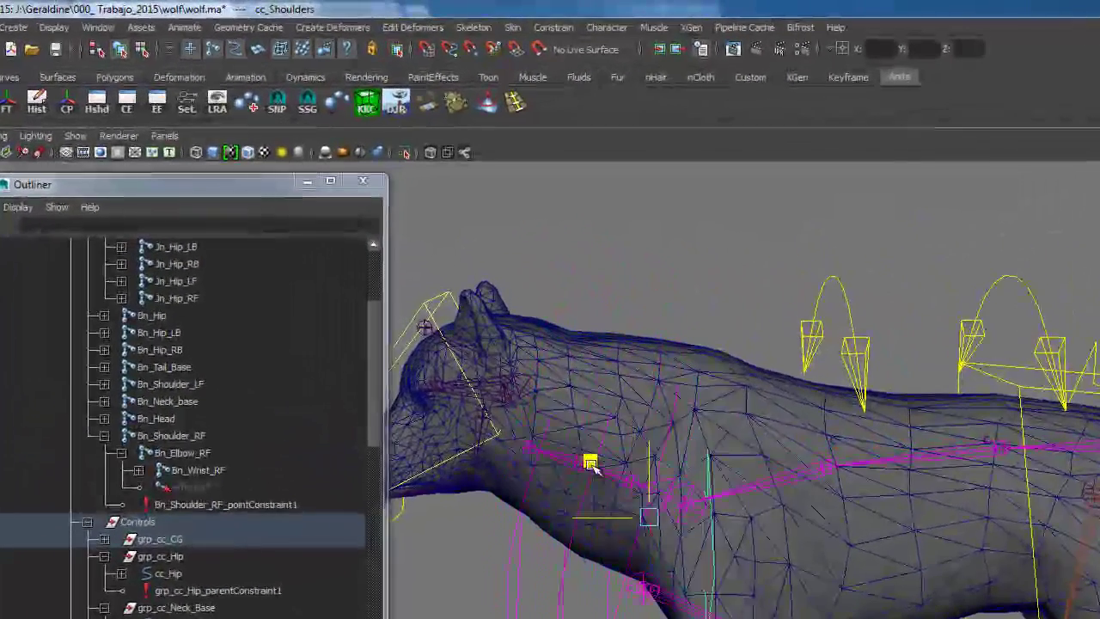
{"action": "middle_click_drag", "start_coordinate": [655, 375], "coordinate": [628, 417]}
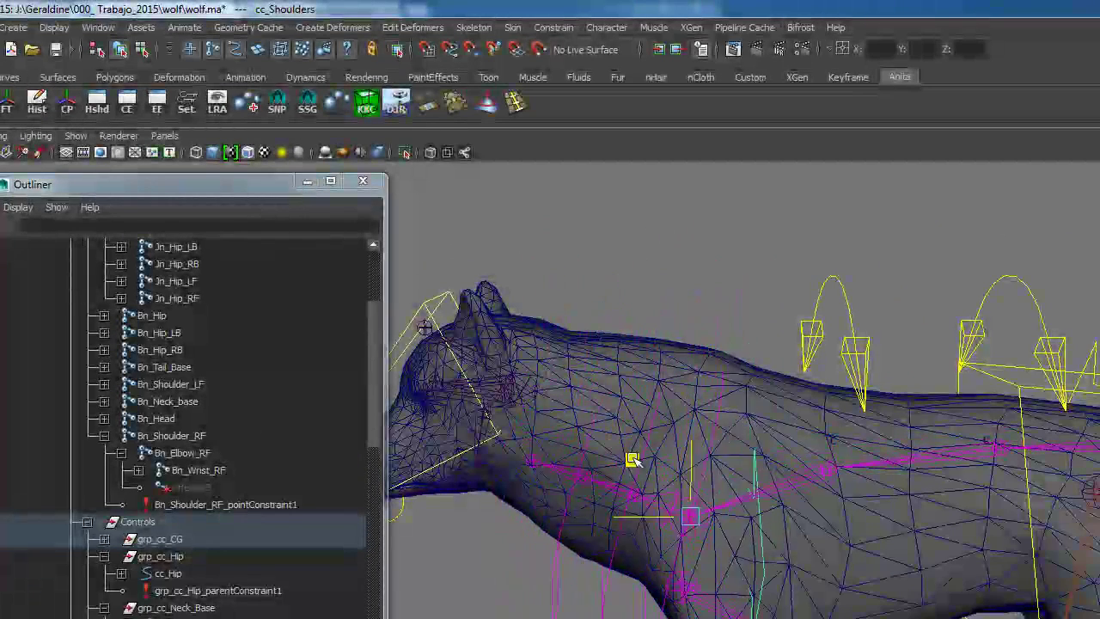
{"action": "middle_click_drag", "start_coordinate": [632, 432], "coordinate": [620, 477]}
{"action": "middle_click_drag", "start_coordinate": [636, 427], "coordinate": [631, 422]}
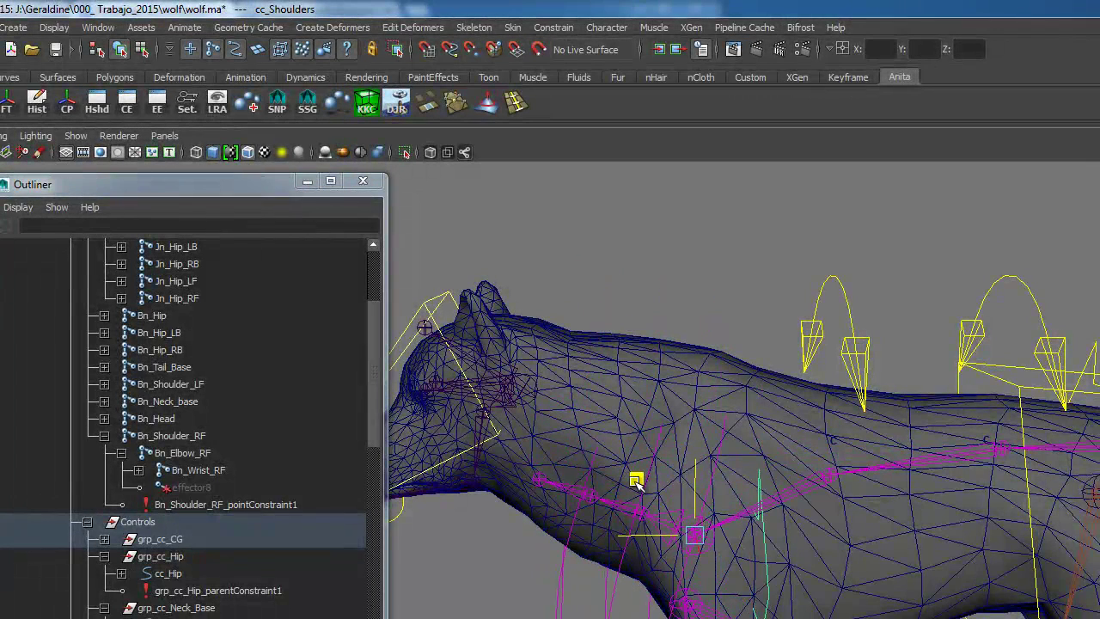
{"action": "middle_click_drag", "start_coordinate": [636, 480], "coordinate": [638, 388]}
{"action": "middle_click_drag", "start_coordinate": [621, 457], "coordinate": [635, 435]}
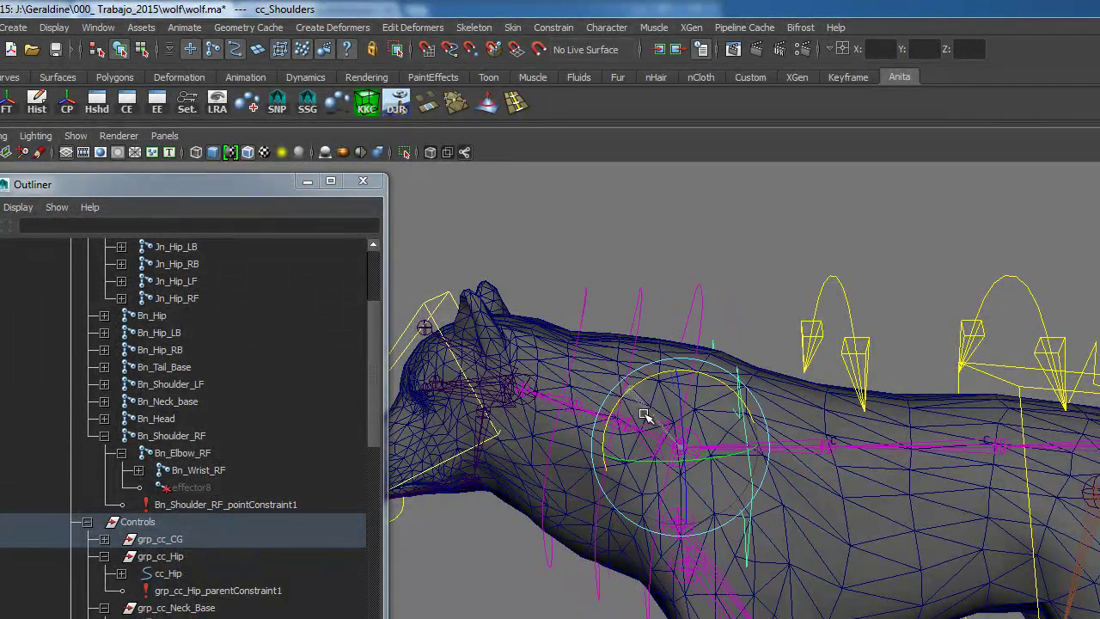
{"action": "mouse_move", "coordinate": [657, 426]}
{"action": "middle_mouse_down"}
{"action": "mouse_move", "coordinate": [609, 413]}
{"action": "mouse_move", "coordinate": [653, 422]}
{"action": "mouse_move", "coordinate": [653, 407]}
{"action": "middle_mouse_up"}
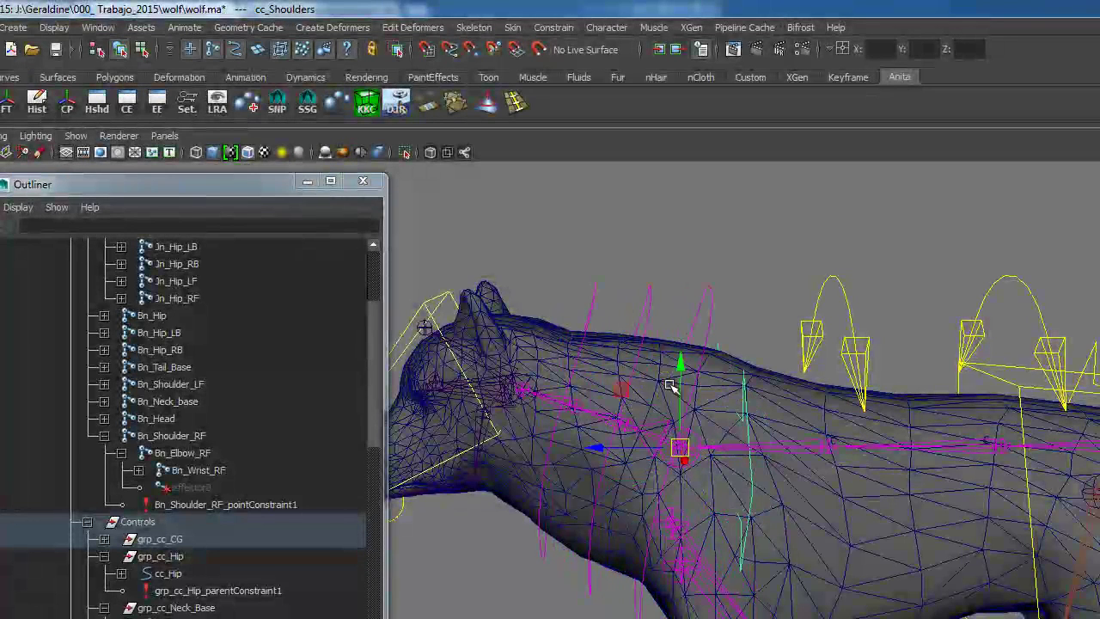
{"action": "left_click_drag", "start_coordinate": [676, 394], "coordinate": [750, 369], "text": "alt"}
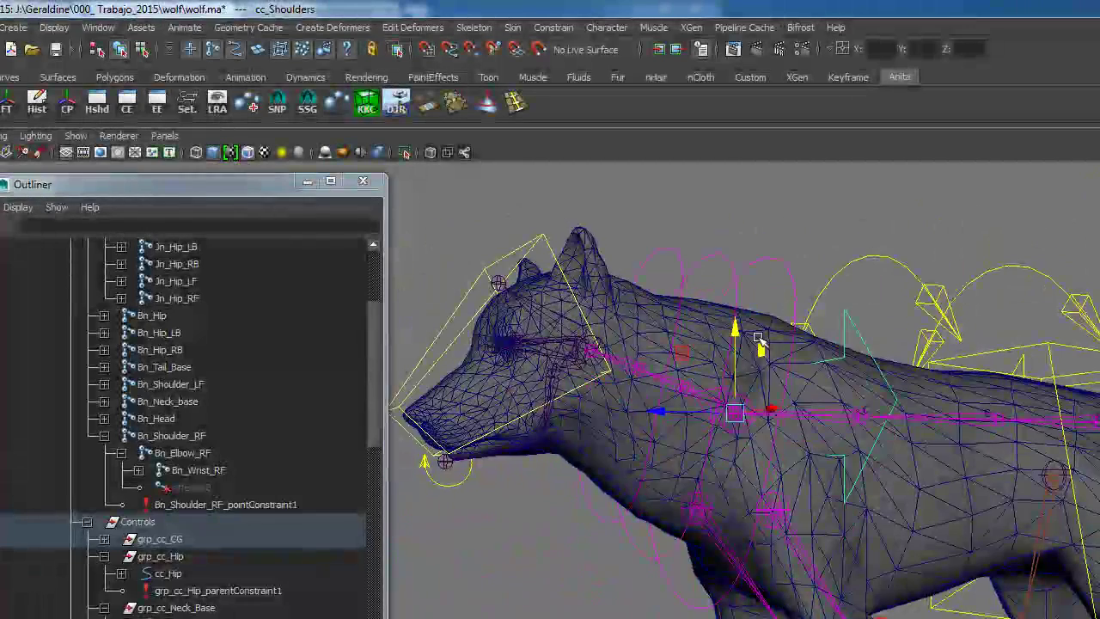
Step: Orient constrain the neck joint Bn_Neck_base to the cc_Neck_Base control
{"action": "left_click", "coordinate": [801, 399]}
{"action": "left_click_drag", "start_coordinate": [801, 398], "coordinate": [808, 499], "text": "alt"}
{"action": "left_click", "coordinate": [633, 429]}
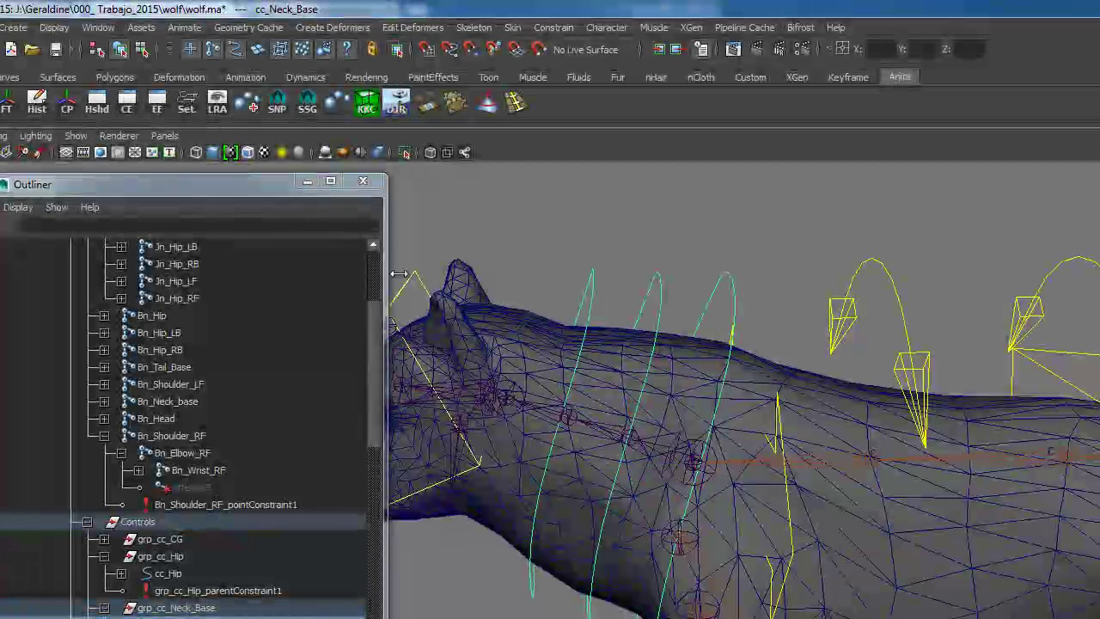
{"action": "left_click", "coordinate": [663, 446]}
{"action": "left_click_drag", "start_coordinate": [664, 446], "coordinate": [647, 419], "text": "alt"}
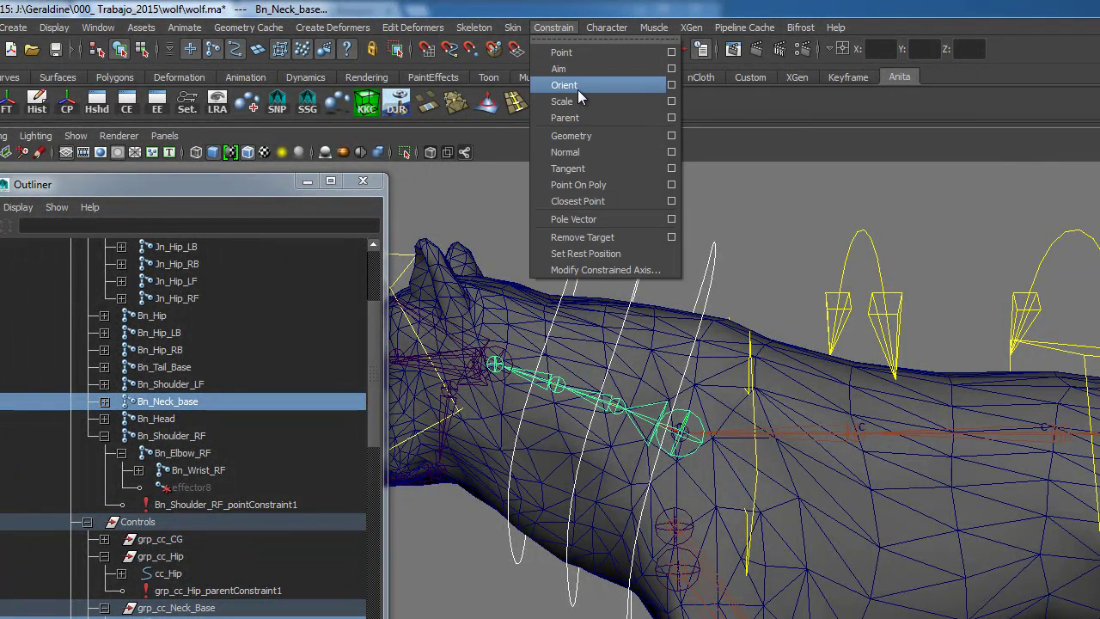
{"action": "left_click", "coordinate": [564, 85]}
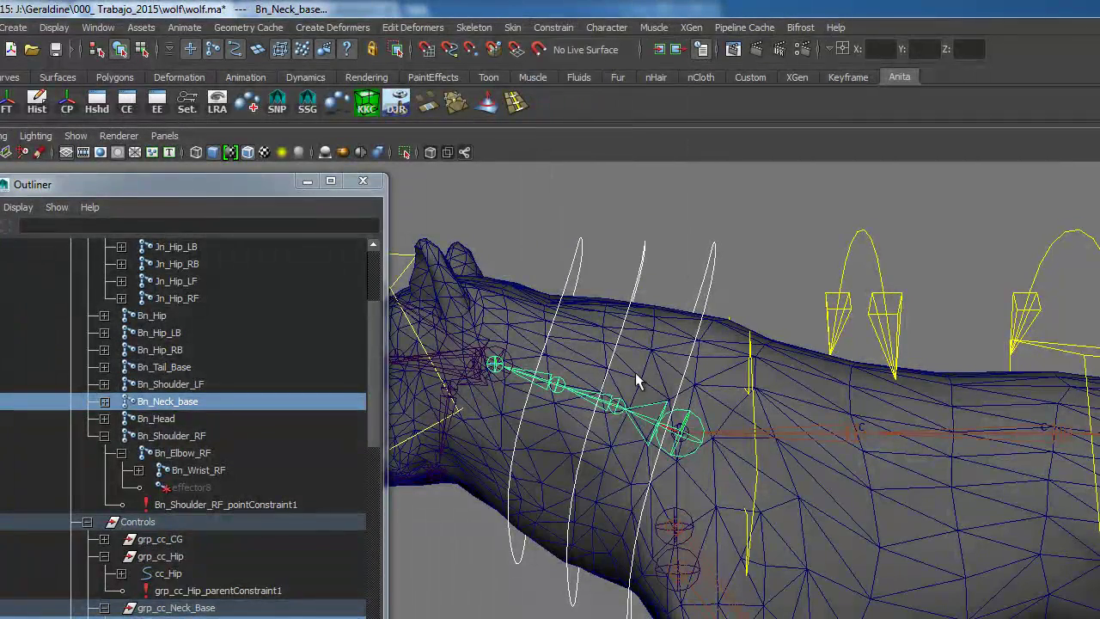
Step: Orient constrain the middle neck joint to the middle neck control ring and Bn_Neck_02 to cc_Neck_02
{"action": "left_click", "coordinate": [644, 281]}
{"action": "left_click", "coordinate": [584, 408], "text": "shift"}
{"action": "left_click", "coordinate": [577, 274]}
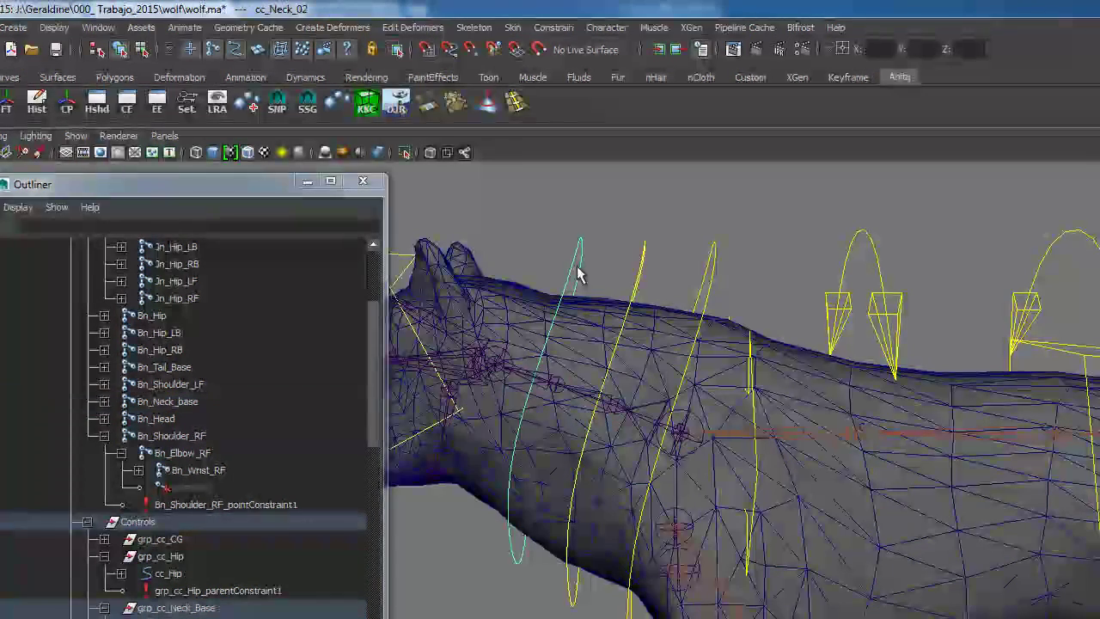
{"action": "left_click", "coordinate": [540, 378], "text": "shift"}
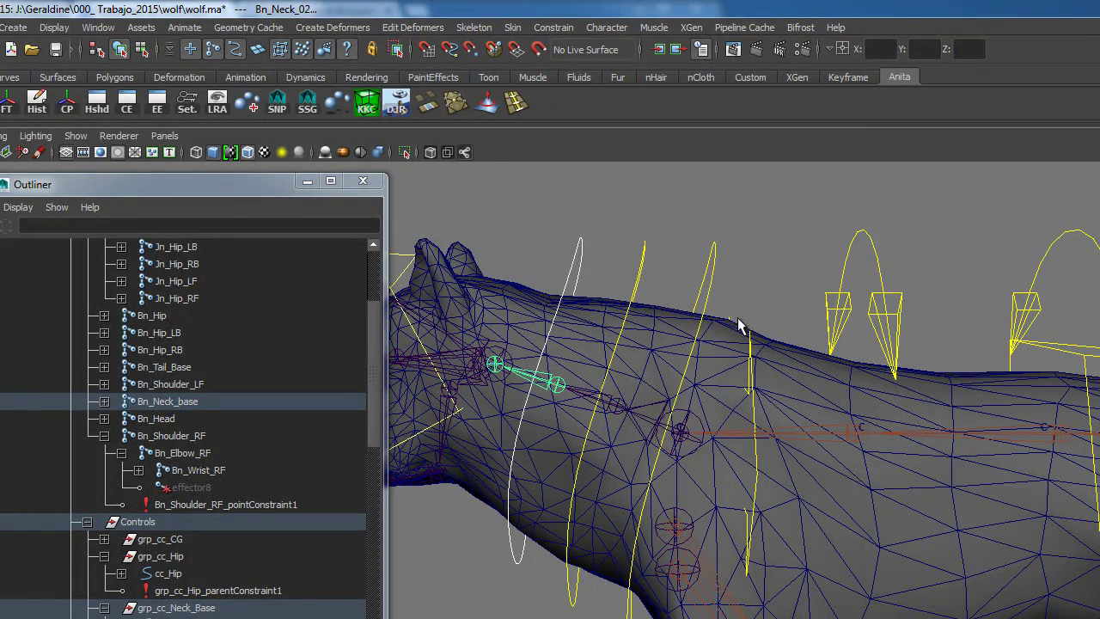
Step: Test the neck setup by rotating cc_Shoulders and the neck controls, undo the rotations, and save the scene
{"action": "left_click", "coordinate": [748, 357]}
{"action": "key", "text": "e"}
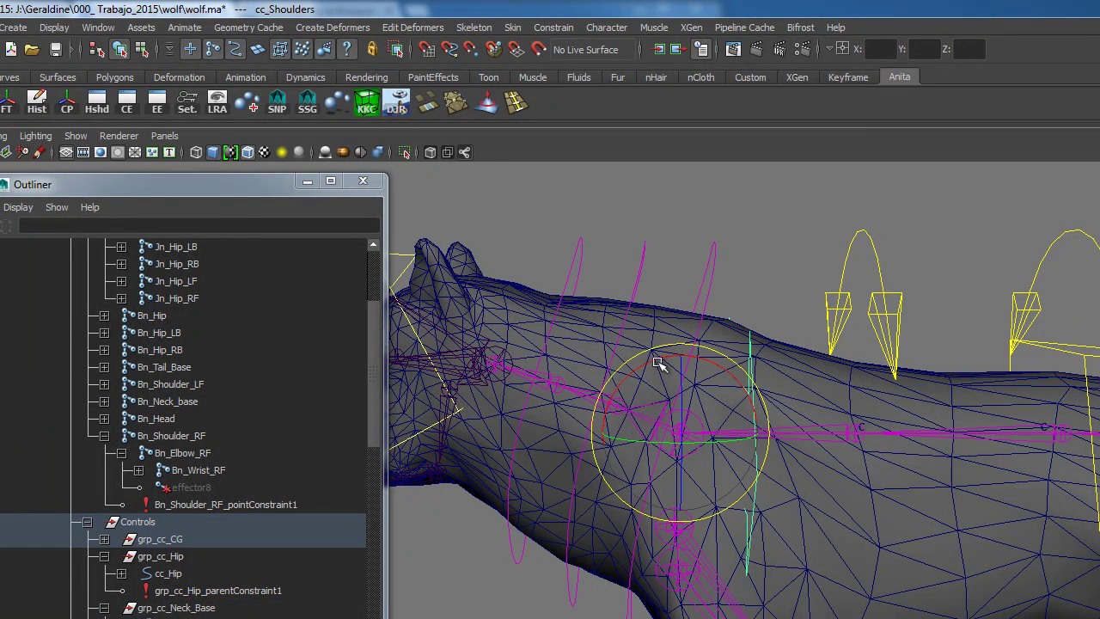
{"action": "left_click_drag", "start_coordinate": [639, 367], "coordinate": [610, 376]}
{"action": "key", "text": "ctrl+z"}
{"action": "left_click_drag", "start_coordinate": [626, 269], "coordinate": [648, 292]}
{"action": "left_click_drag", "start_coordinate": [581, 341], "coordinate": [584, 286]}
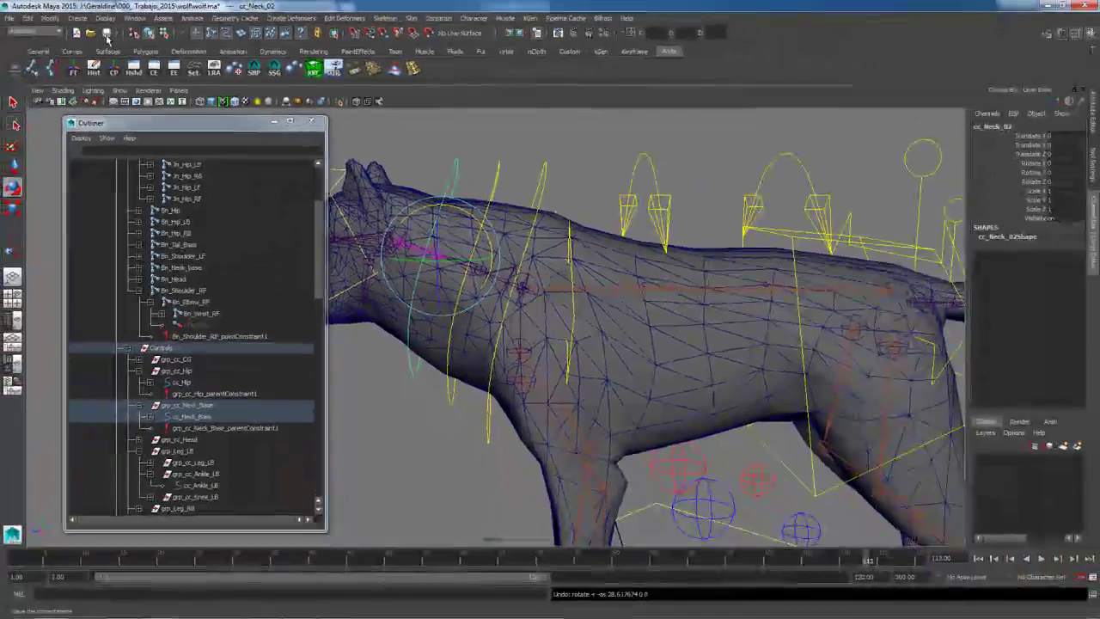
{"action": "left_click", "coordinate": [82, 42]}
Step: Point constrain the head joint Bn_Head to the neck end joint Bn_Neck_Tip, with maintain offset off and all axes constrained
{"action": "right_click_drag", "start_coordinate": [756, 323], "coordinate": [700, 324], "text": "alt"}
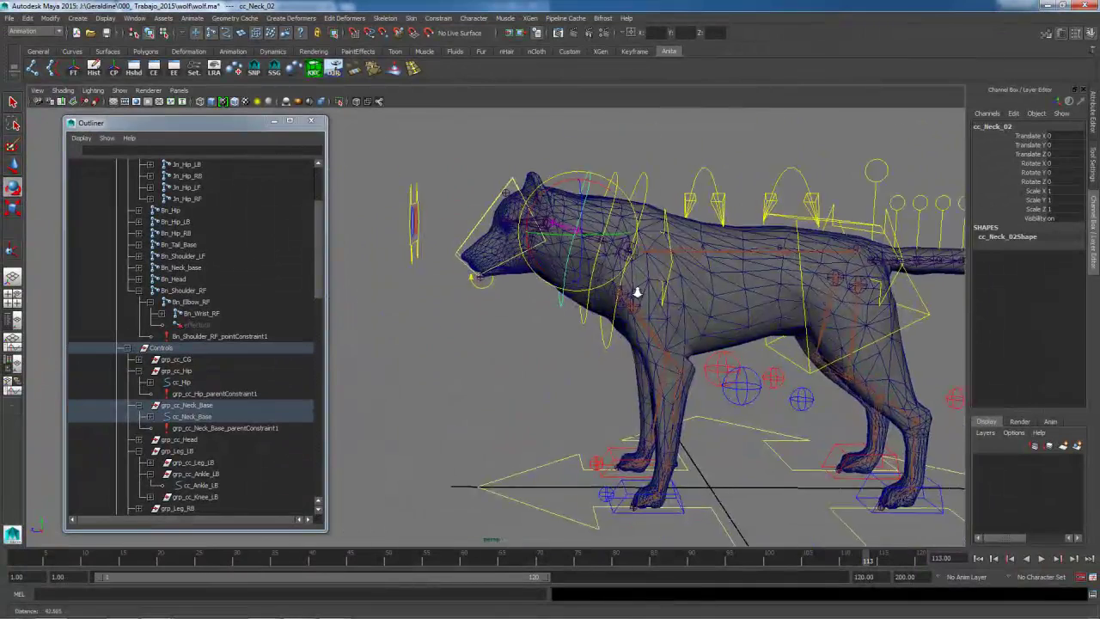
{"action": "scroll", "coordinate": [601, 261], "scroll_direction": "up", "scroll_amount": 5}
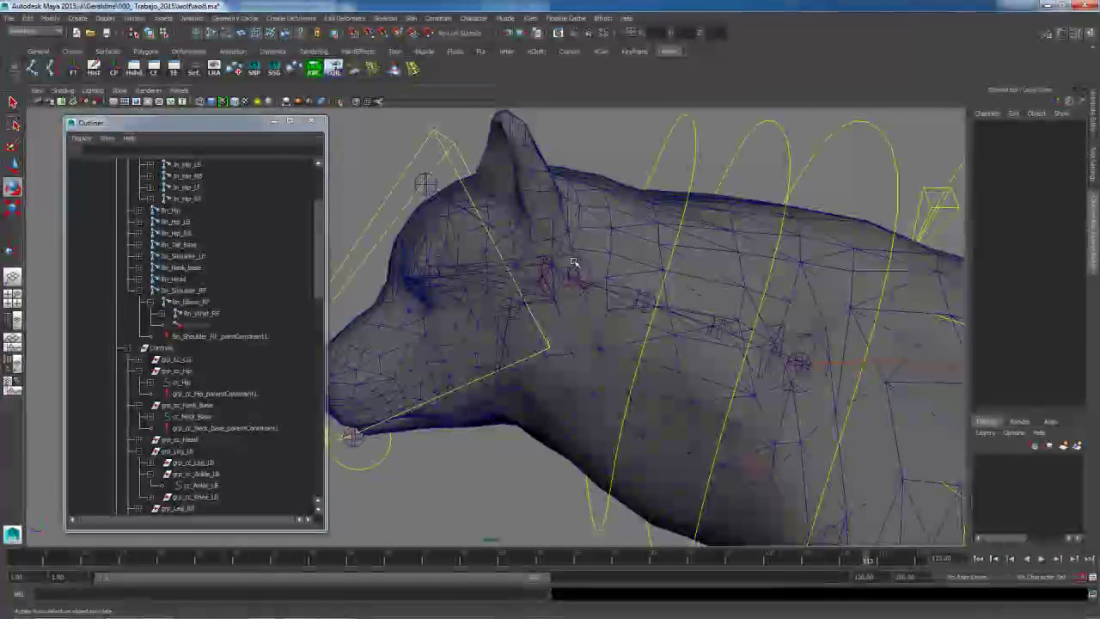
{"action": "left_click", "coordinate": [568, 266]}
{"action": "key", "text": "q"}
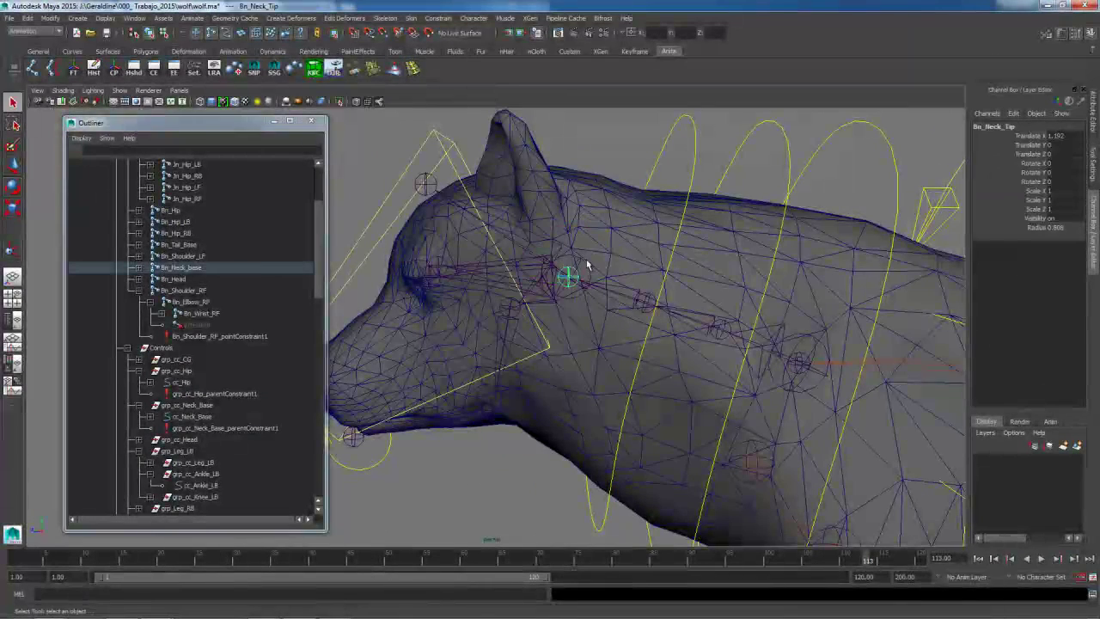
{"action": "left_click", "coordinate": [571, 273]}
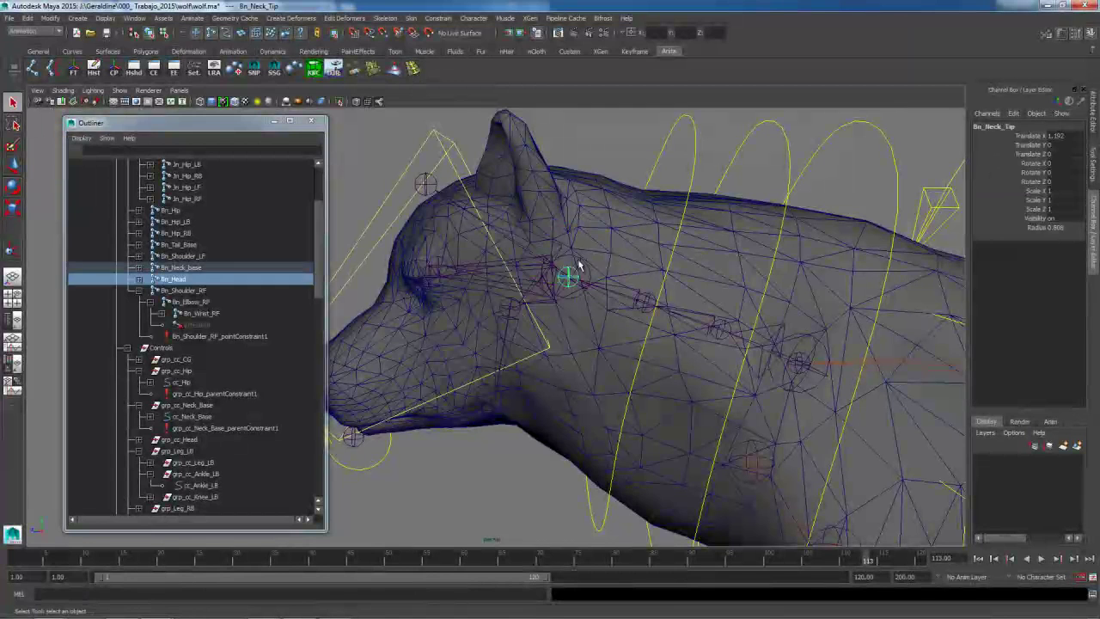
{"action": "left_click", "coordinate": [436, 18]}
{"action": "left_click", "coordinate": [518, 35]}
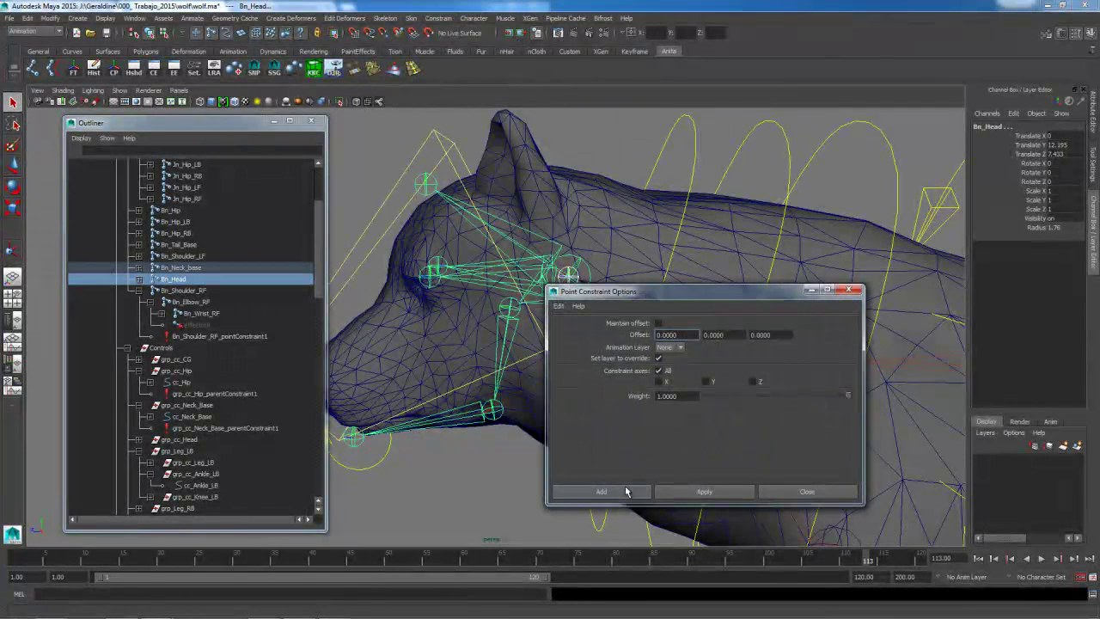
{"action": "left_click", "coordinate": [627, 488]}
Step: Rotate the neck controls to test how the head joints follow the neck, and restore the pose
{"action": "left_click", "coordinate": [644, 159]}
{"action": "left_click", "coordinate": [672, 169]}
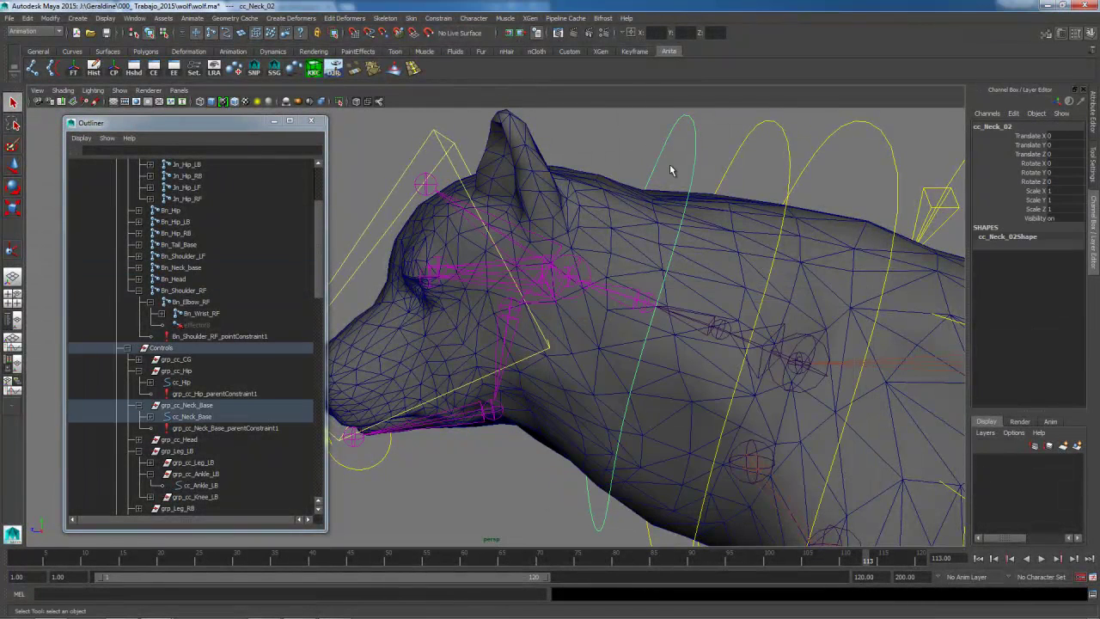
{"action": "scroll", "coordinate": [672, 171], "scroll_direction": "down", "scroll_amount": 3}
{"action": "left_click", "coordinate": [755, 197]}
{"action": "key", "text": "e"}
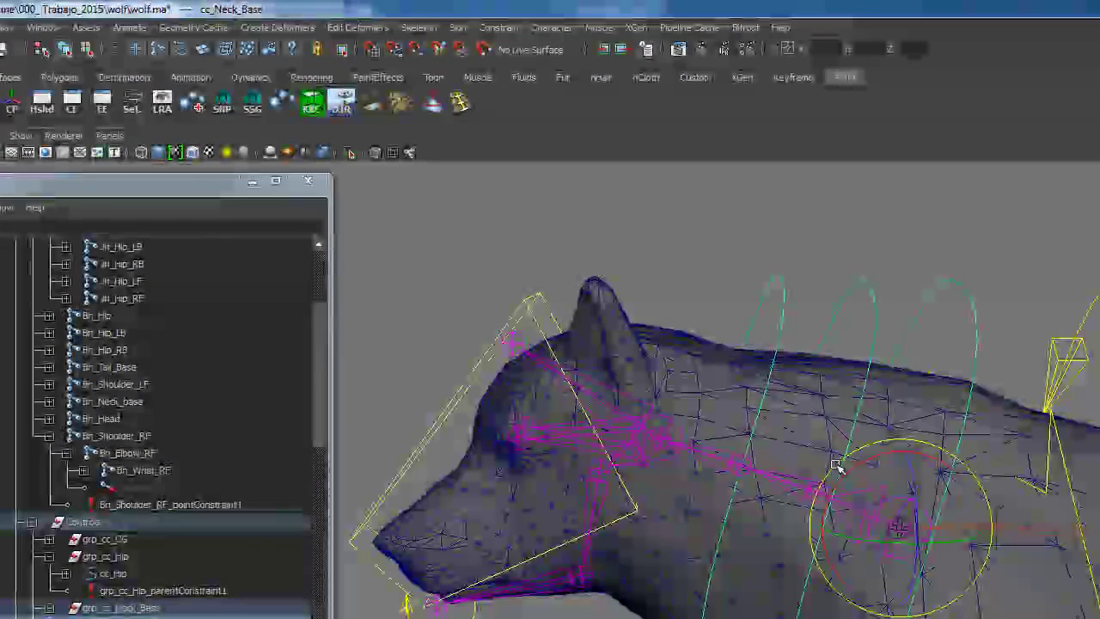
{"action": "left_click_drag", "start_coordinate": [837, 467], "coordinate": [802, 437]}
{"action": "left_click", "coordinate": [678, 295]}
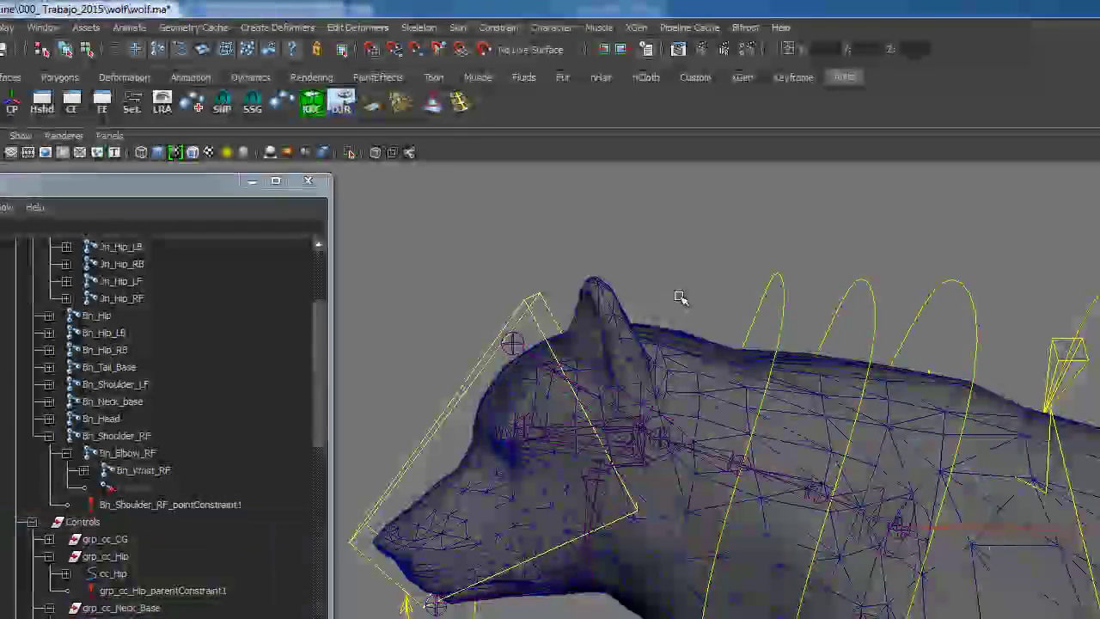
Step: Orient constrain the head joint Bn_Head to the cc_Head control
{"action": "left_click", "coordinate": [530, 305]}
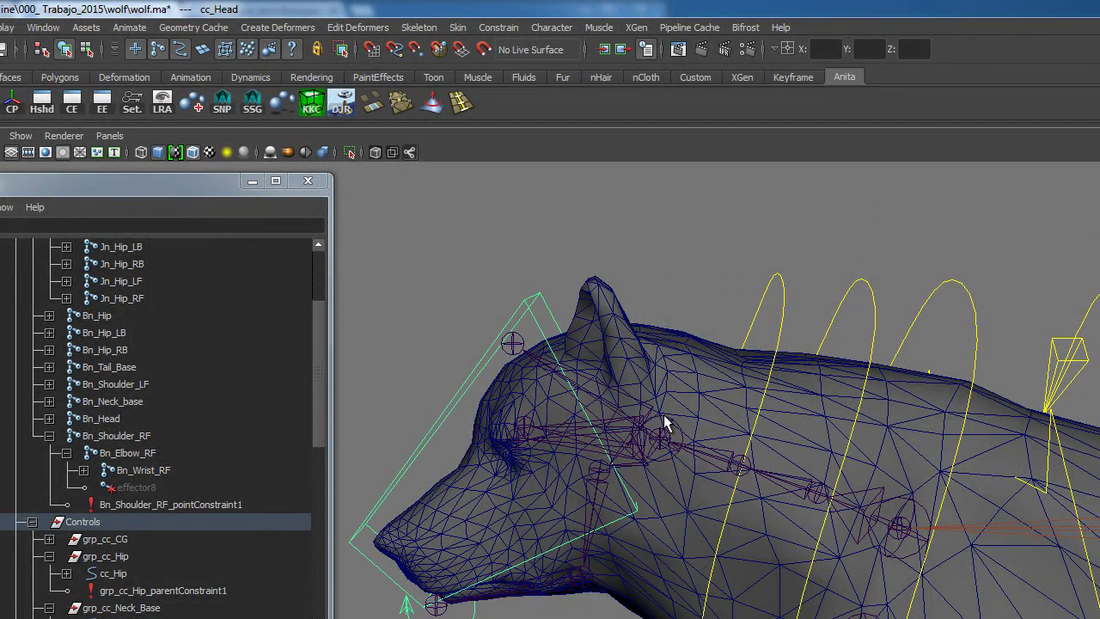
{"action": "left_click", "coordinate": [663, 415]}
{"action": "left_click", "coordinate": [514, 28]}
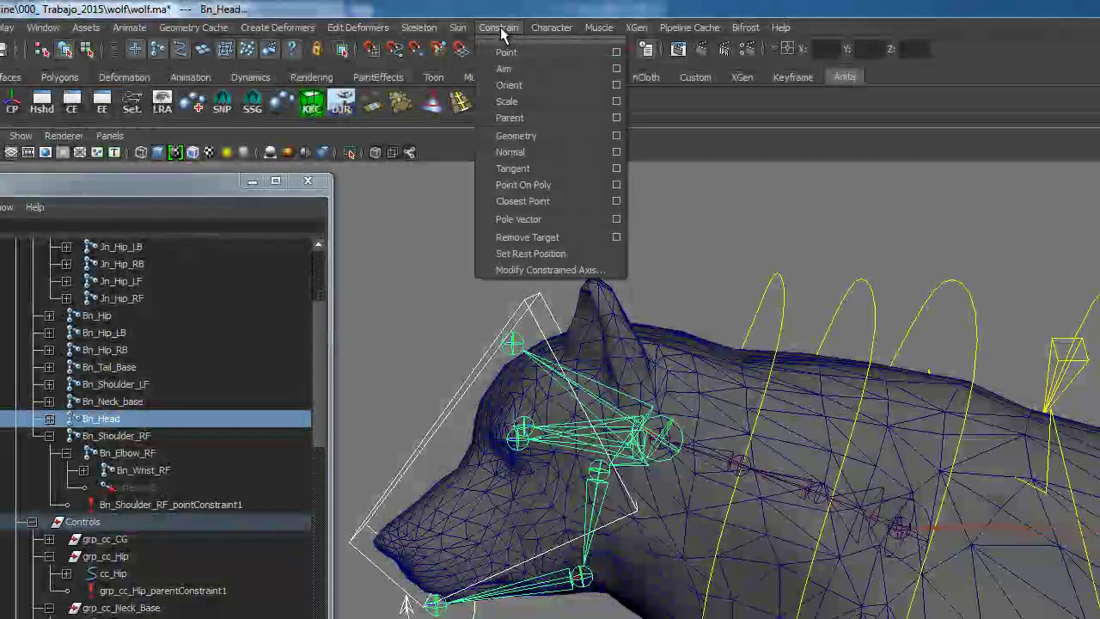
{"action": "left_click", "coordinate": [567, 261]}
Step: Rotate cc_Head and cc_Neck_02 to test how the head follows, and undo the rotations
{"action": "left_click", "coordinate": [532, 308]}
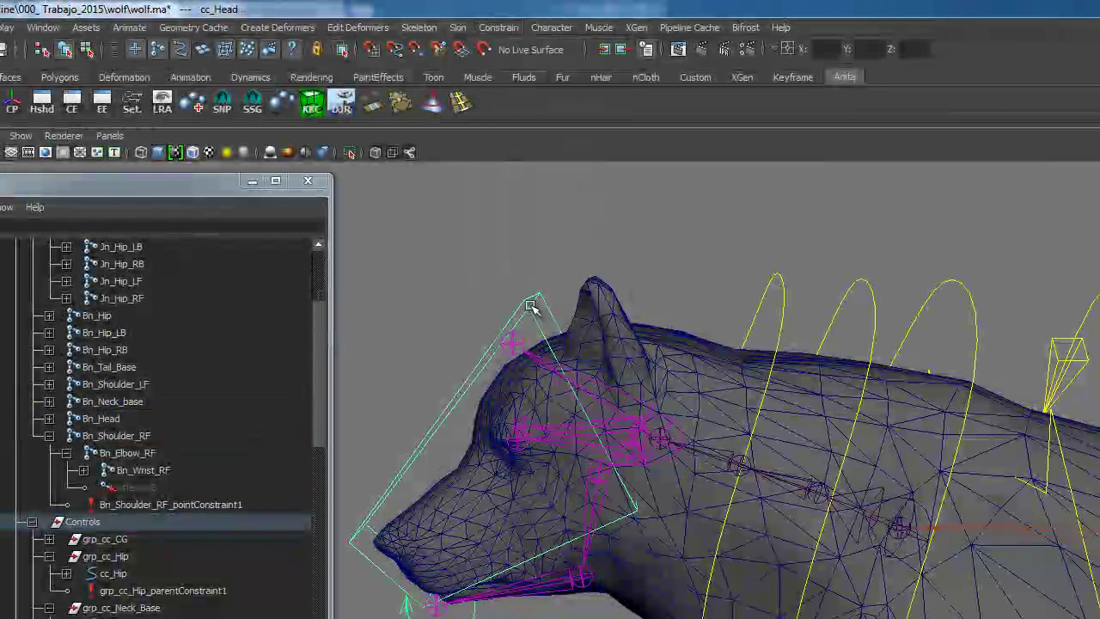
{"action": "mouse_move", "coordinate": [597, 391]}
{"action": "left_mouse_down"}
{"action": "mouse_move", "coordinate": [633, 352]}
{"action": "mouse_move", "coordinate": [596, 417]}
{"action": "mouse_move", "coordinate": [633, 304]}
{"action": "mouse_move", "coordinate": [592, 400]}
{"action": "mouse_move", "coordinate": [598, 413]}
{"action": "left_mouse_up"}
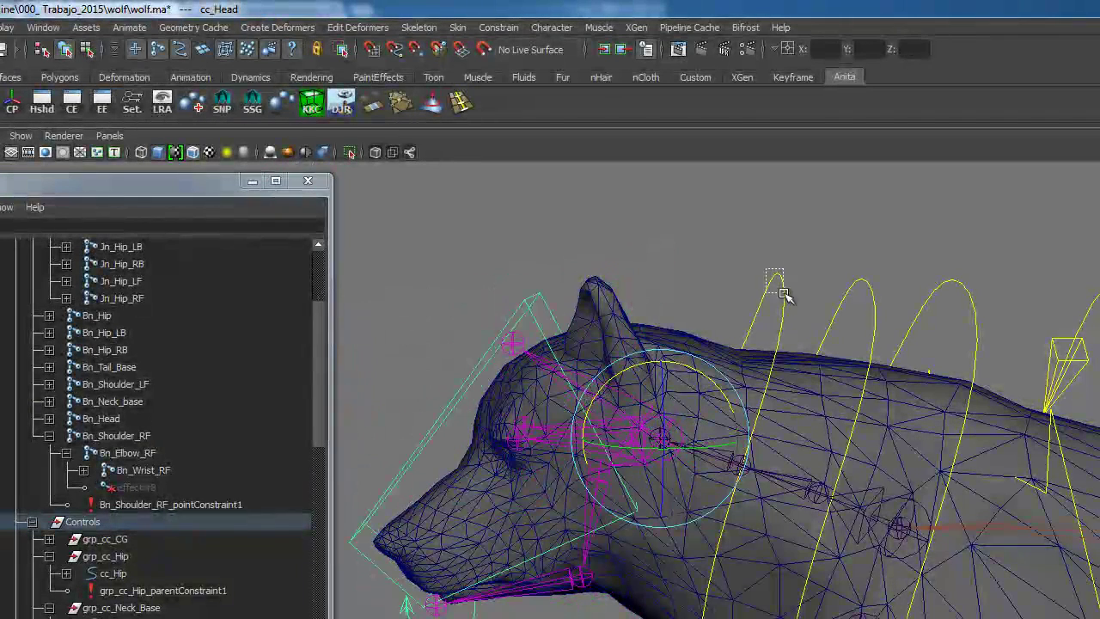
{"action": "left_click", "coordinate": [775, 290]}
{"action": "mouse_move", "coordinate": [696, 407]}
{"action": "left_mouse_down"}
{"action": "mouse_move", "coordinate": [724, 389]}
{"action": "mouse_move", "coordinate": [668, 412]}
{"action": "mouse_move", "coordinate": [687, 402]}
{"action": "left_mouse_up"}
{"action": "left_click", "coordinate": [539, 313]}
{"action": "left_click_drag", "start_coordinate": [609, 373], "coordinate": [639, 354]}
{"action": "key", "text": "ctrl+z"}
{"action": "key", "text": "ctrl+z"}
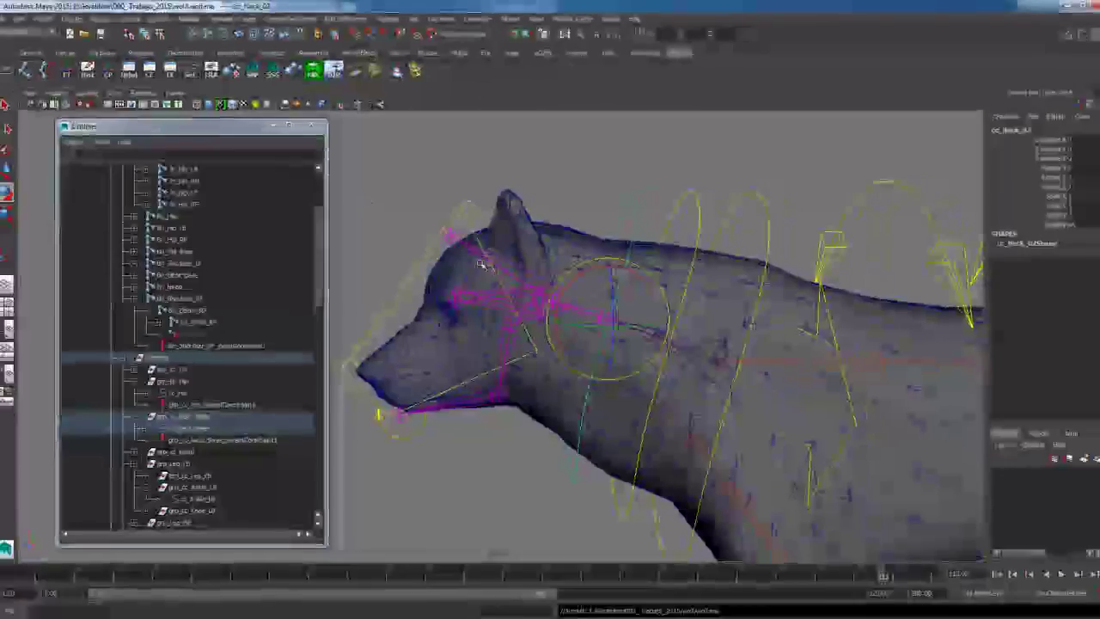
Step: Examine the head joint Bn_Head and the cc_Head control in relation to the neck controls from several angles
{"action": "scroll", "coordinate": [564, 395], "scroll_direction": "down", "scroll_amount": 2}
{"action": "left_click_drag", "start_coordinate": [563, 397], "coordinate": [595, 390], "text": "alt"}
{"action": "left_click", "coordinate": [534, 273]}
{"action": "left_click_drag", "start_coordinate": [546, 294], "coordinate": [508, 294], "text": "alt"}
{"action": "left_click", "coordinate": [578, 242]}
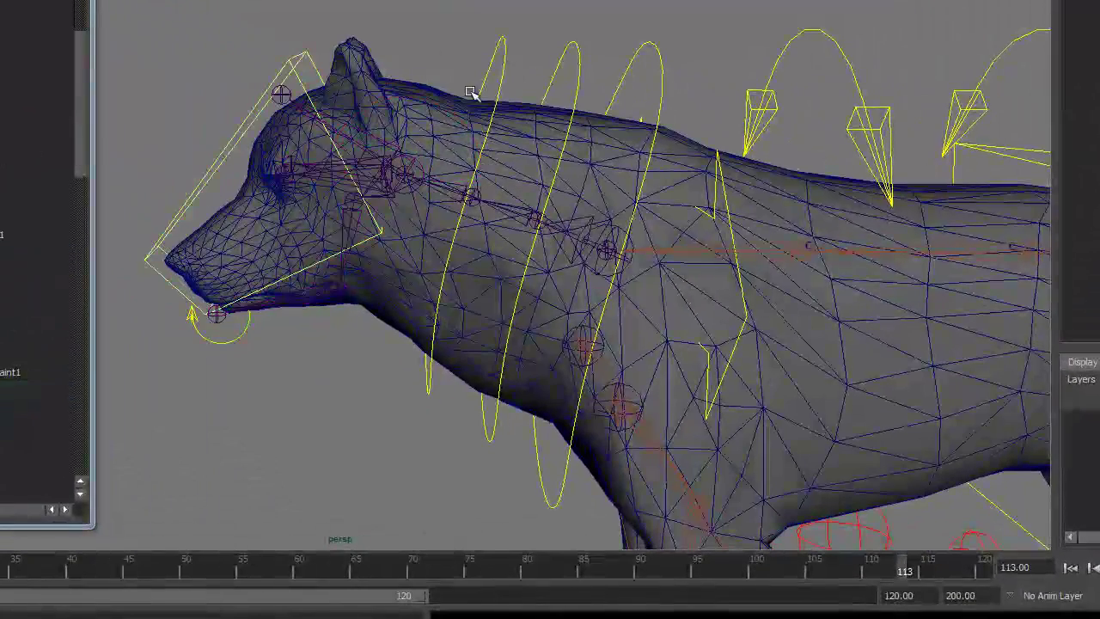
{"action": "left_click", "coordinate": [411, 163]}
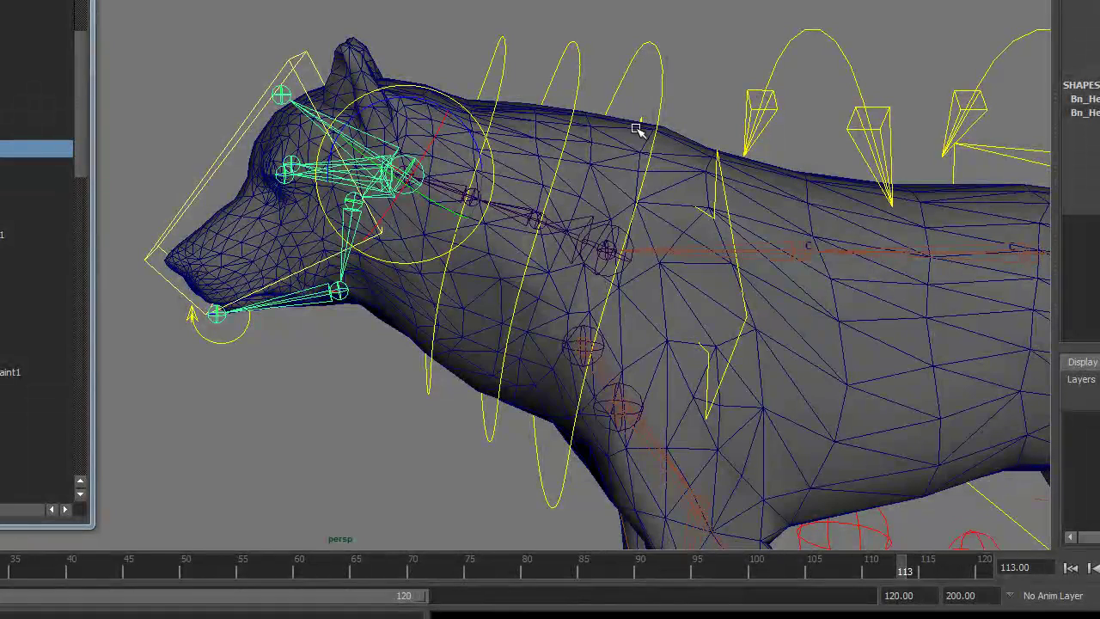
{"action": "left_click", "coordinate": [444, 28]}
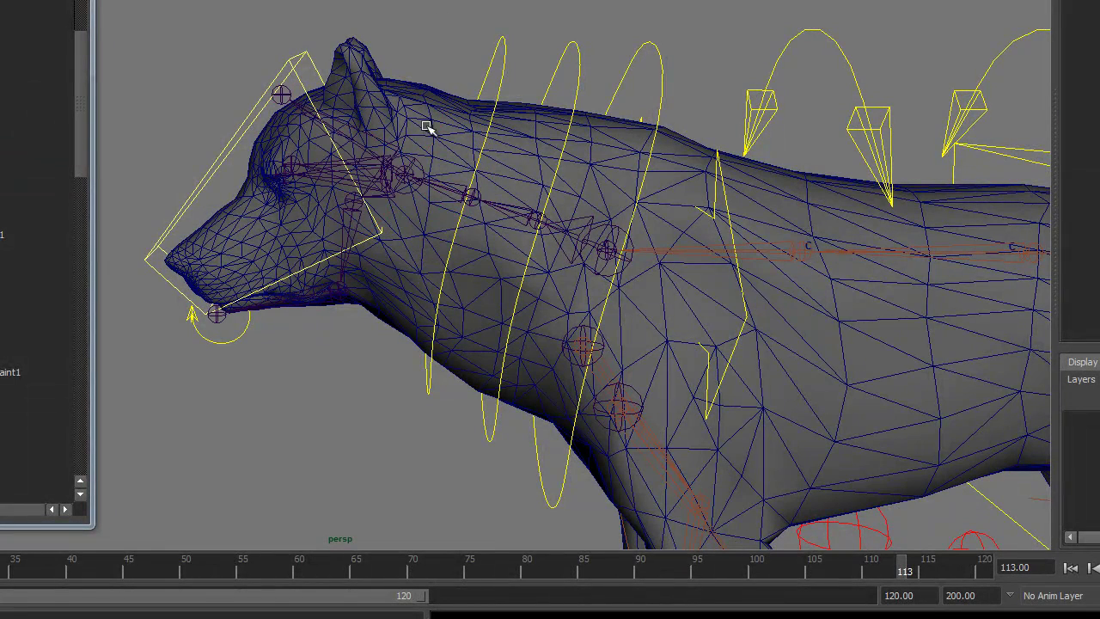
{"action": "left_click", "coordinate": [304, 56]}
{"action": "mouse_move", "coordinate": [389, 219]}
{"action": "left_mouse_down", "text": "alt"}
{"action": "mouse_move", "coordinate": [437, 224]}
{"action": "mouse_move", "coordinate": [386, 221]}
{"action": "left_mouse_up", "text": "alt"}
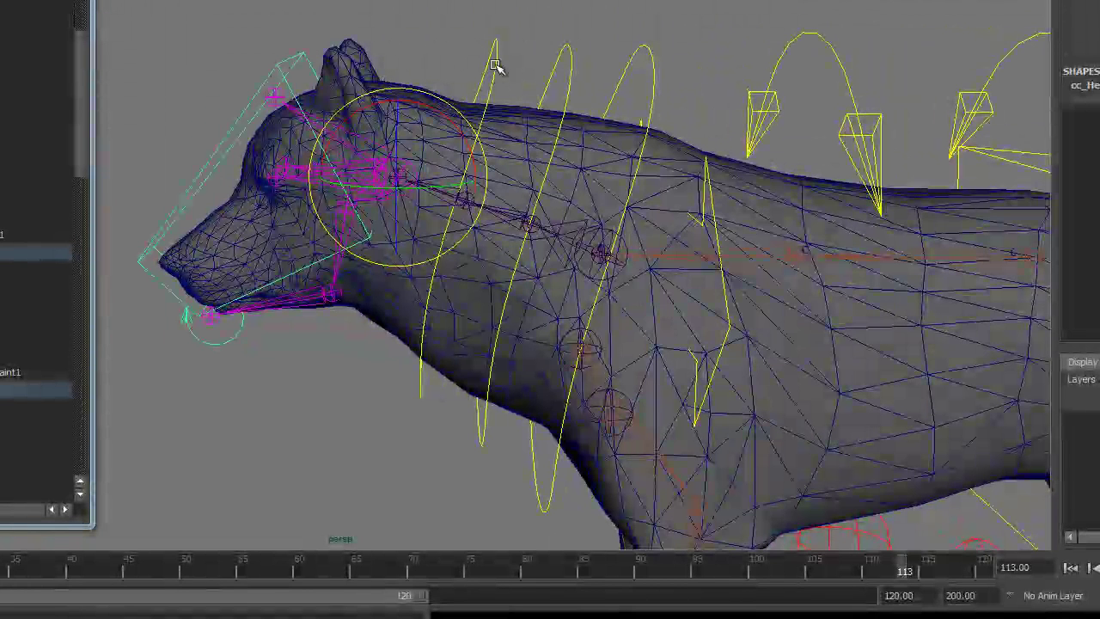
{"action": "left_click_drag", "start_coordinate": [302, 201], "coordinate": [331, 214], "text": "alt"}
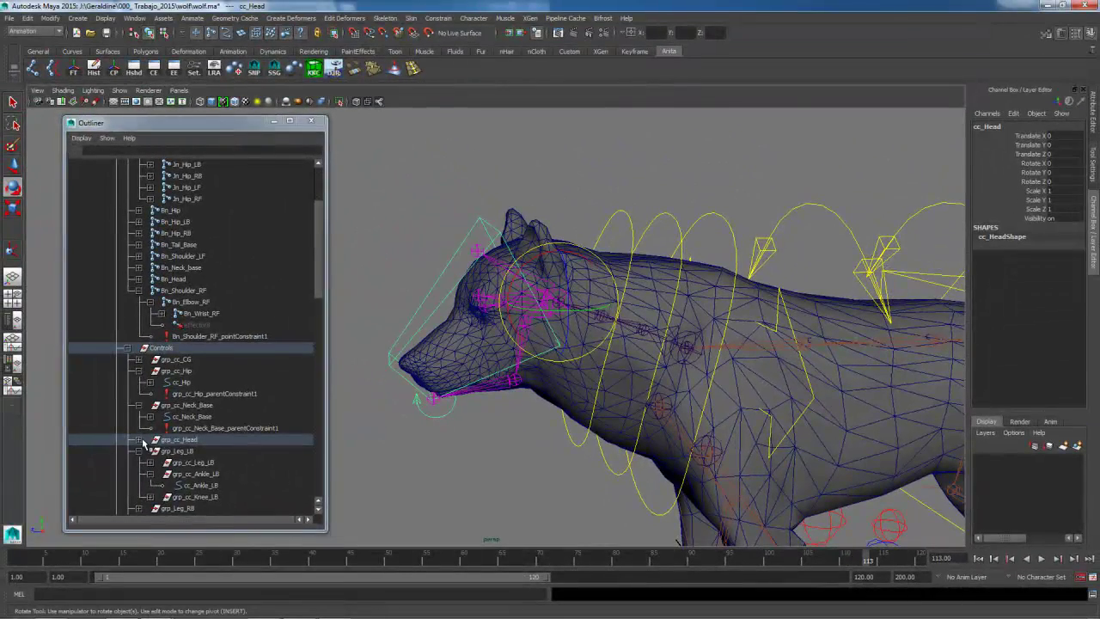
Step: Point constrain the group grp_cc_Head to the cc_Neck_02 control, with Maintain offset on
{"action": "left_click", "coordinate": [141, 440]}
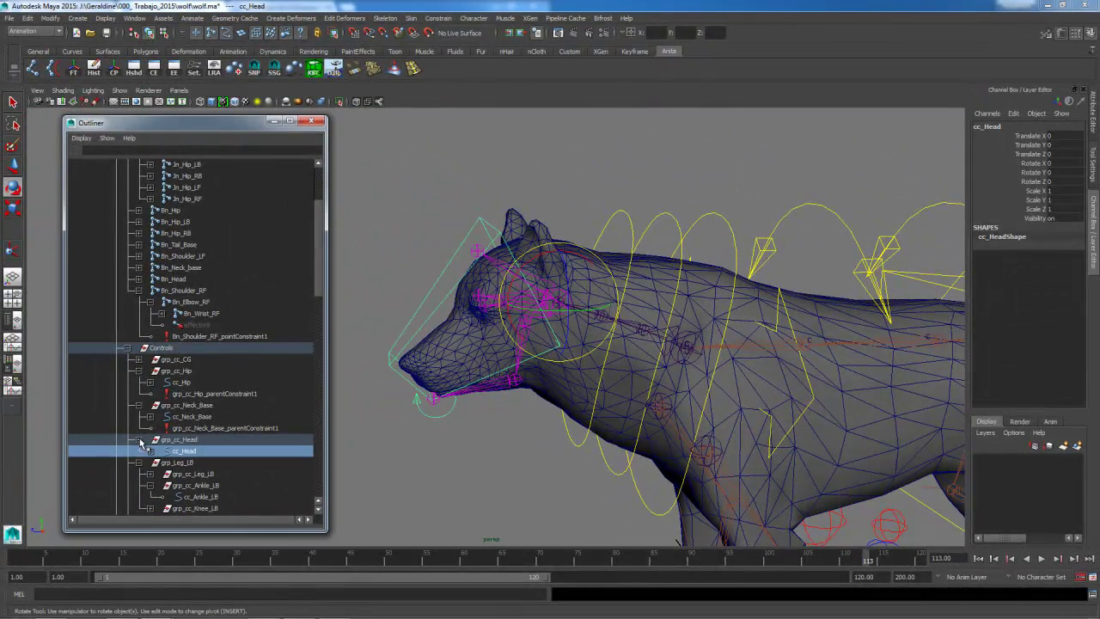
{"action": "left_click", "coordinate": [612, 225]}
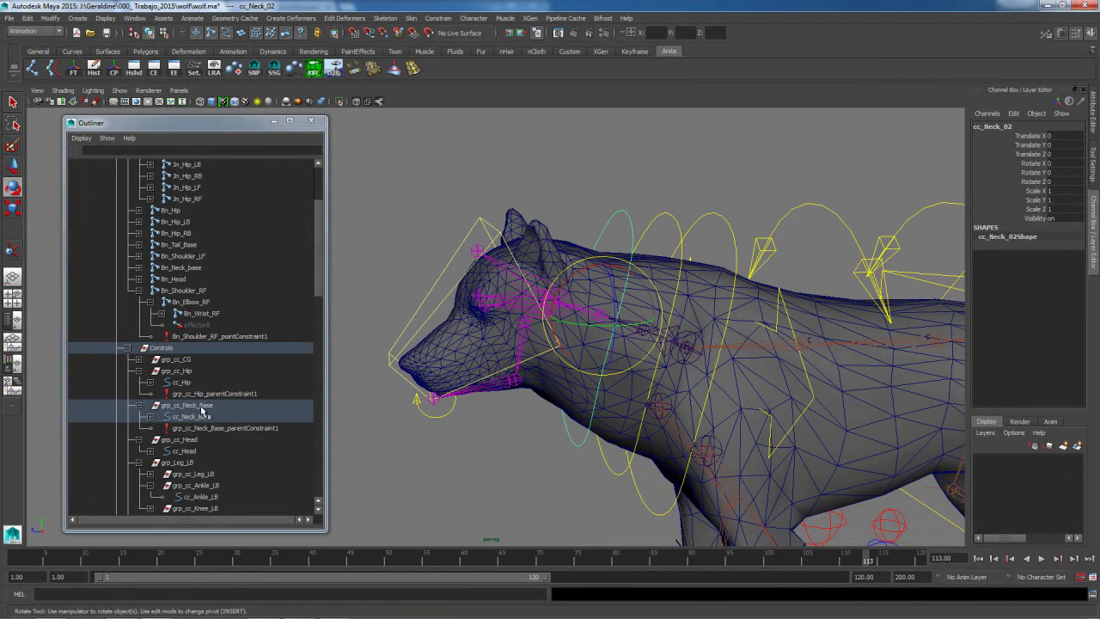
{"action": "left_click", "coordinate": [191, 439]}
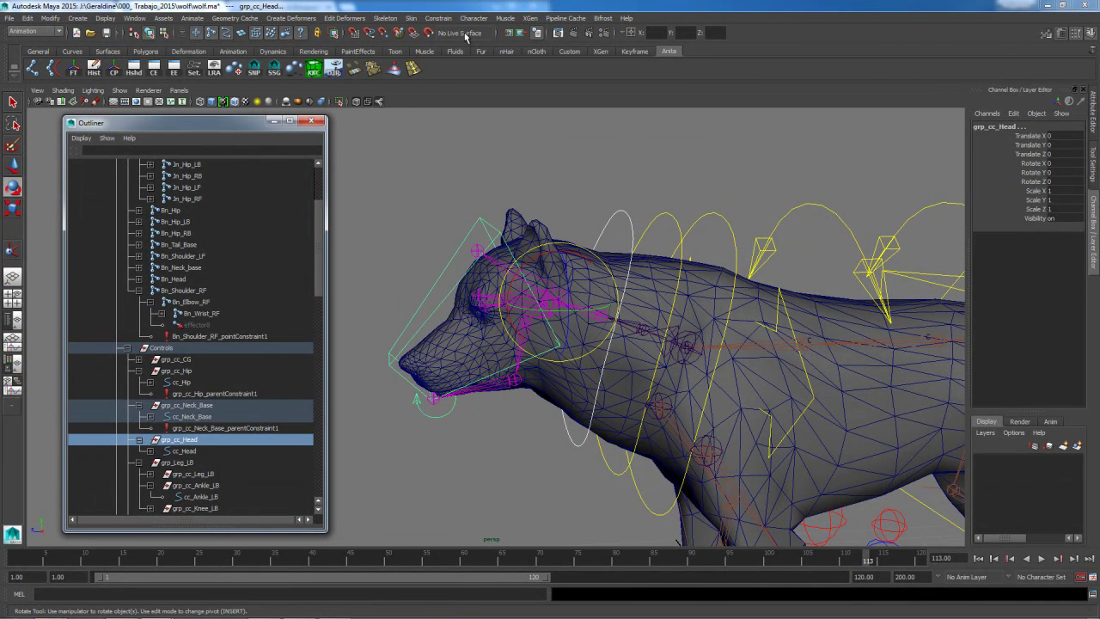
{"action": "left_click", "coordinate": [438, 18]}
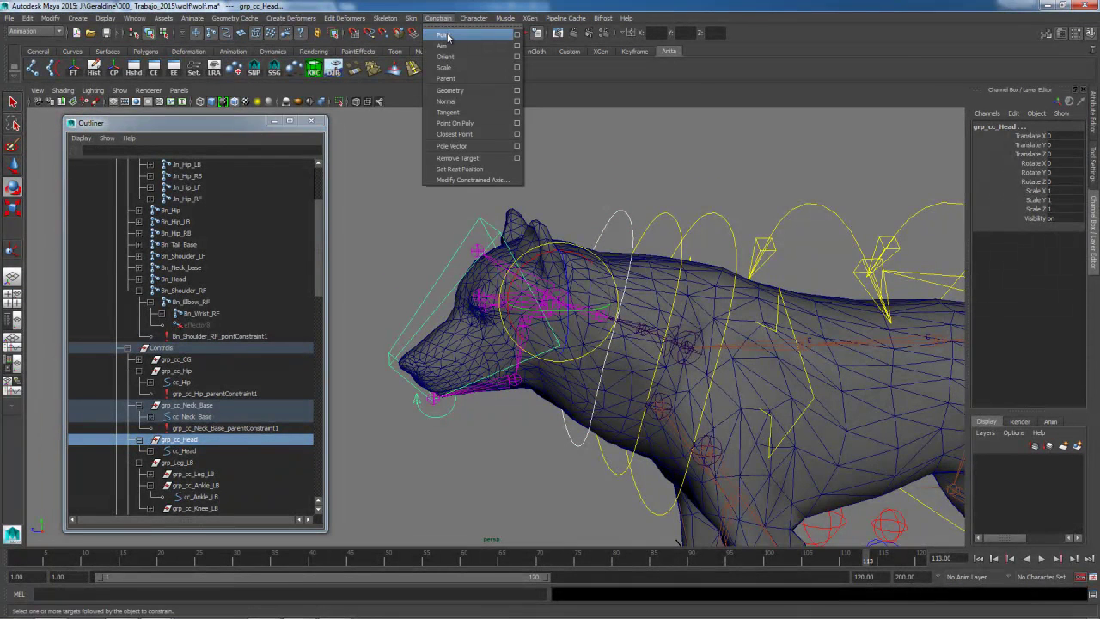
{"action": "left_click", "coordinate": [517, 35]}
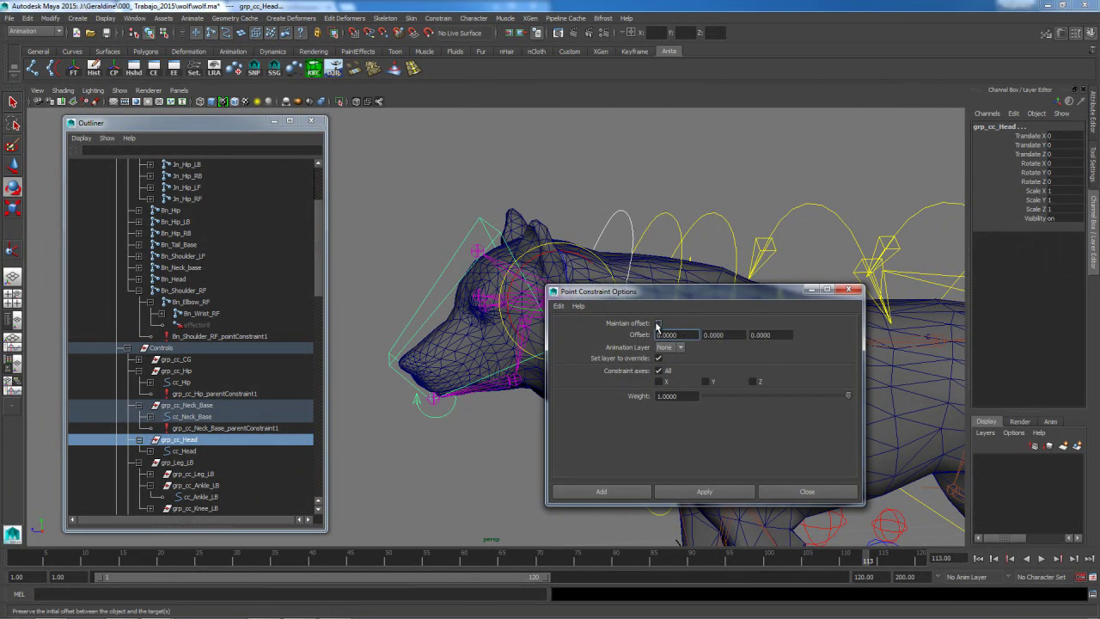
{"action": "left_click", "coordinate": [622, 498]}
Step: Rotate the cc_Neck_Base and cc_Head controls to test how the head control follows the neck, and undo the rotations
{"action": "key", "text": "e"}
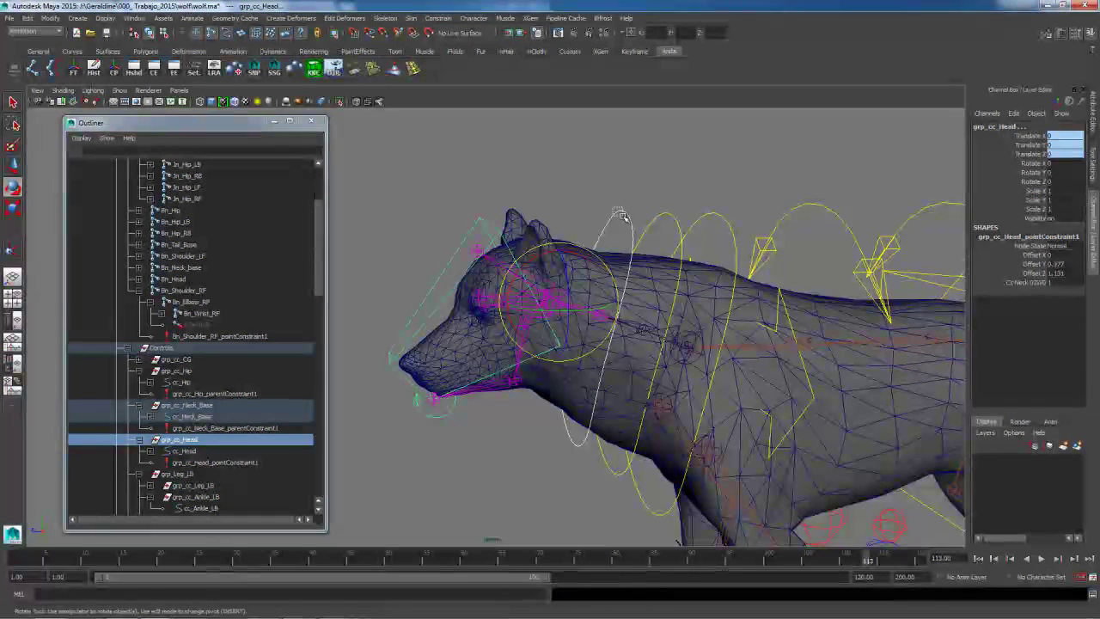
{"action": "left_click", "coordinate": [697, 208]}
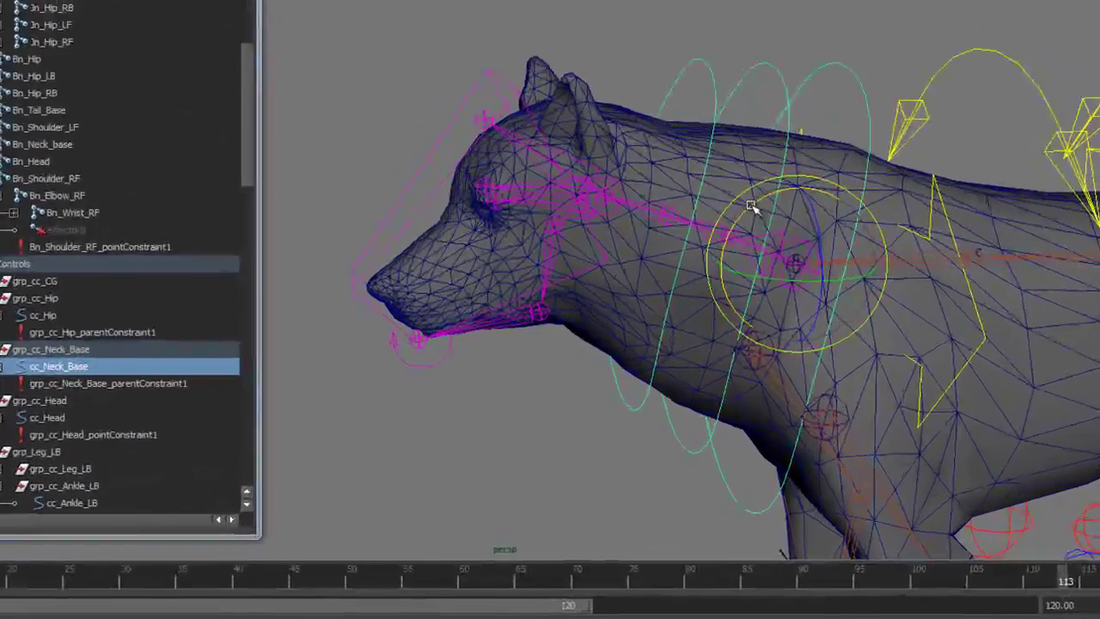
{"action": "left_click_drag", "start_coordinate": [655, 312], "coordinate": [632, 320]}
{"action": "mouse_move", "coordinate": [715, 221]}
{"action": "left_mouse_down"}
{"action": "mouse_move", "coordinate": [798, 184]}
{"action": "mouse_move", "coordinate": [748, 196]}
{"action": "mouse_move", "coordinate": [715, 225]}
{"action": "mouse_move", "coordinate": [720, 245]}
{"action": "mouse_move", "coordinate": [733, 201]}
{"action": "mouse_move", "coordinate": [793, 184]}
{"action": "mouse_move", "coordinate": [737, 206]}
{"action": "mouse_move", "coordinate": [709, 233]}
{"action": "mouse_move", "coordinate": [697, 259]}
{"action": "mouse_move", "coordinate": [707, 307]}
{"action": "mouse_move", "coordinate": [678, 234]}
{"action": "mouse_move", "coordinate": [714, 103]}
{"action": "mouse_move", "coordinate": [785, 70]}
{"action": "mouse_move", "coordinate": [716, 142]}
{"action": "mouse_move", "coordinate": [714, 233]}
{"action": "mouse_move", "coordinate": [708, 204]}
{"action": "left_mouse_up"}
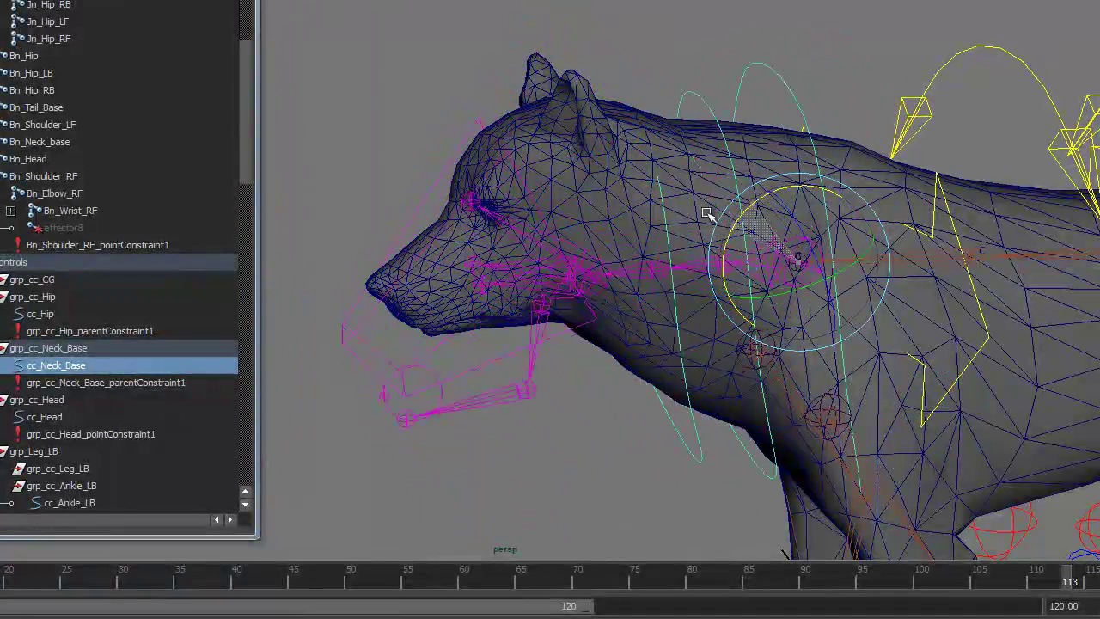
{"action": "left_click", "coordinate": [532, 226]}
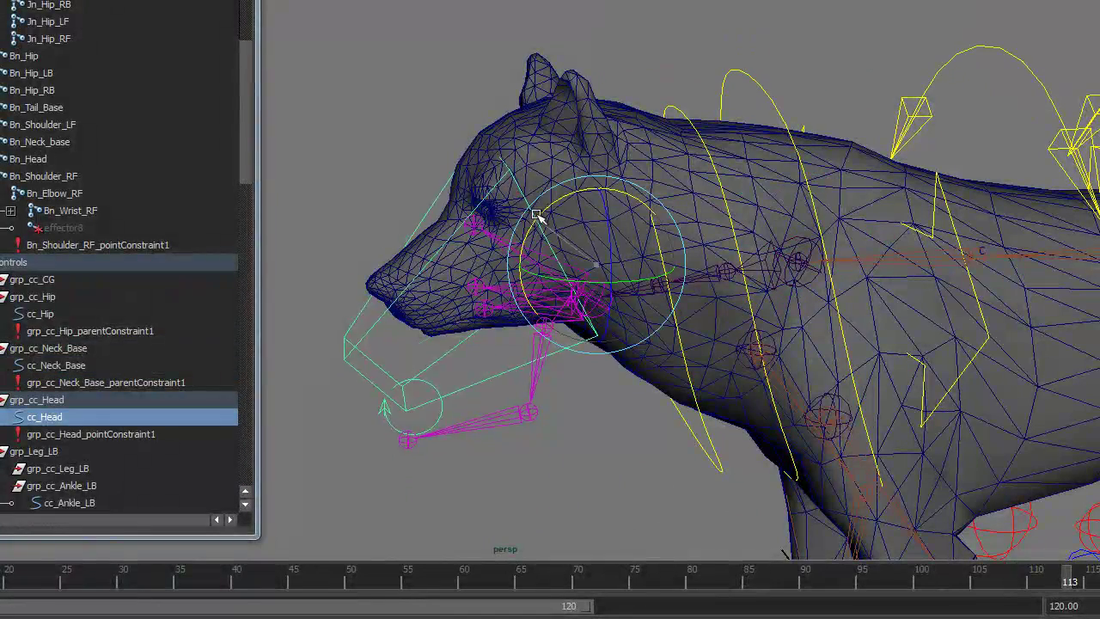
{"action": "left_click_drag", "start_coordinate": [556, 191], "coordinate": [545, 211]}
{"action": "key", "text": "ctrl+z"}
{"action": "key", "text": "ctrl+z"}
{"action": "key", "text": "ctrl+z"}
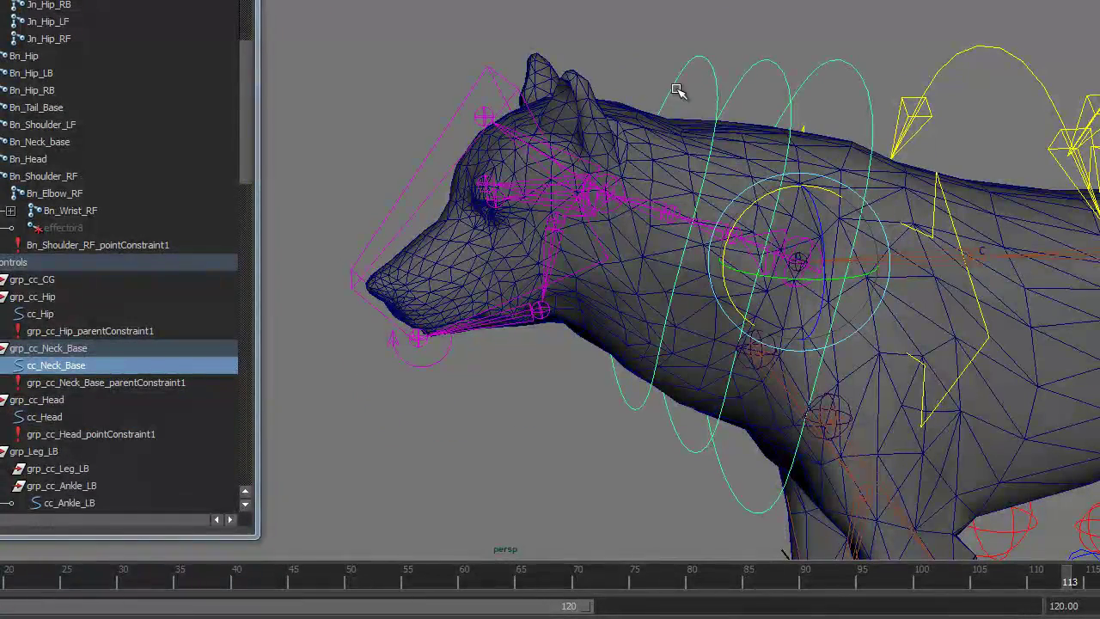
Step: Delete the point constraint from the group grp_cc_Head
{"action": "left_click_drag", "start_coordinate": [621, 207], "coordinate": [567, 207], "text": "alt"}
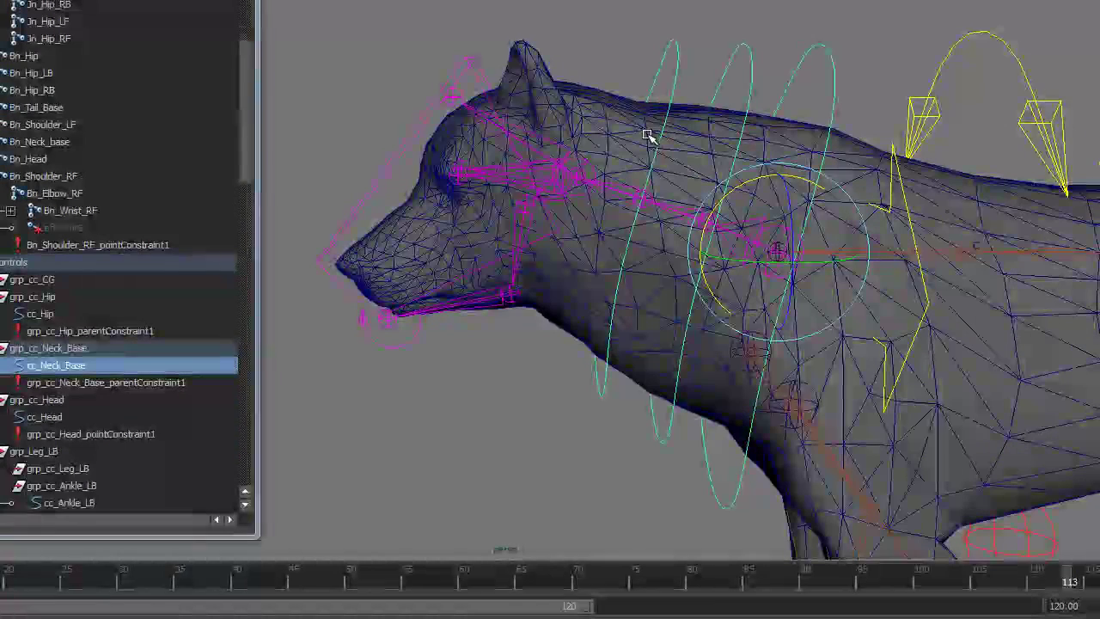
{"action": "left_click", "coordinate": [72, 418]}
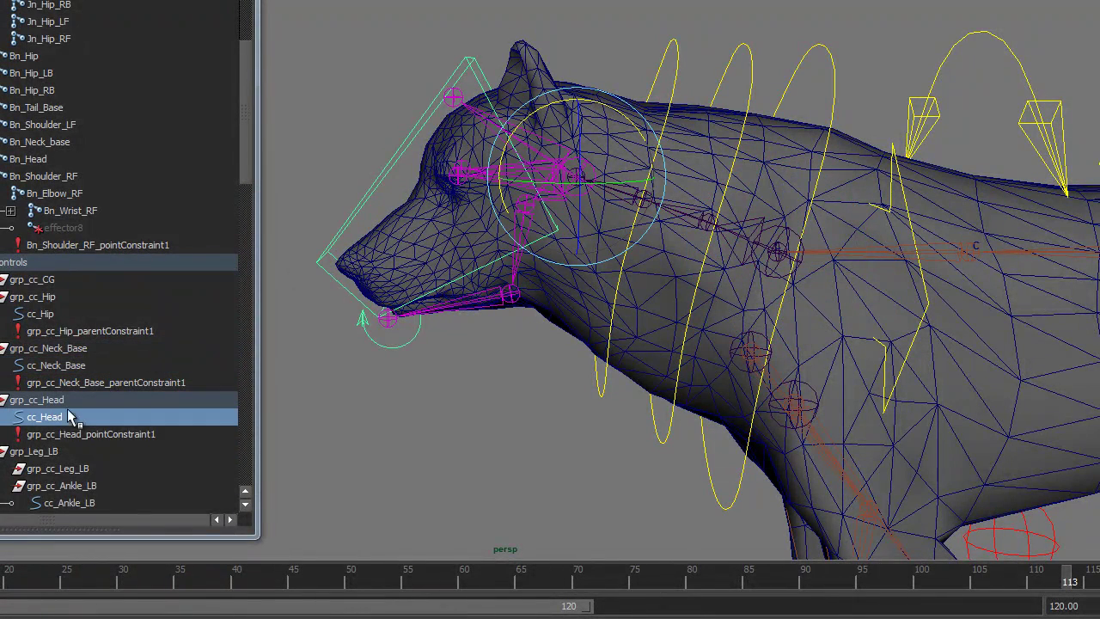
{"action": "left_click", "coordinate": [4, 418]}
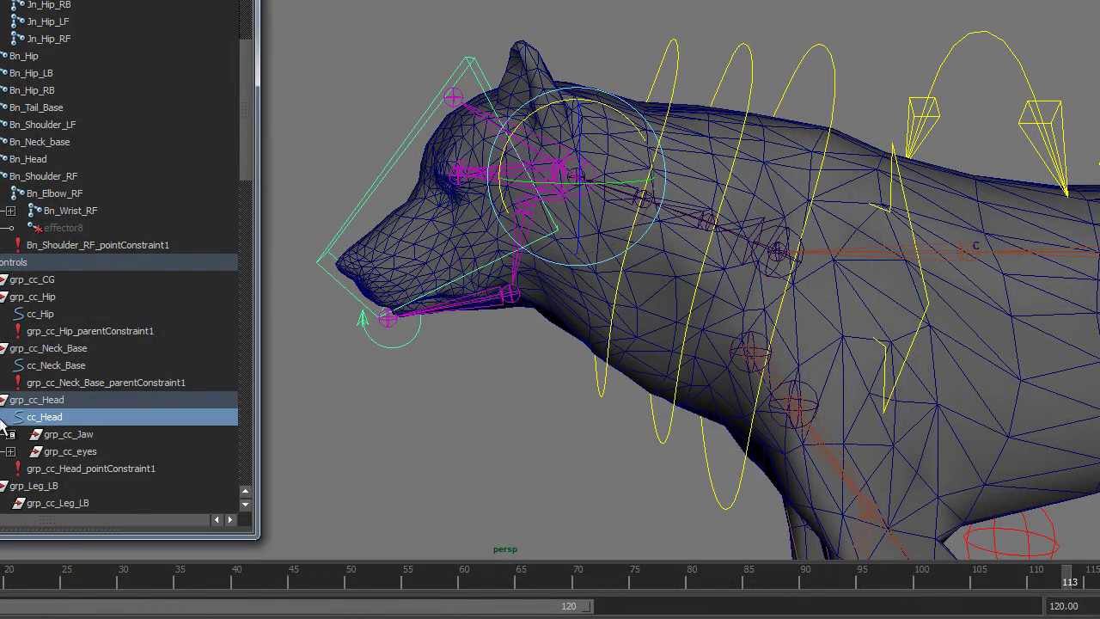
{"action": "left_click", "coordinate": [82, 470]}
{"action": "key", "text": "Delete"}
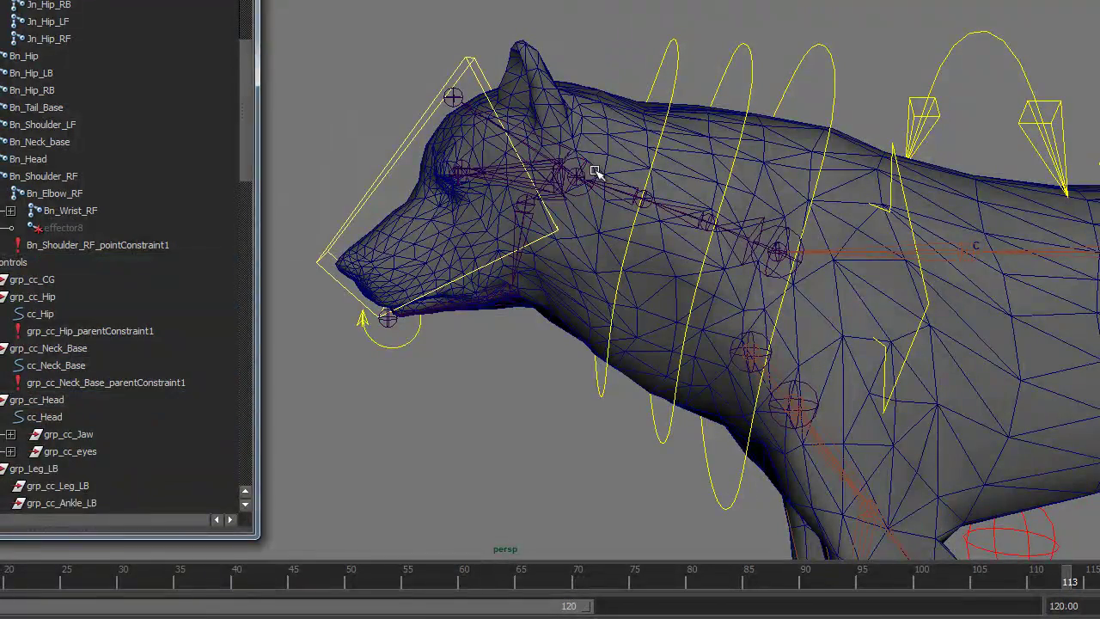
Step: Point constrain the group grp_cc_Head to the neck tip joint Bn_Neck_Tip
{"action": "left_click", "coordinate": [590, 180]}
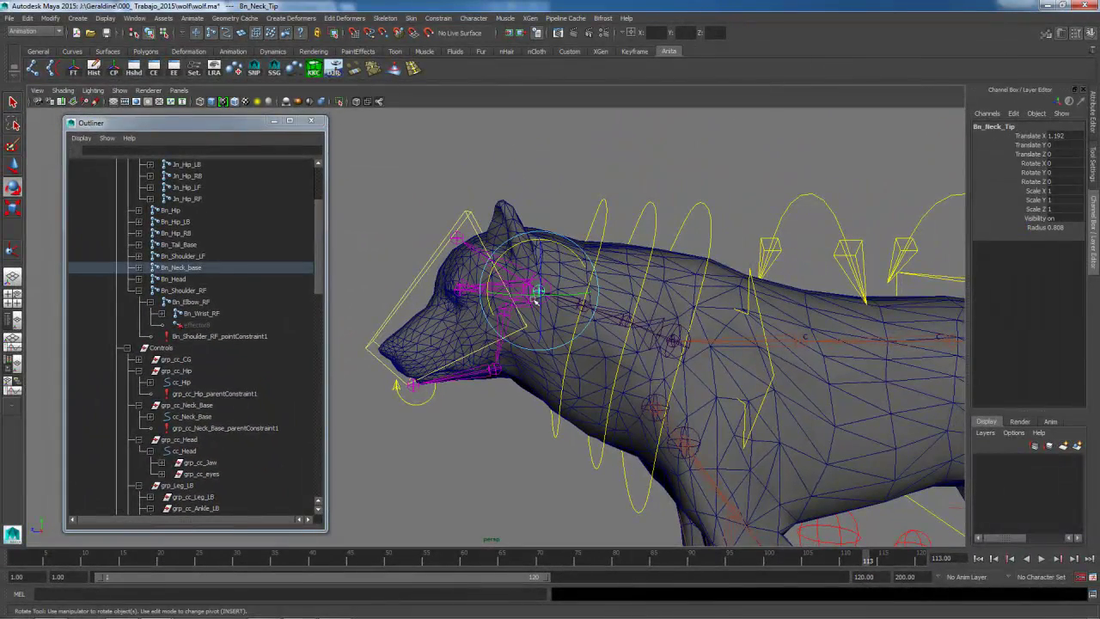
{"action": "left_click", "coordinate": [194, 443]}
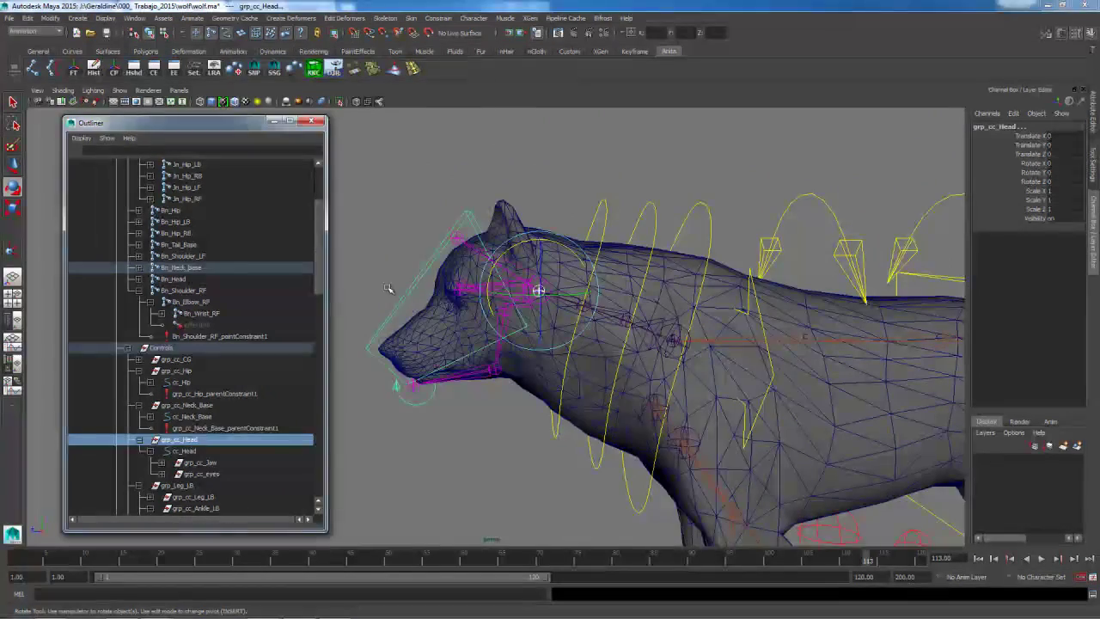
{"action": "left_click", "coordinate": [437, 19]}
{"action": "left_click", "coordinate": [440, 36]}
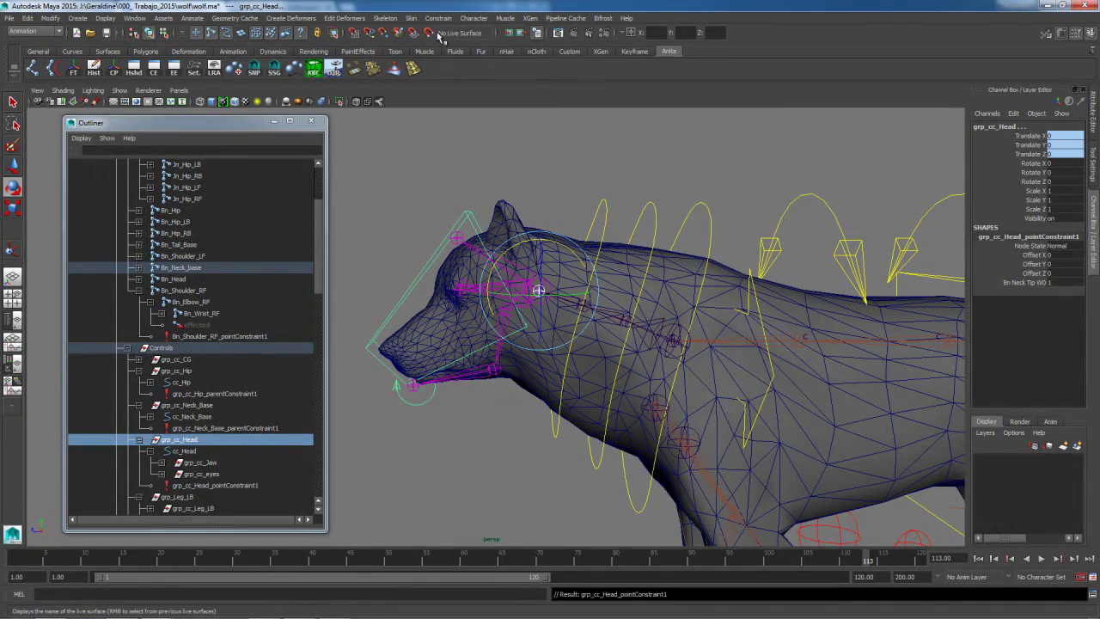
Step: Rotate the cc_Neck_Base control to test how the head control follows the neck tip, and undo the rotation
{"action": "left_click", "coordinate": [617, 211]}
{"action": "left_click_drag", "start_coordinate": [722, 212], "coordinate": [723, 214]}
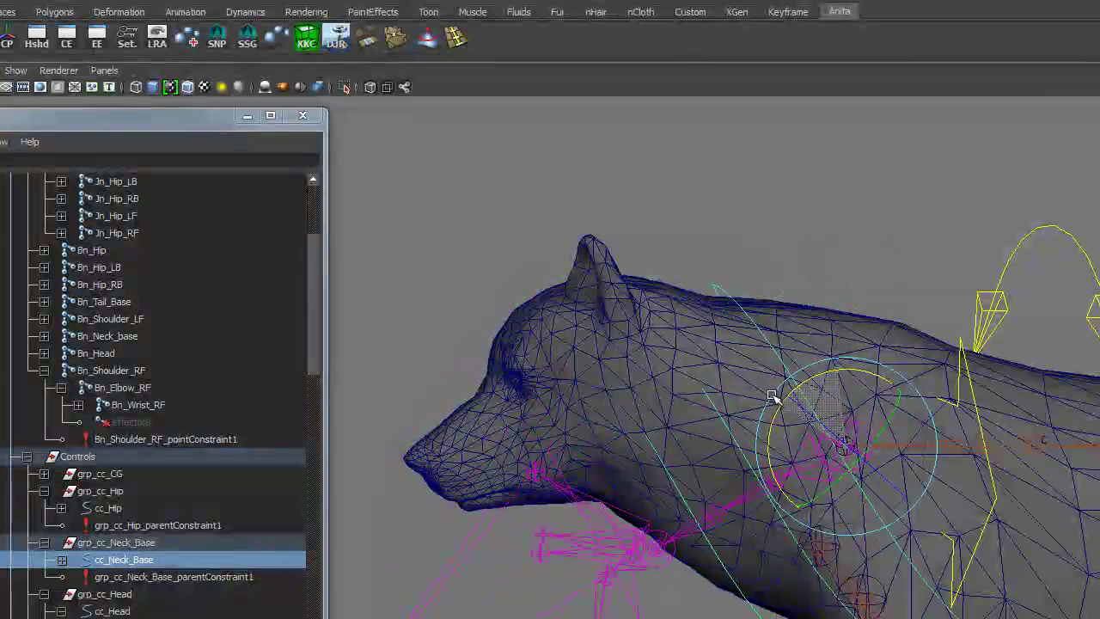
{"action": "left_click_drag", "start_coordinate": [772, 395], "coordinate": [665, 258]}
{"action": "key", "text": "ctrl+z"}
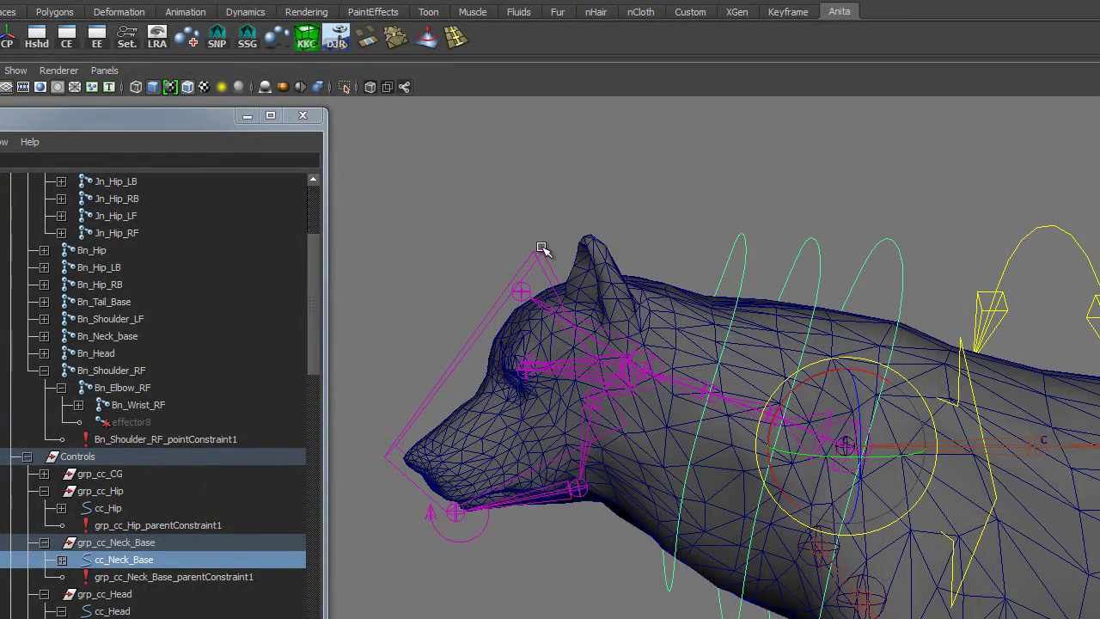
{"action": "left_click_drag", "start_coordinate": [554, 270], "coordinate": [556, 273]}
{"action": "left_click_drag", "start_coordinate": [592, 316], "coordinate": [560, 325]}
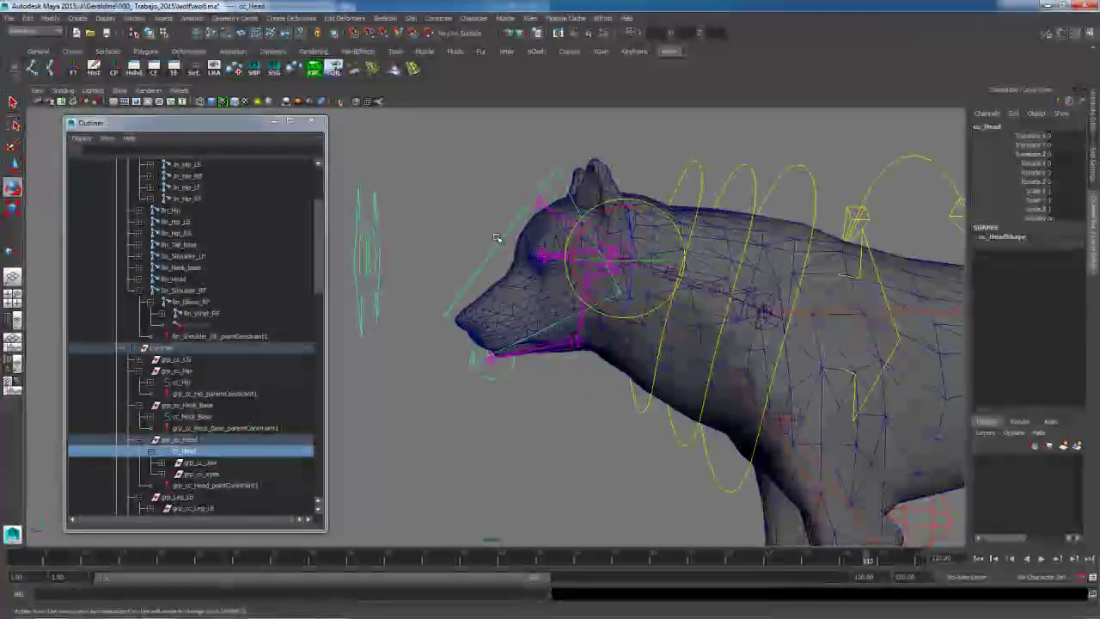
{"action": "left_click", "coordinate": [550, 416]}
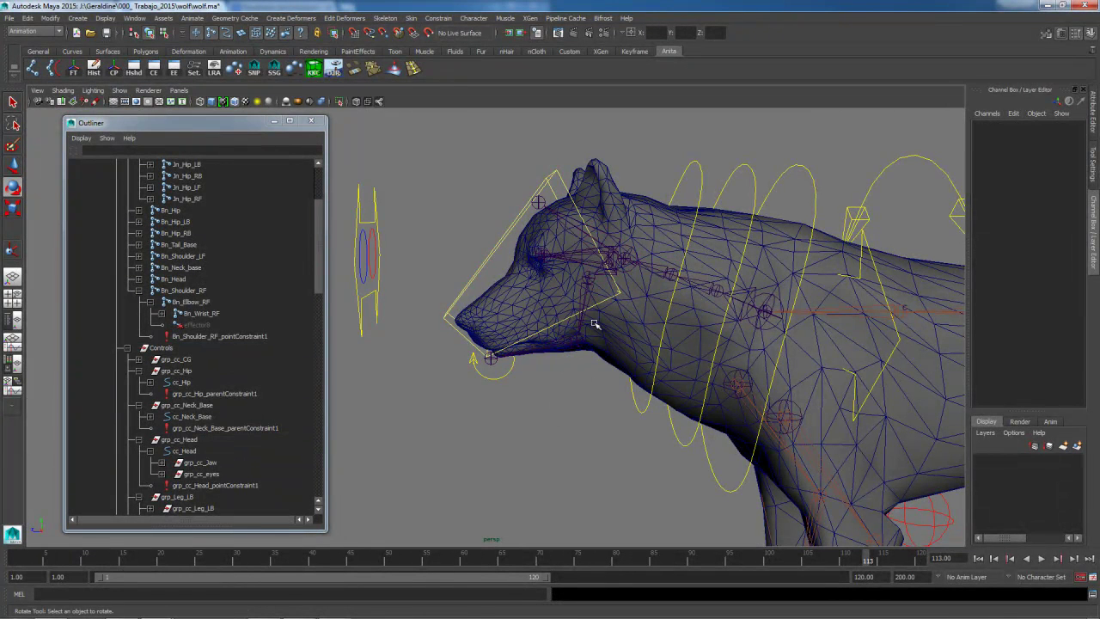
Step: Set the Scale Y of the jaw control's group grp_cc_Jaw to -1
{"action": "left_click", "coordinate": [502, 378]}
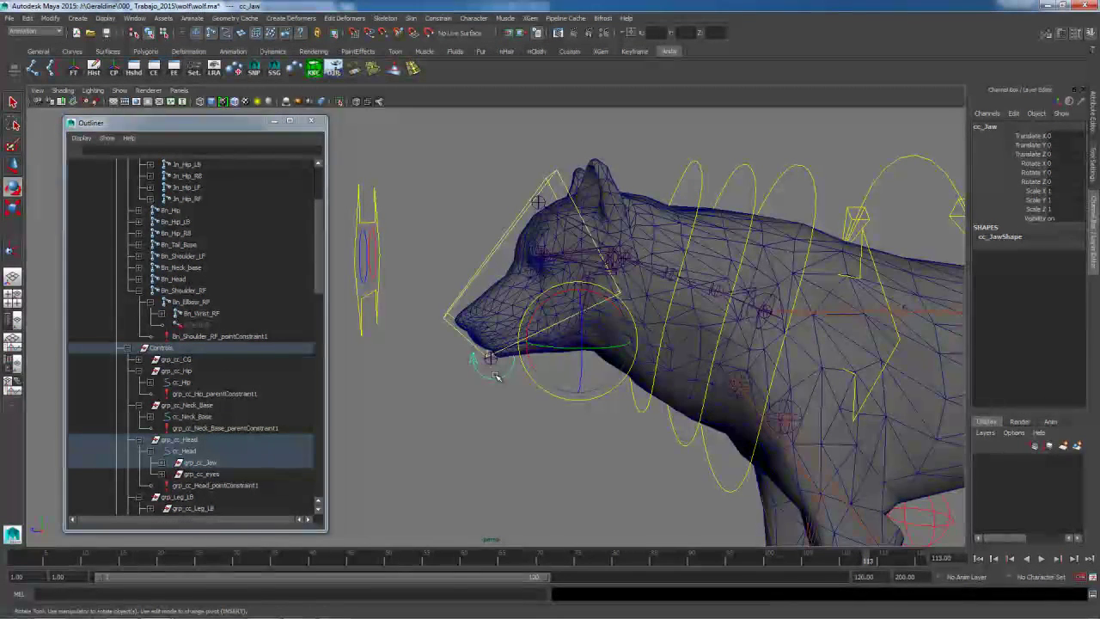
{"action": "key", "text": "Up"}
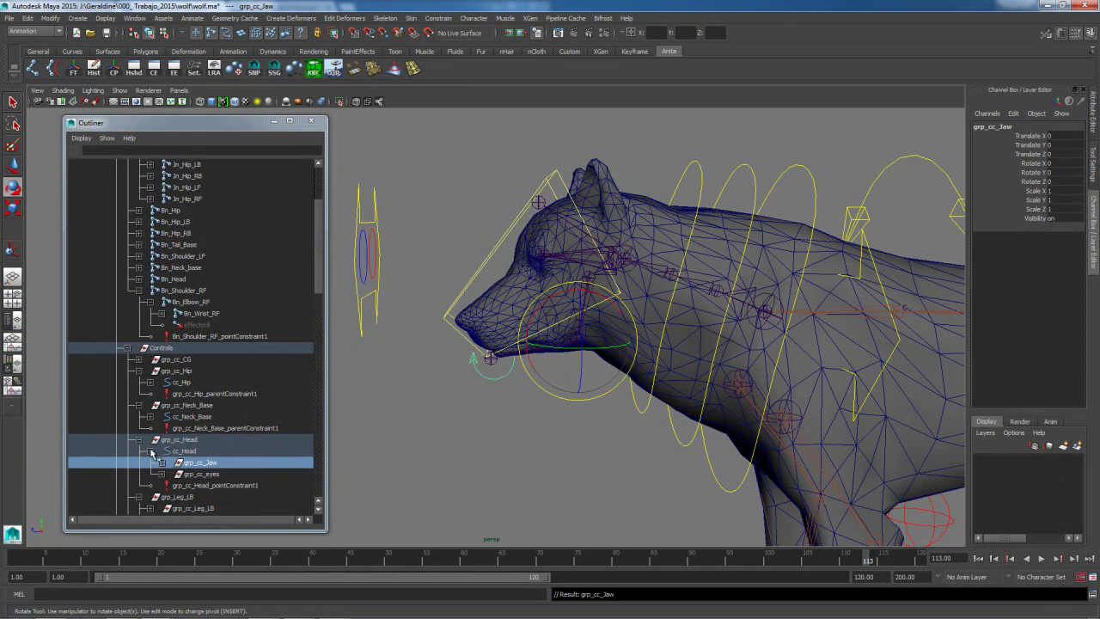
{"action": "left_click", "coordinate": [200, 464]}
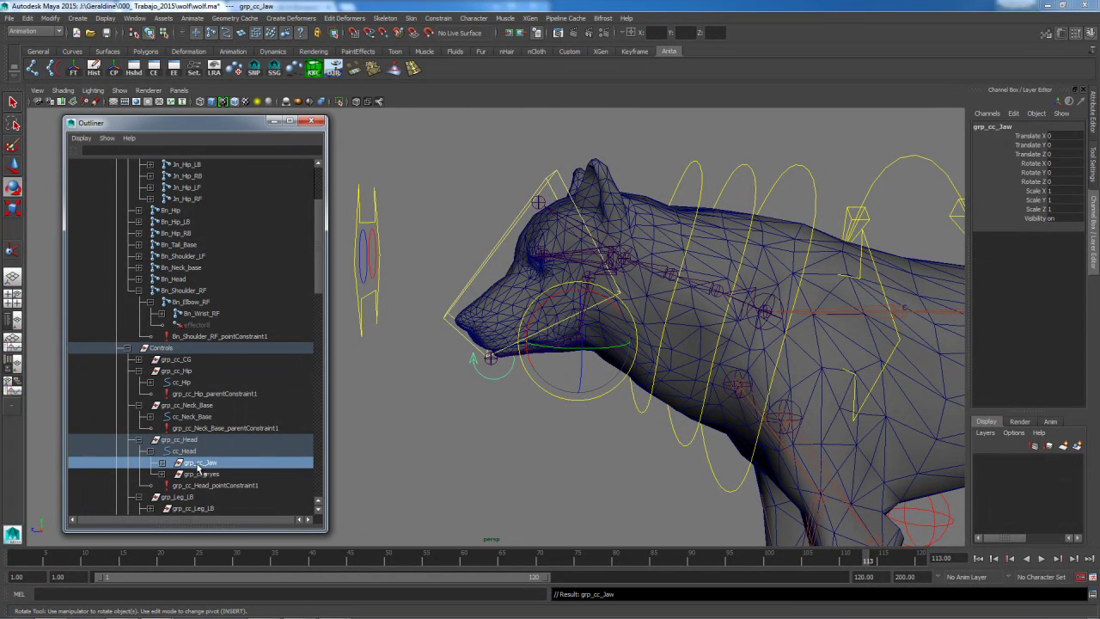
{"action": "left_click", "coordinate": [162, 463]}
{"action": "left_click", "coordinate": [209, 474]}
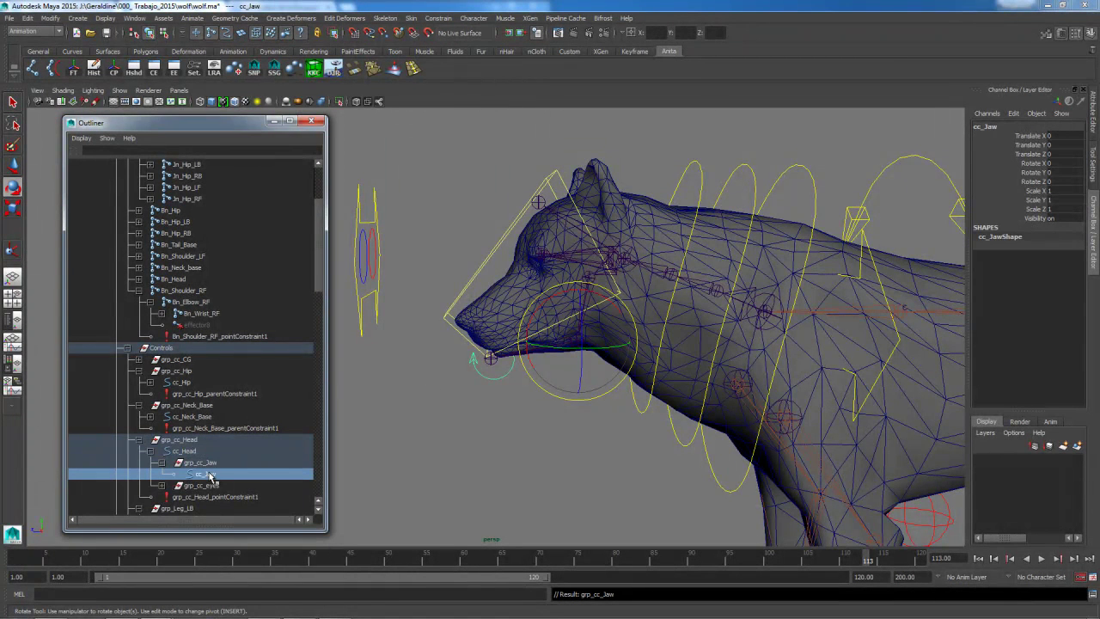
{"action": "left_click", "coordinate": [208, 464]}
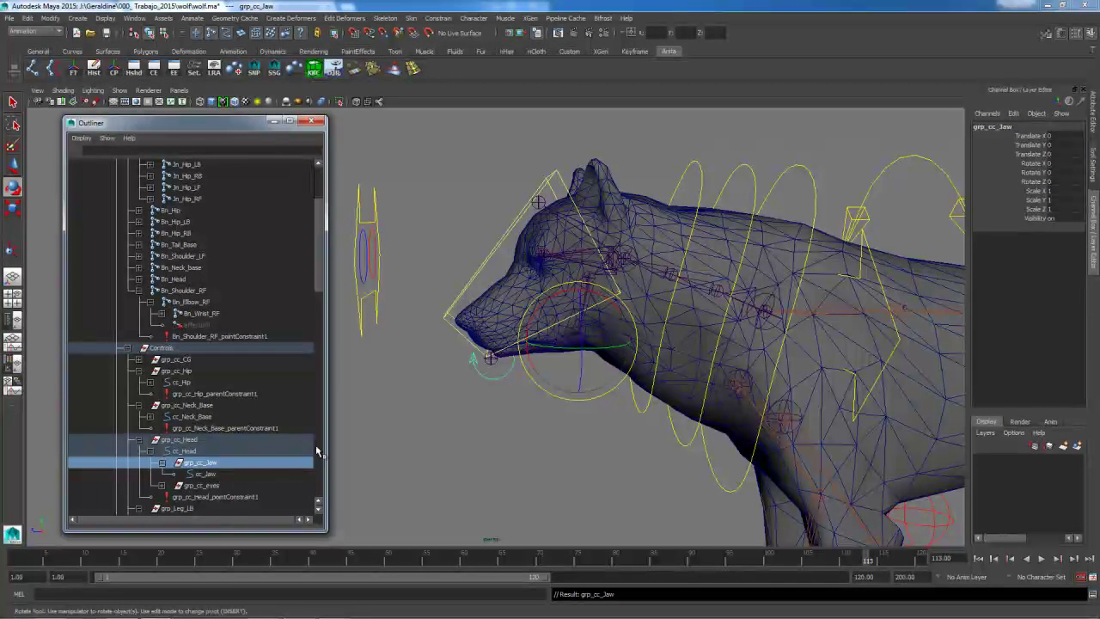
{"action": "double_click", "coordinate": [1060, 145]}
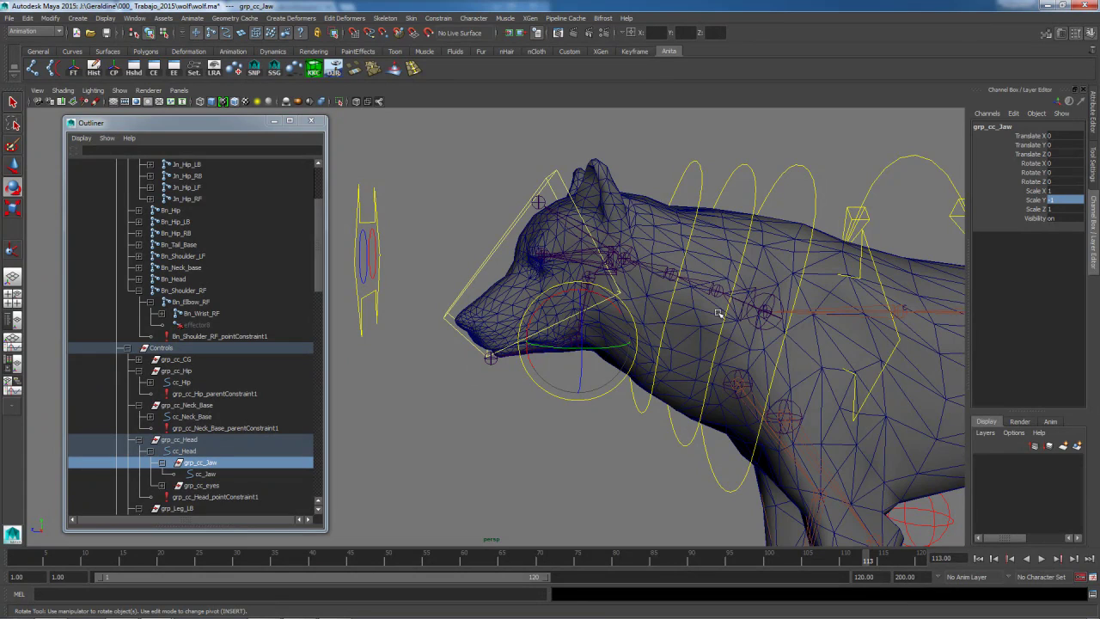
Step: Move all control vertices of the cc_Jaw curve down so it surrounds the jaw tip joint below the chin
{"action": "key", "text": "4"}
{"action": "scroll", "coordinate": [498, 325], "scroll_direction": "up", "scroll_amount": 5}
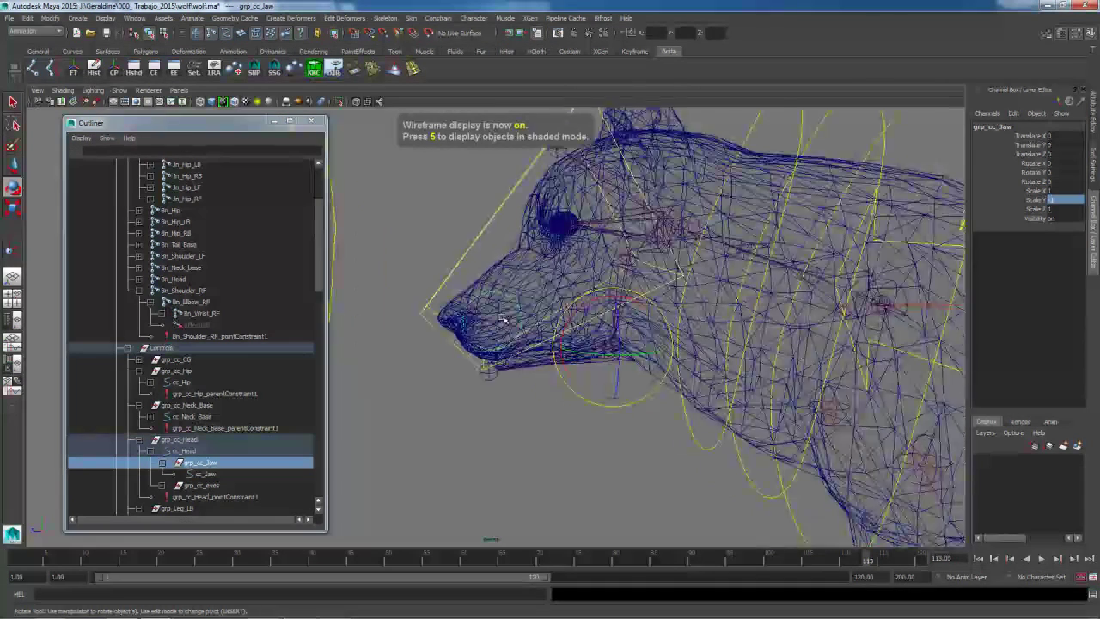
{"action": "right_click_drag", "start_coordinate": [497, 262], "coordinate": [405, 247]}
{"action": "middle_click_drag", "start_coordinate": [469, 326], "coordinate": [459, 317], "text": "alt"}
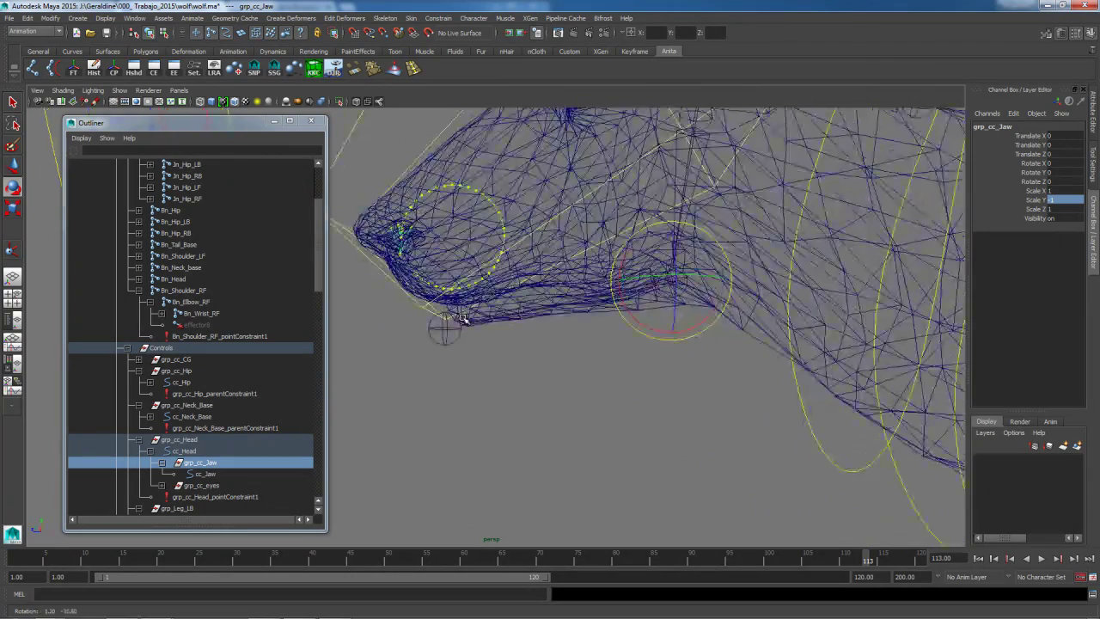
{"action": "mouse_move", "coordinate": [371, 147]}
{"action": "left_mouse_down"}
{"action": "mouse_move", "coordinate": [515, 314]}
{"action": "mouse_move", "coordinate": [532, 316]}
{"action": "left_mouse_up"}
{"action": "key", "text": "w"}
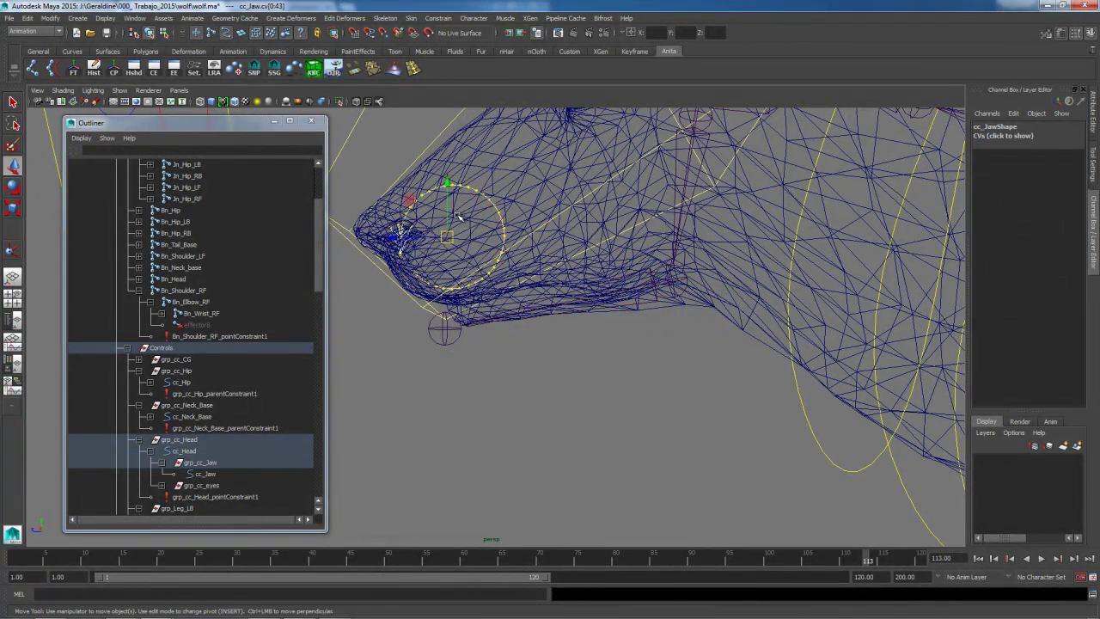
{"action": "left_click_drag", "start_coordinate": [448, 185], "coordinate": [440, 279]}
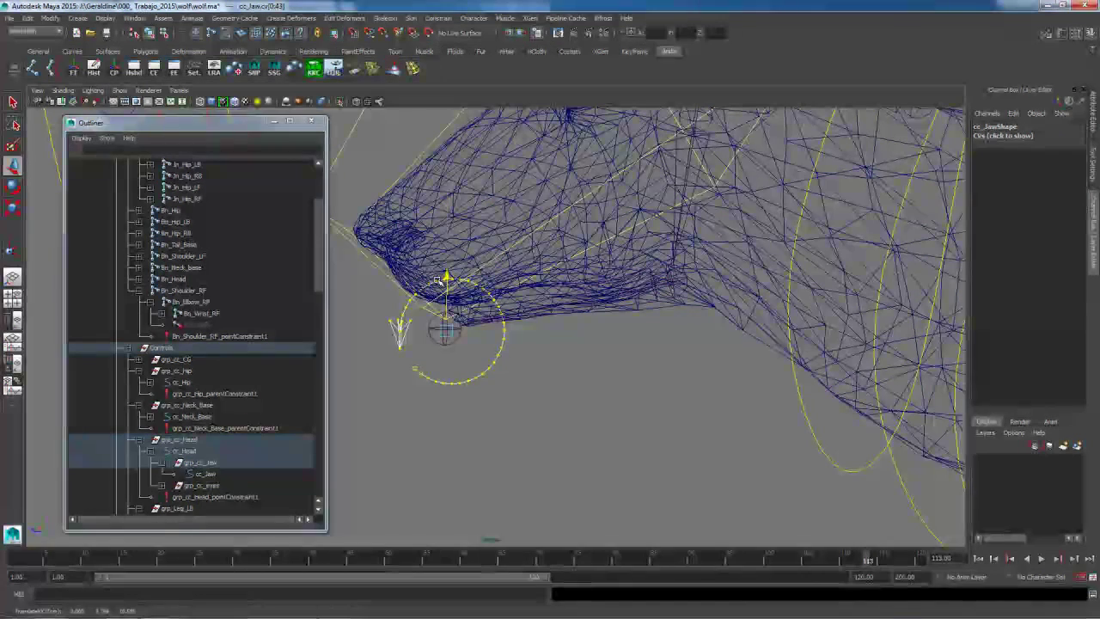
{"action": "right_click_drag", "start_coordinate": [483, 375], "coordinate": [447, 342]}
{"action": "left_click", "coordinate": [524, 367]}
{"action": "middle_click_drag", "start_coordinate": [446, 342], "coordinate": [549, 385], "text": "alt"}
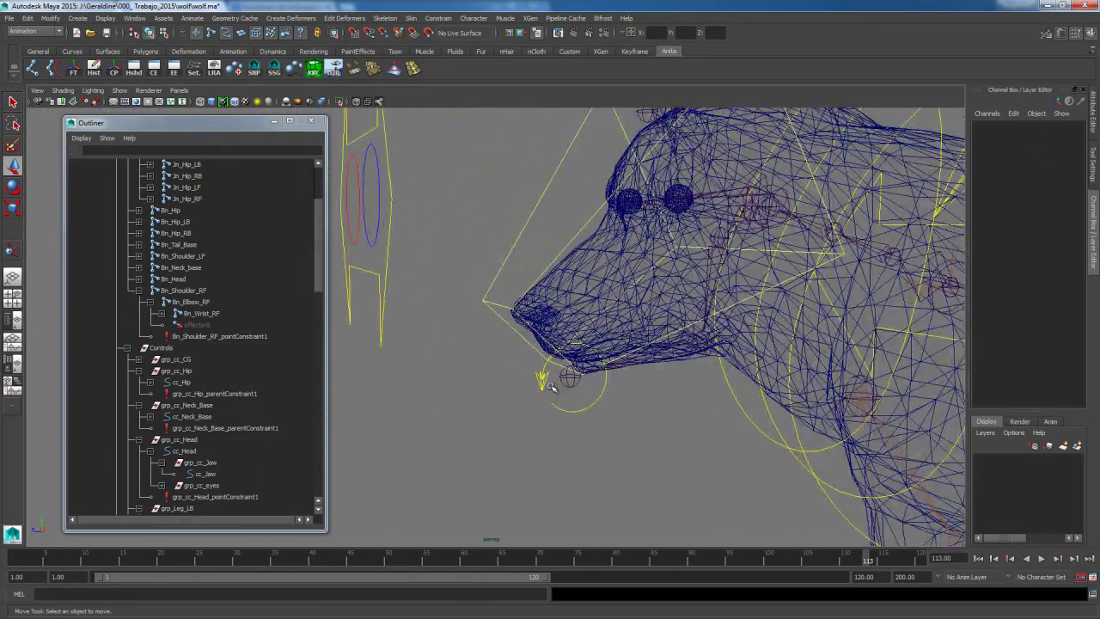
{"action": "key", "text": "5"}
{"action": "left_click_drag", "start_coordinate": [590, 315], "coordinate": [596, 372], "text": "alt"}
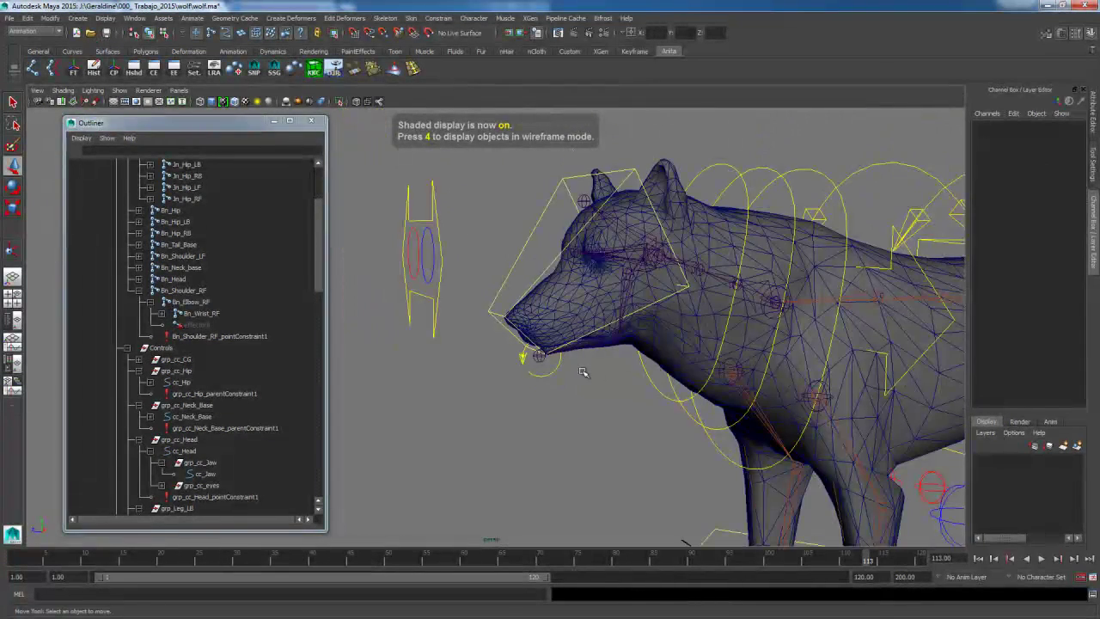
Step: Open the Connection Editor with the cc_Jaw control as the output and load the jaw joint Bn_Jaw_01 as the input
{"action": "left_click", "coordinate": [557, 368]}
{"action": "left_click_drag", "start_coordinate": [615, 411], "coordinate": [592, 408], "text": "alt"}
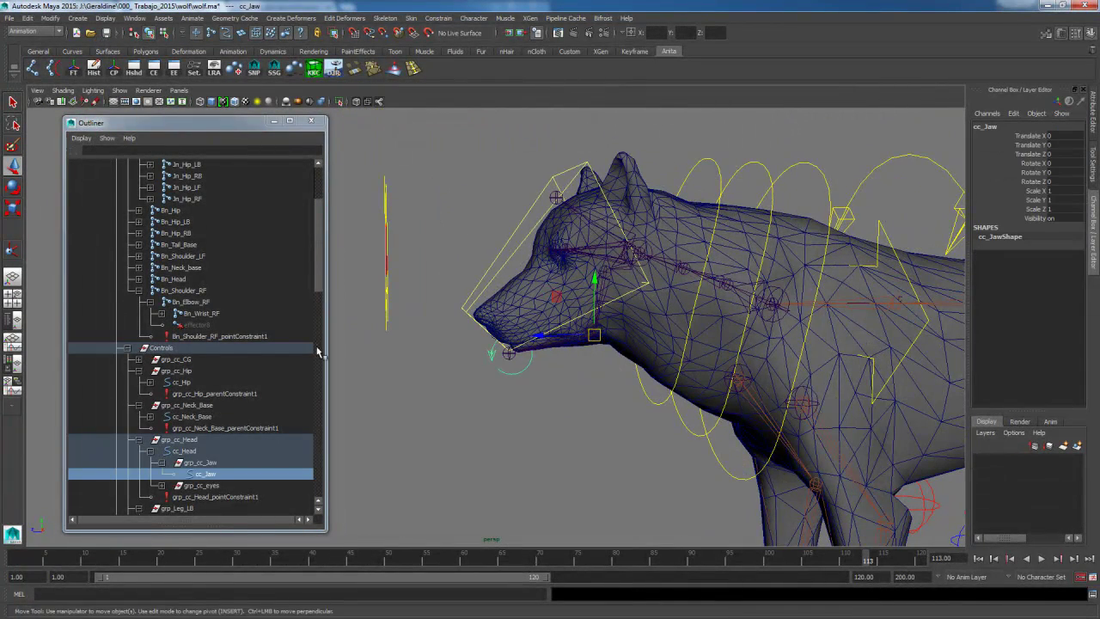
{"action": "left_click", "coordinate": [134, 18]}
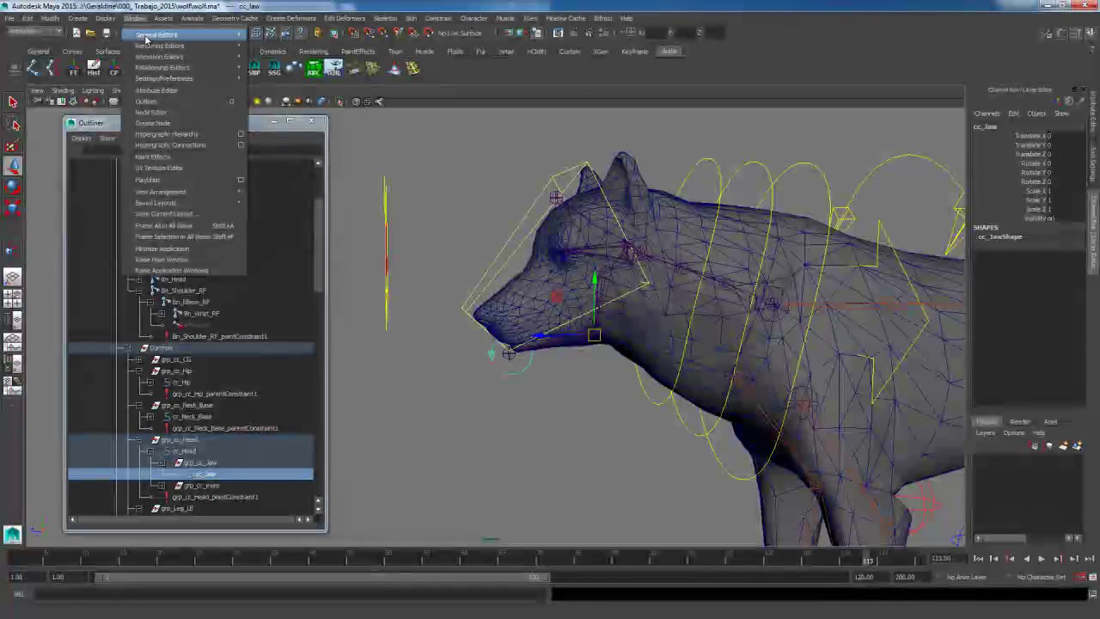
{"action": "mouse_move", "coordinate": [146, 36]}
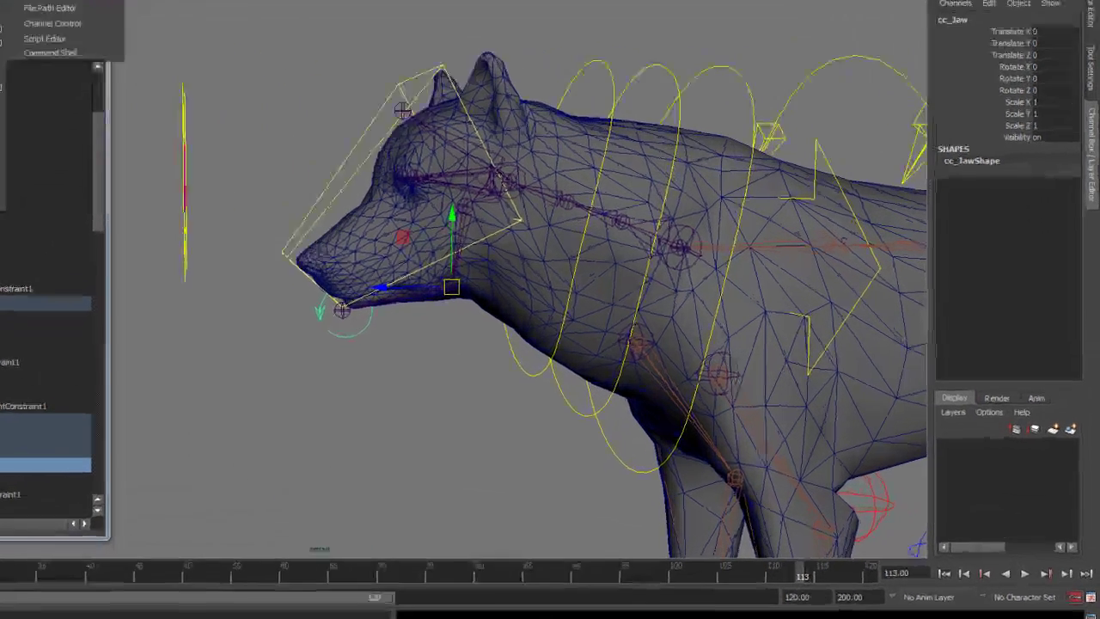
{"action": "left_click", "coordinate": [284, 41]}
{"action": "left_click_drag", "start_coordinate": [207, 13], "coordinate": [659, 12]}
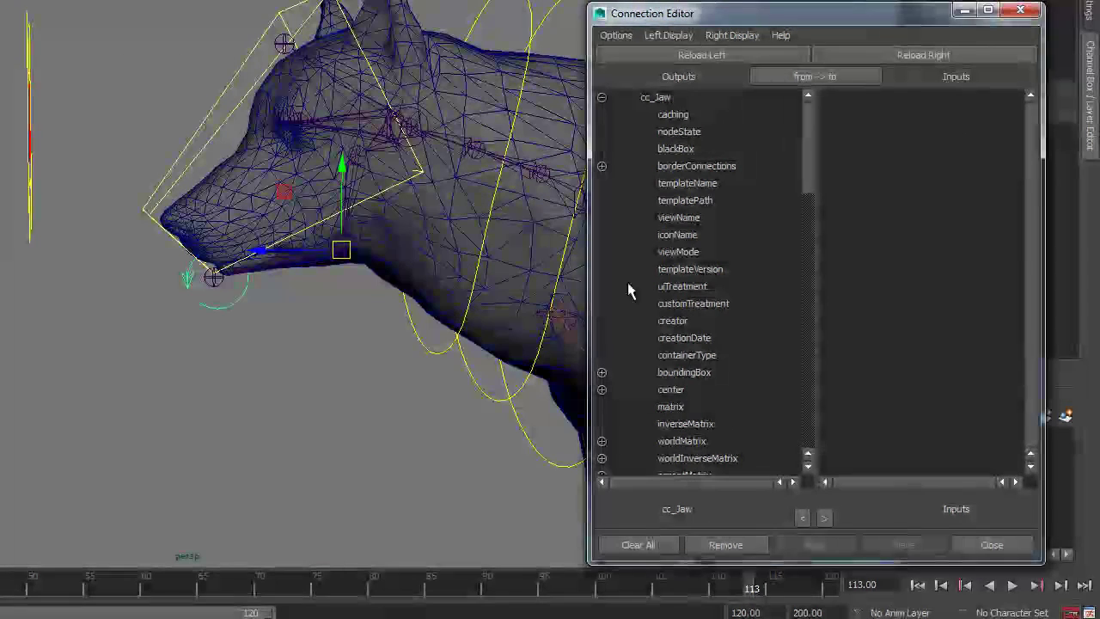
{"action": "left_click", "coordinate": [297, 264]}
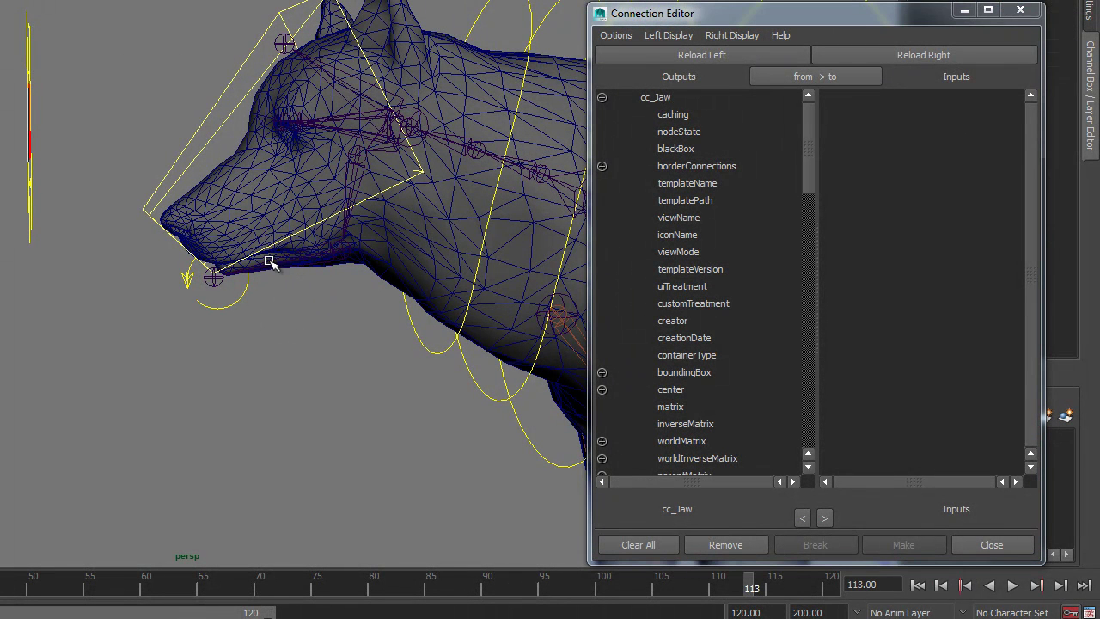
{"action": "left_click", "coordinate": [270, 262]}
{"action": "left_click", "coordinate": [924, 55]}
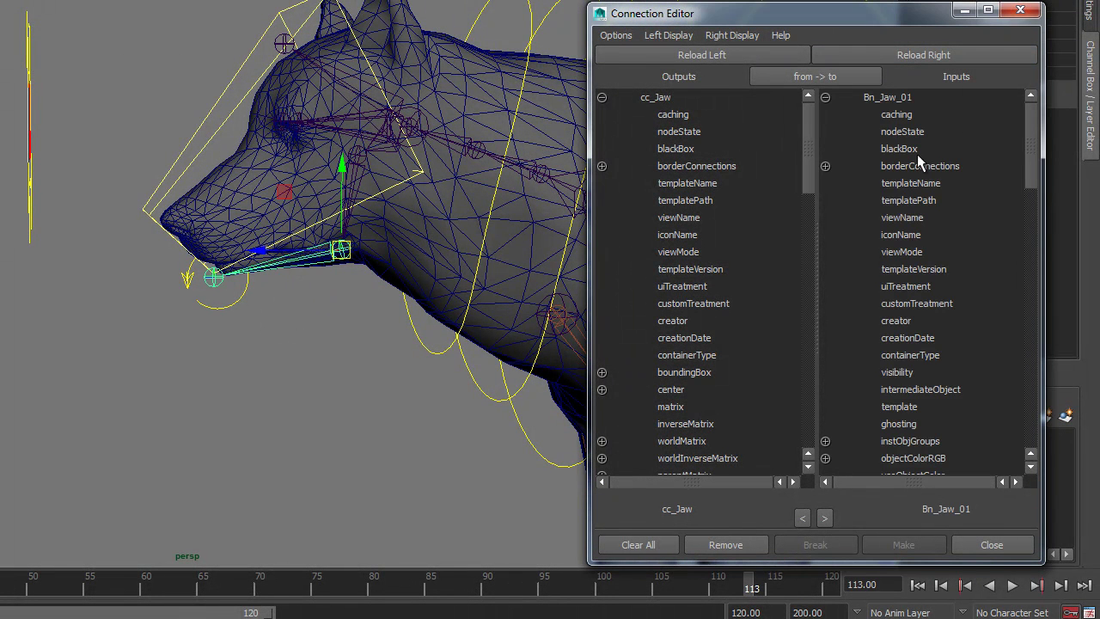
Step: Expand the rotate attributes of both cc_Jaw and Bn_Jaw_01 in the Connection Editor
{"action": "scroll", "coordinate": [681, 335], "scroll_direction": "down", "scroll_amount": 15}
{"action": "scroll", "coordinate": [682, 336], "scroll_direction": "up", "scroll_amount": 4}
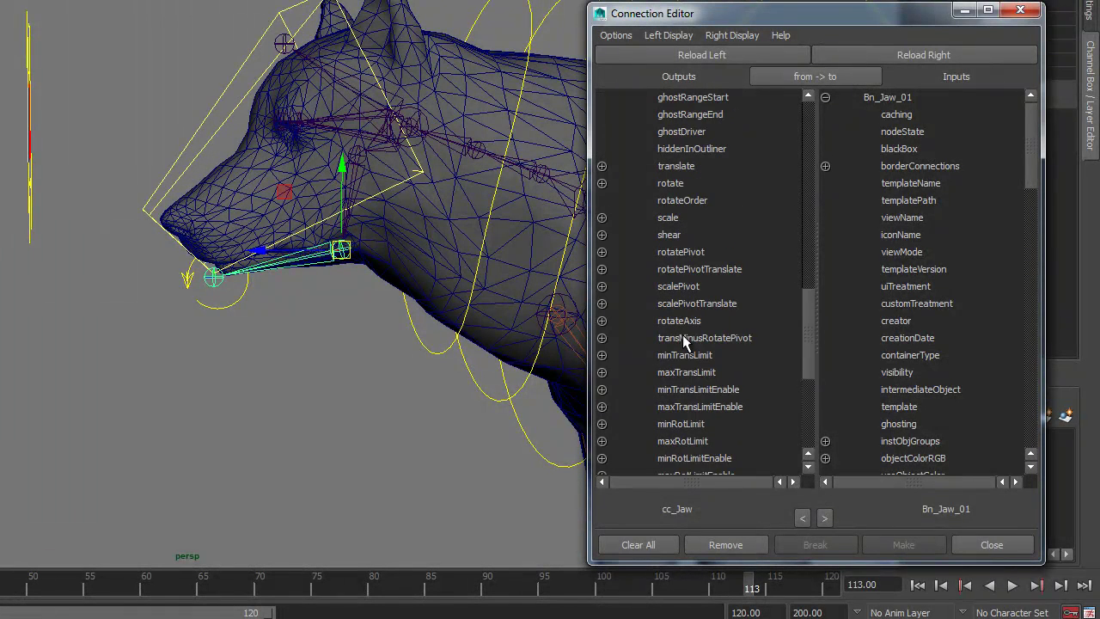
{"action": "left_click", "coordinate": [602, 183]}
{"action": "scroll", "coordinate": [926, 343], "scroll_direction": "down", "scroll_amount": 20}
{"action": "scroll", "coordinate": [928, 393], "scroll_direction": "up", "scroll_amount": 10}
{"action": "left_click", "coordinate": [825, 252]}
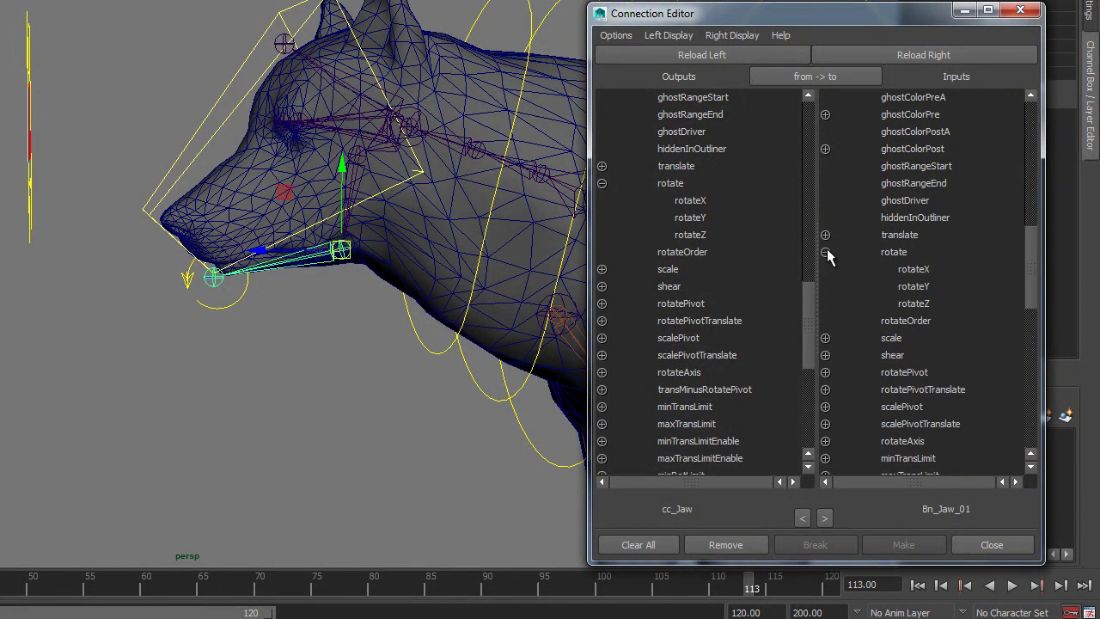
Step: Compare the rotation axes of the jaw joint and control, connect cc_Jaw rotateX to Bn_Jaw_01 rotateZ, and test it by rotating the control
{"action": "key", "text": "e"}
{"action": "left_click_drag", "start_coordinate": [265, 315], "coordinate": [280, 338], "text": "alt"}
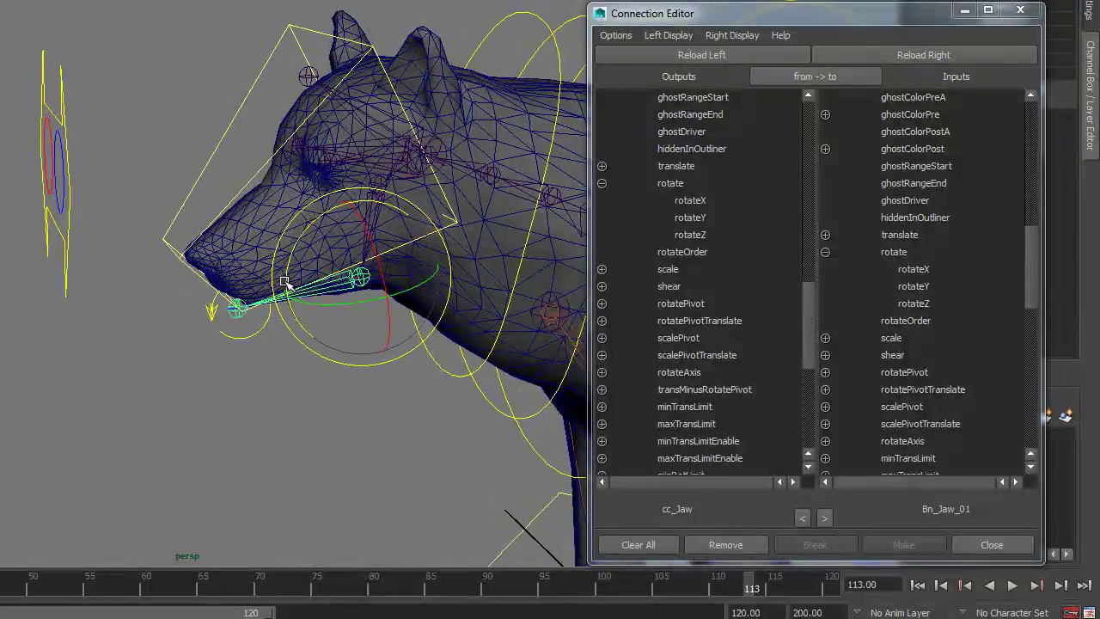
{"action": "left_click", "coordinate": [245, 335]}
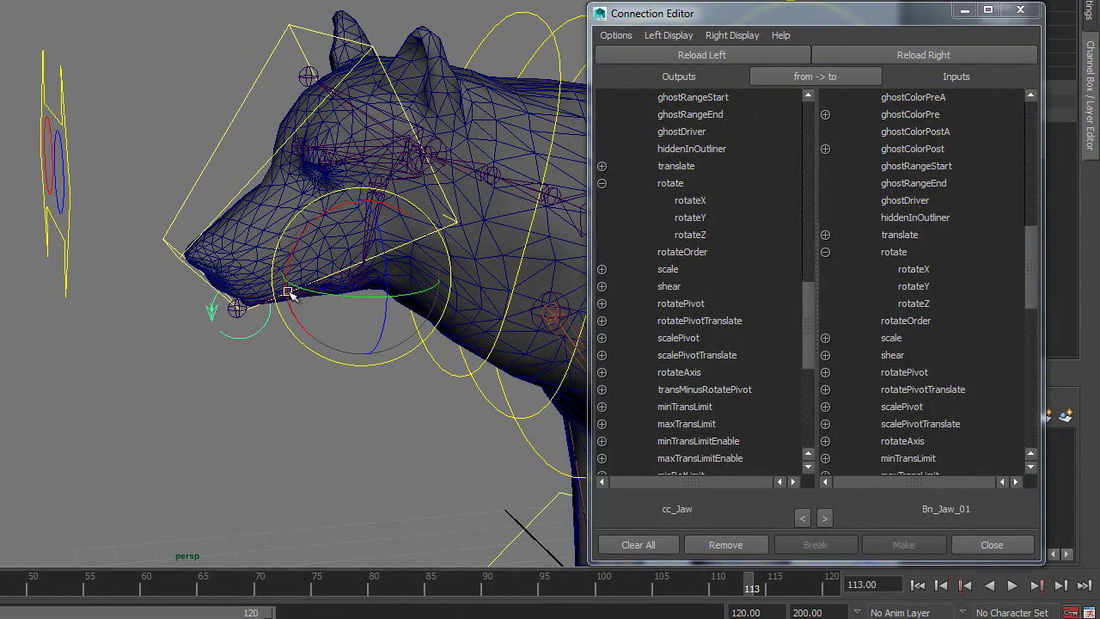
{"action": "mouse_move", "coordinate": [266, 388]}
{"action": "left_mouse_down", "text": "alt"}
{"action": "mouse_move", "coordinate": [415, 407]}
{"action": "mouse_move", "coordinate": [349, 388]}
{"action": "mouse_move", "coordinate": [277, 395]}
{"action": "left_mouse_up", "text": "alt"}
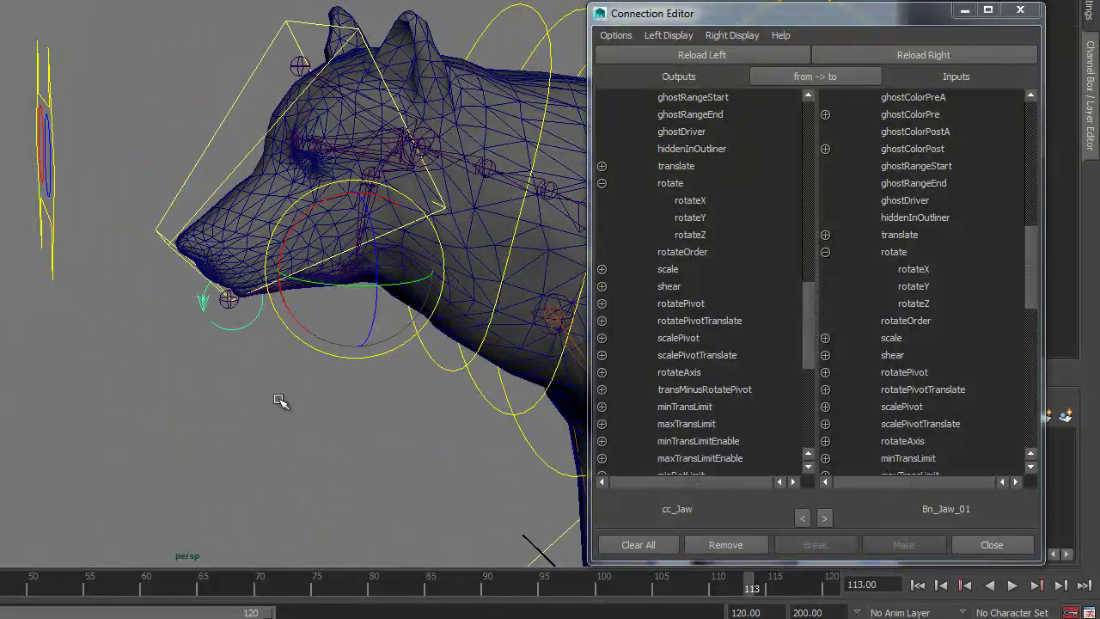
{"action": "left_click", "coordinate": [351, 270]}
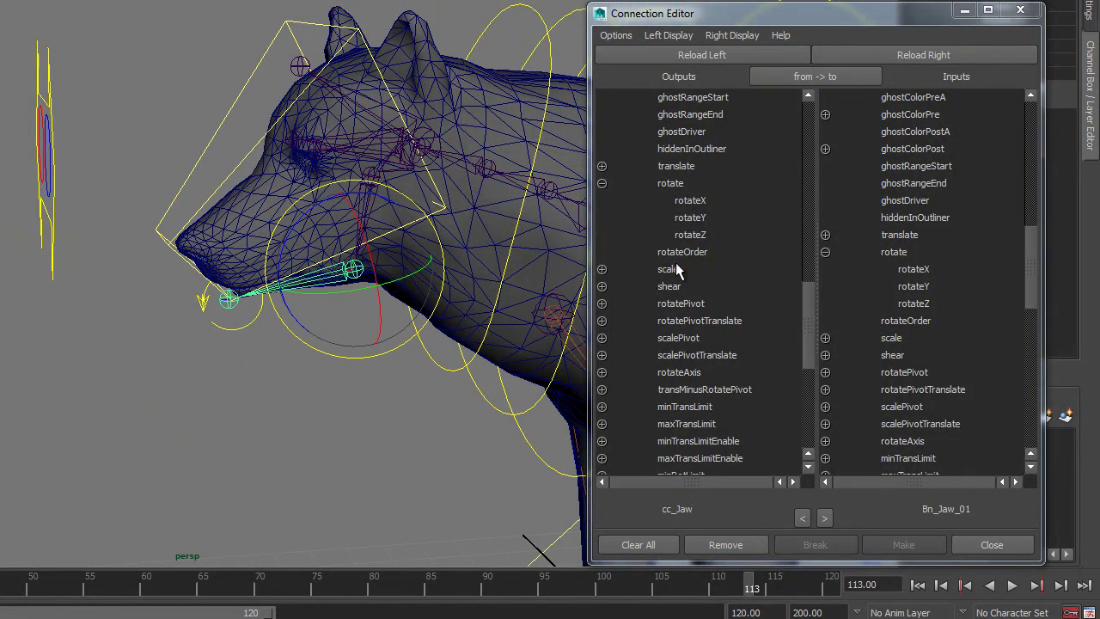
{"action": "left_click", "coordinate": [701, 199]}
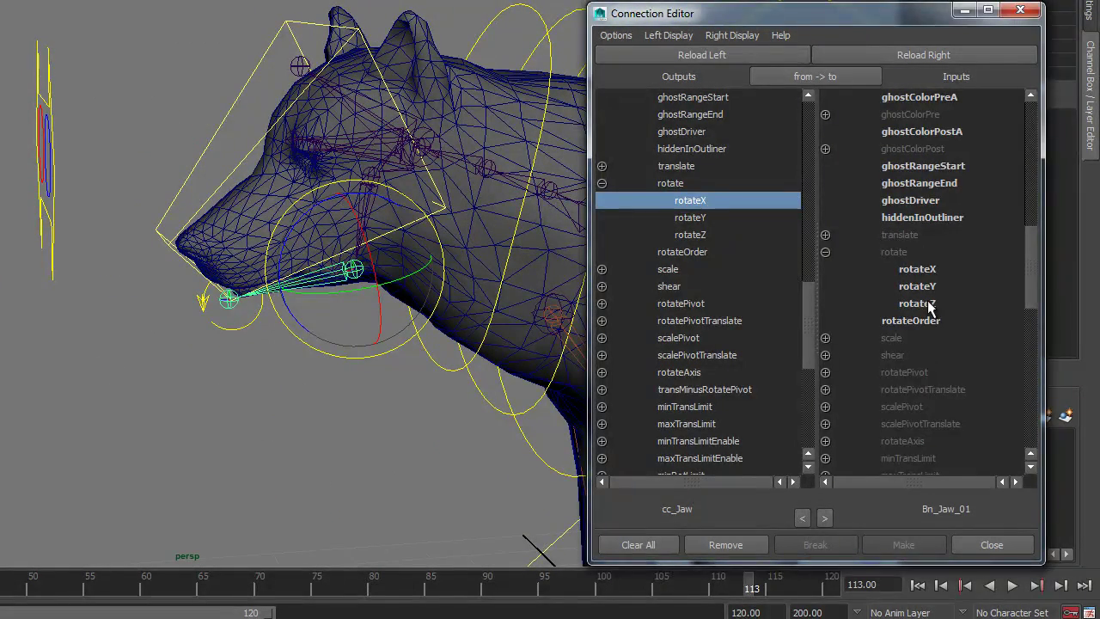
{"action": "left_click", "coordinate": [917, 303]}
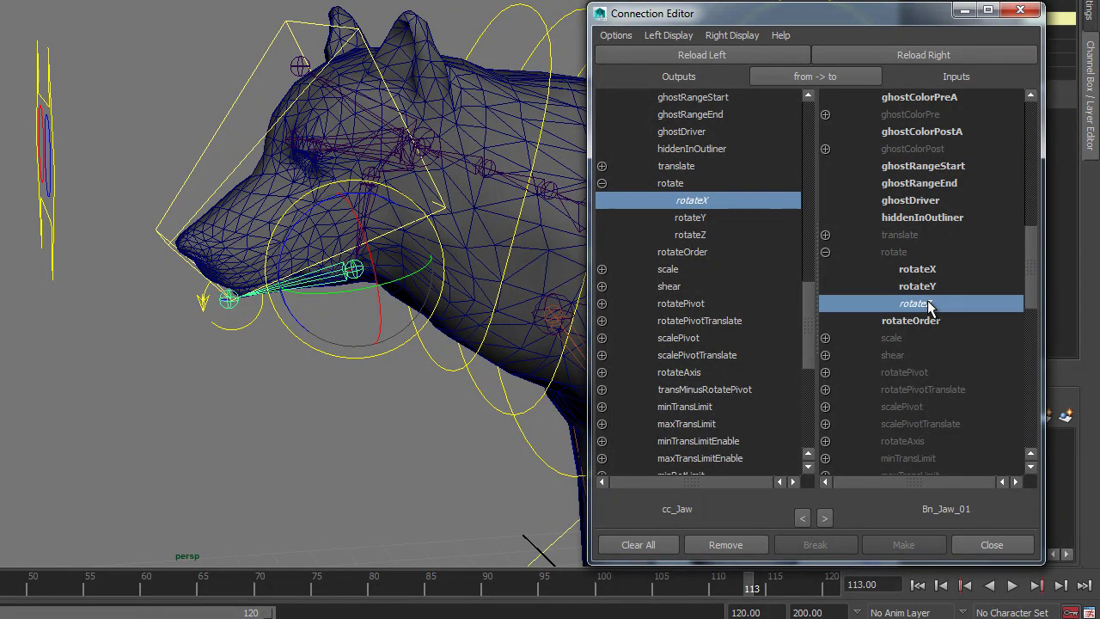
{"action": "left_click", "coordinate": [241, 327]}
{"action": "left_click_drag", "start_coordinate": [293, 220], "coordinate": [301, 240]}
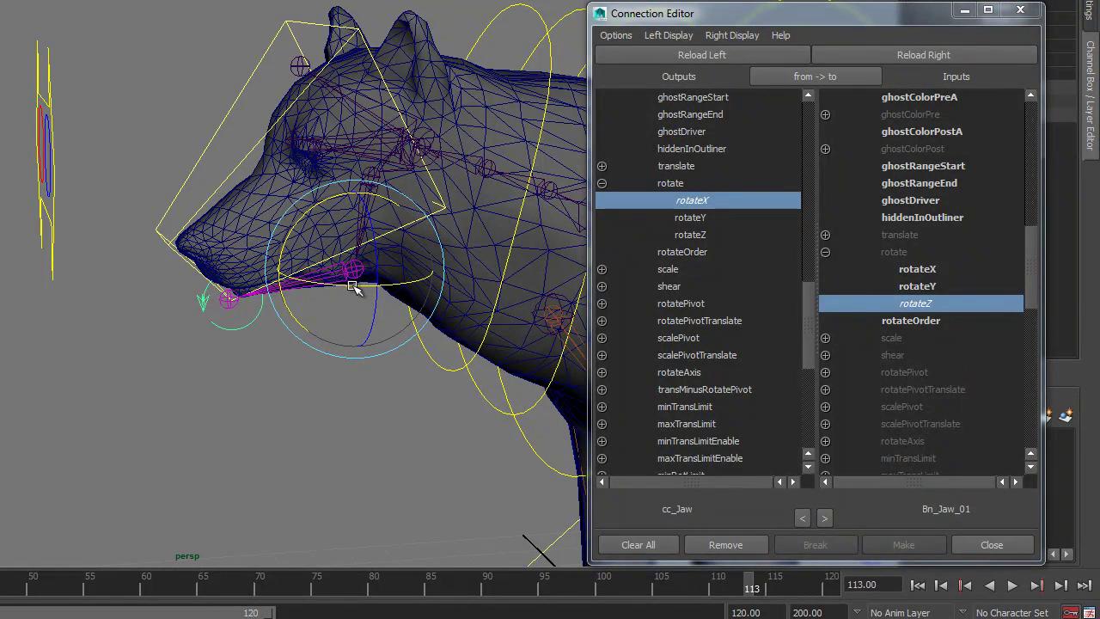
Step: Connect cc_Jaw rotateY to Bn_Jaw_01 rotateY, test it by rotating the jaw control around Y, and undo the rotation
{"action": "left_click", "coordinate": [270, 379]}
{"action": "left_click", "coordinate": [359, 266]}
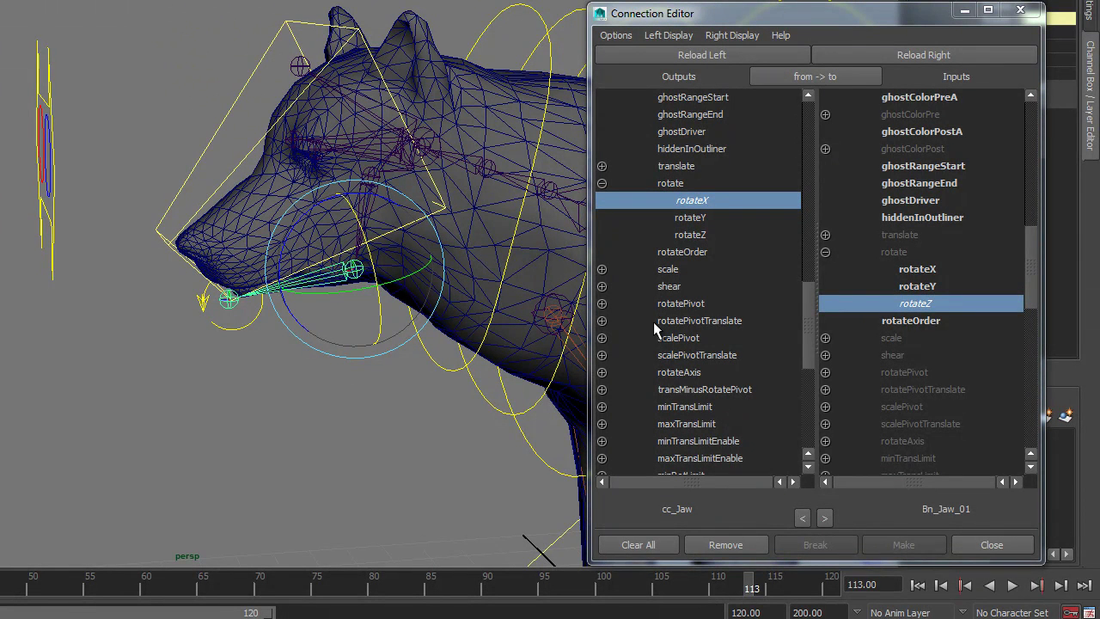
{"action": "left_click", "coordinate": [696, 218]}
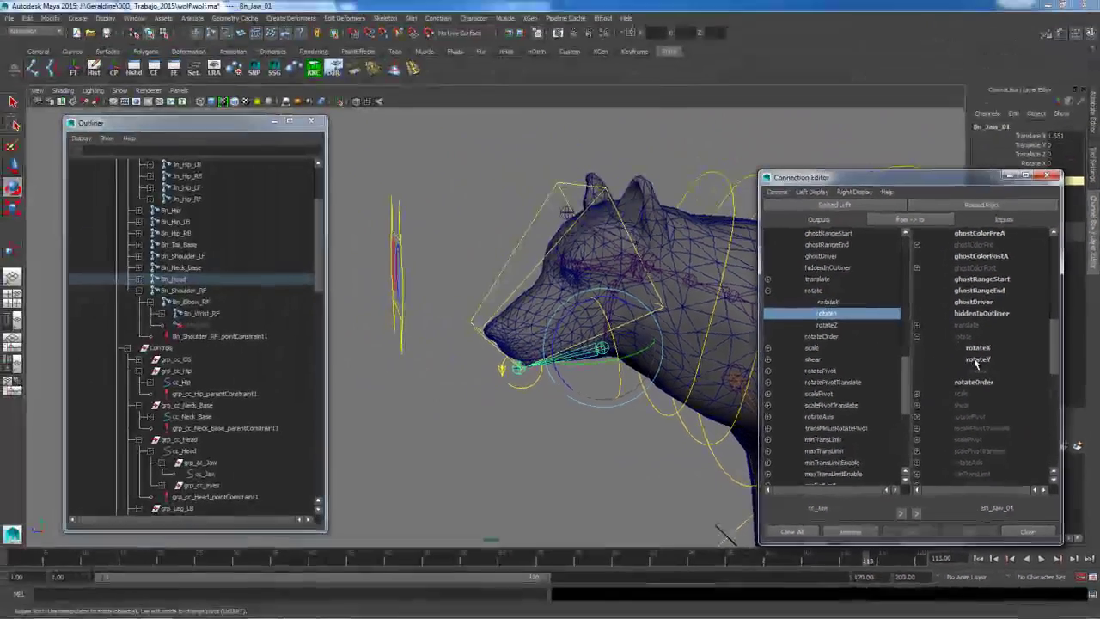
{"action": "left_click", "coordinate": [913, 287]}
{"action": "left_click", "coordinate": [526, 388]}
{"action": "left_click_drag", "start_coordinate": [586, 355], "coordinate": [573, 380]}
{"action": "key", "text": "ctrl+z"}
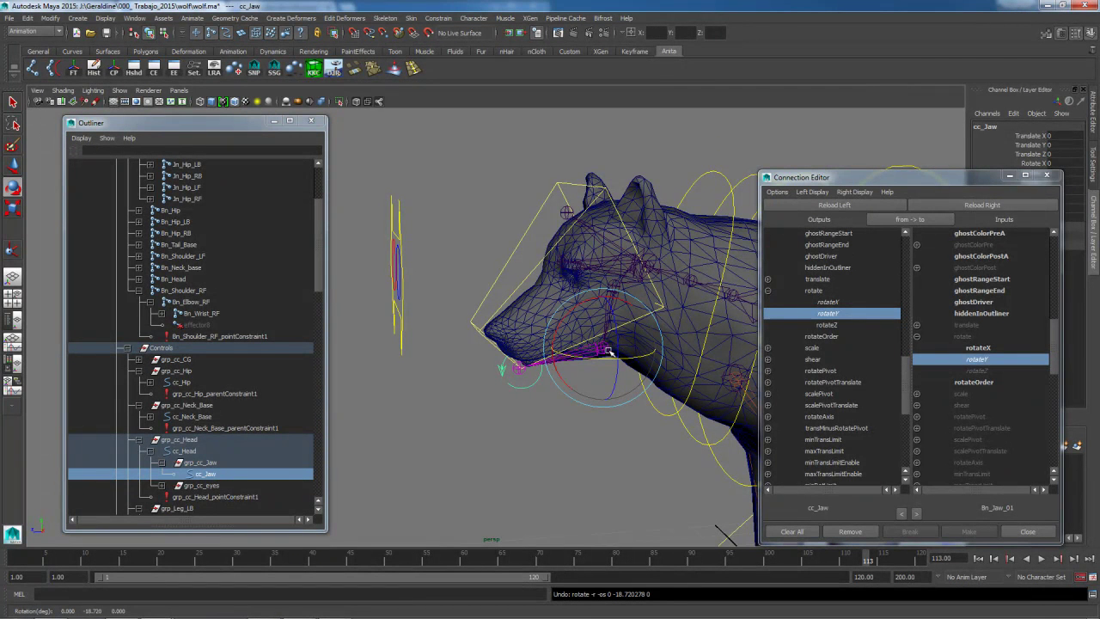
Step: Recheck the axes of the jaw control and joint, and connect cc_Jaw rotateZ to Bn_Jaw_01 rotateX
{"action": "left_click_drag", "start_coordinate": [908, 180], "coordinate": [862, 269]}
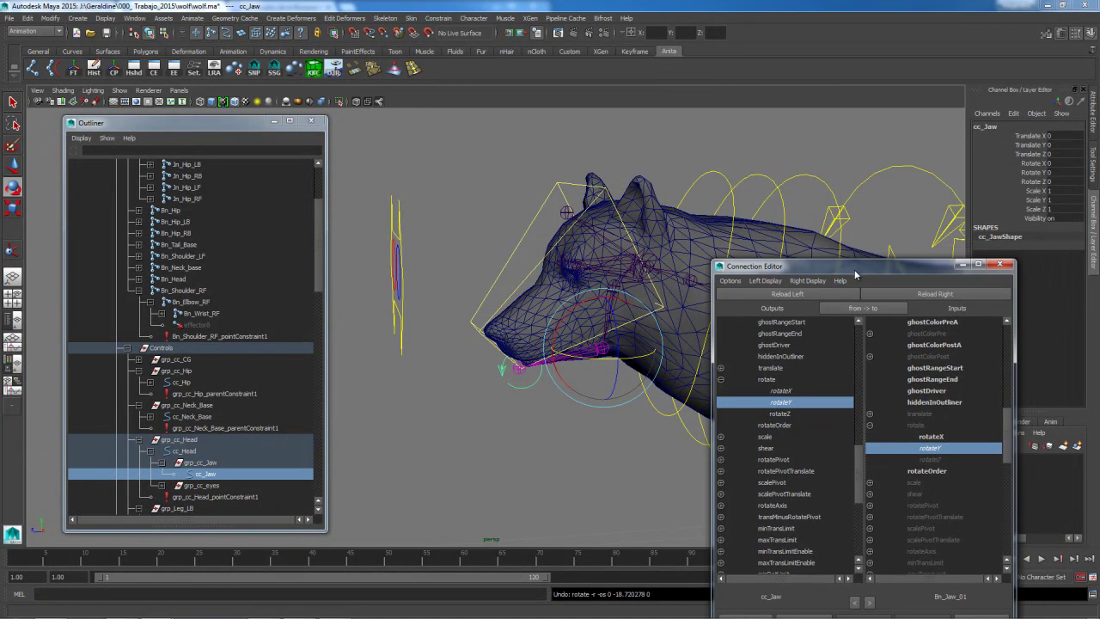
{"action": "left_click", "coordinate": [198, 463]}
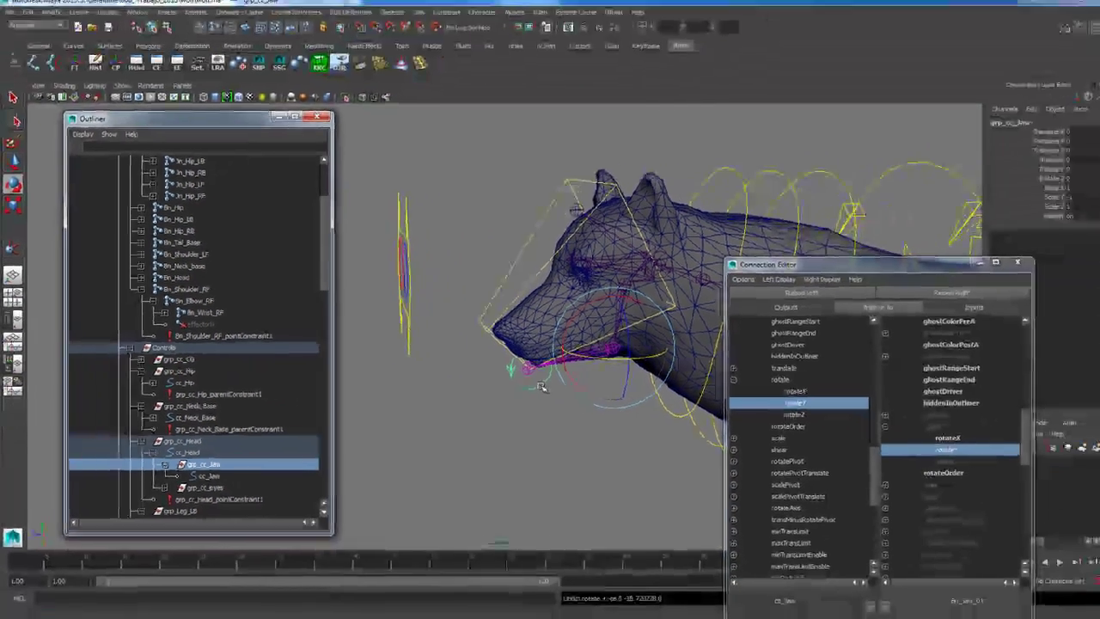
{"action": "left_click", "coordinate": [794, 398]}
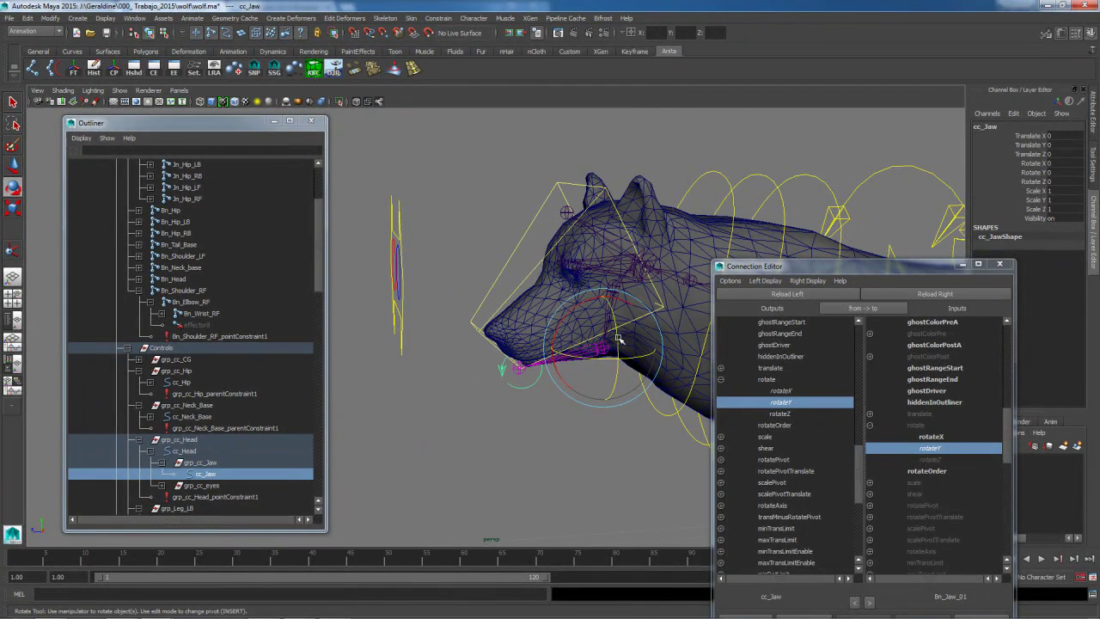
{"action": "left_click", "coordinate": [603, 357]}
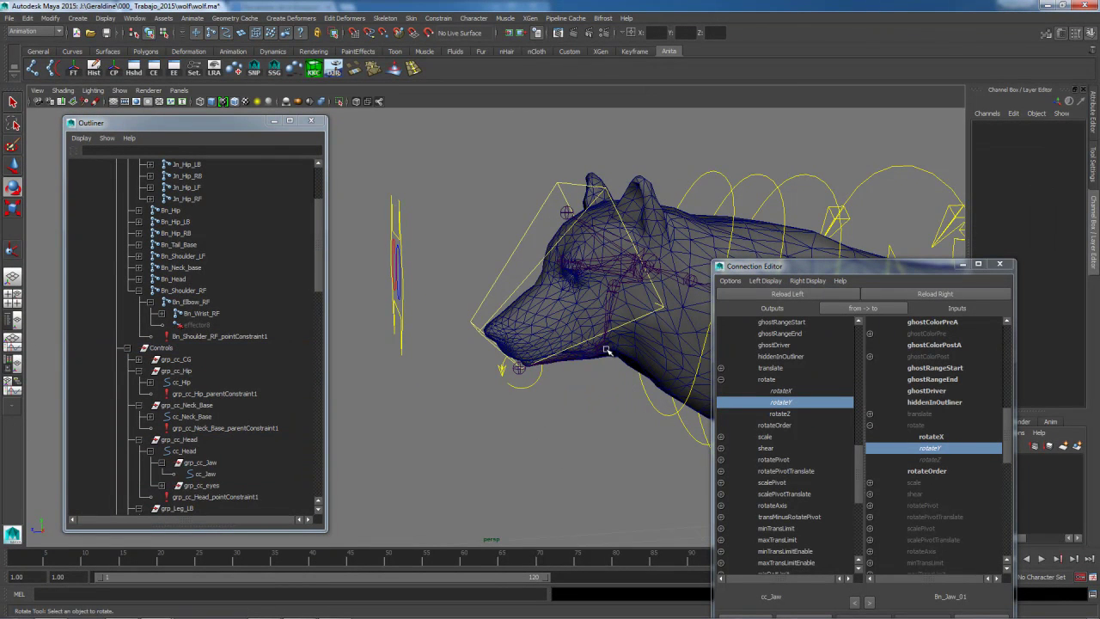
{"action": "left_click", "coordinate": [605, 349]}
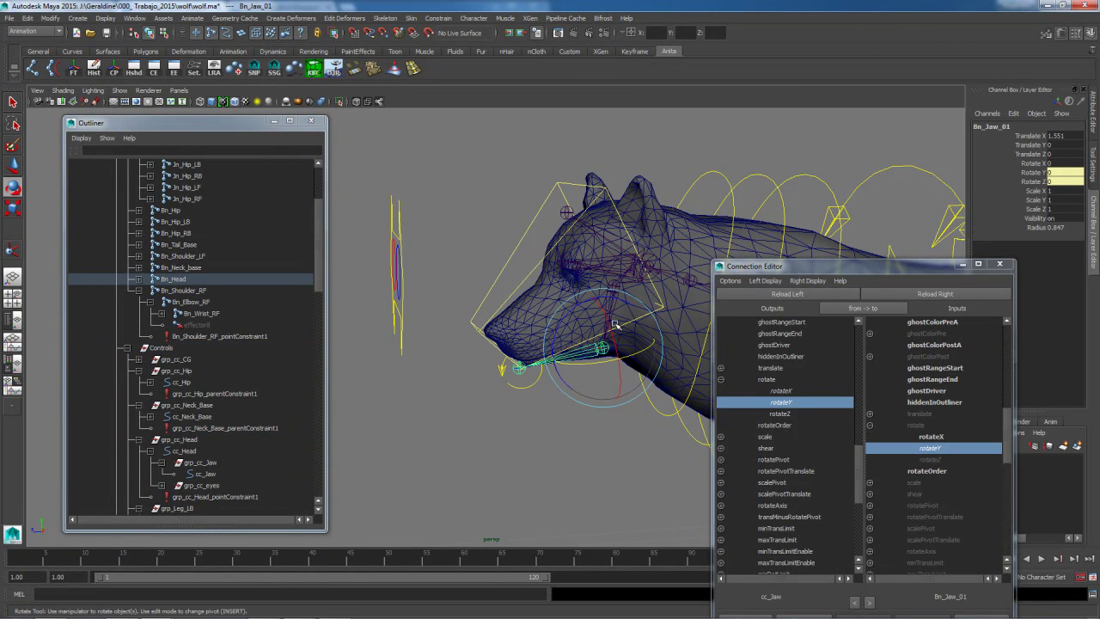
{"action": "left_click", "coordinate": [792, 415]}
{"action": "left_click", "coordinate": [936, 436]}
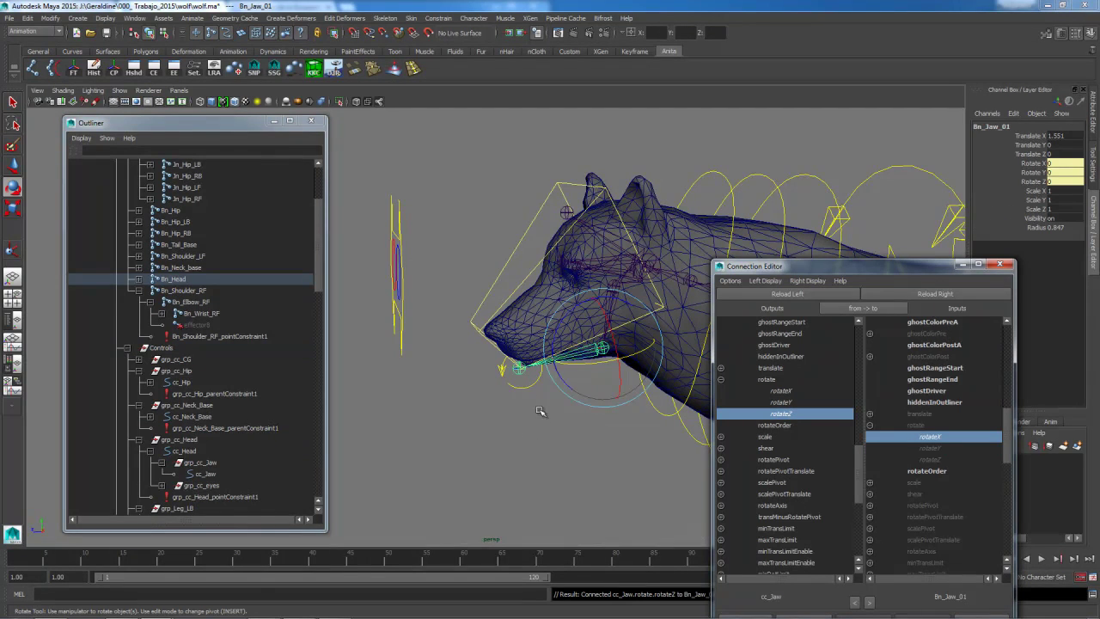
Step: Rotate the cc_Jaw control around Z to test the jaw joint, undo the rotation, and close the Connection Editor
{"action": "left_click", "coordinate": [527, 387]}
{"action": "mouse_move", "coordinate": [618, 329]}
{"action": "left_mouse_down"}
{"action": "mouse_move", "coordinate": [614, 344]}
{"action": "mouse_move", "coordinate": [605, 331]}
{"action": "left_mouse_up"}
{"action": "key", "text": "ctrl+z"}
{"action": "left_click_drag", "start_coordinate": [825, 265], "coordinate": [816, 179]}
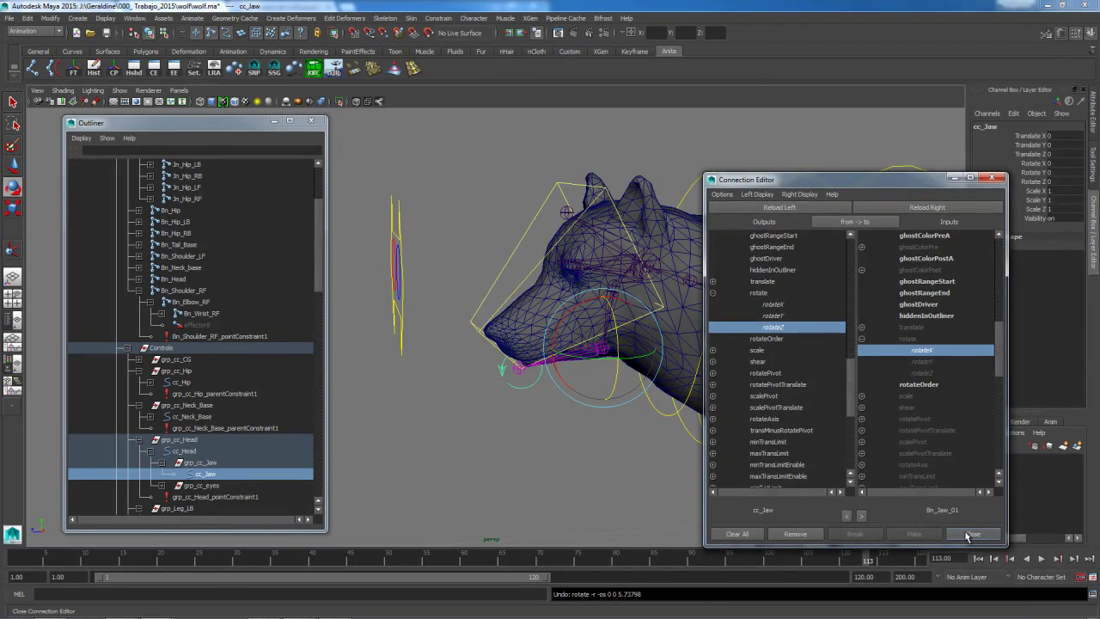
{"action": "left_click", "coordinate": [965, 535]}
Step: Rotate the cc_Head control to test how the head, jaw and eye controls follow it
{"action": "left_click", "coordinate": [570, 452]}
{"action": "scroll", "coordinate": [611, 349], "scroll_direction": "down", "scroll_amount": 3}
{"action": "left_click_drag", "start_coordinate": [654, 395], "coordinate": [643, 400], "text": "alt"}
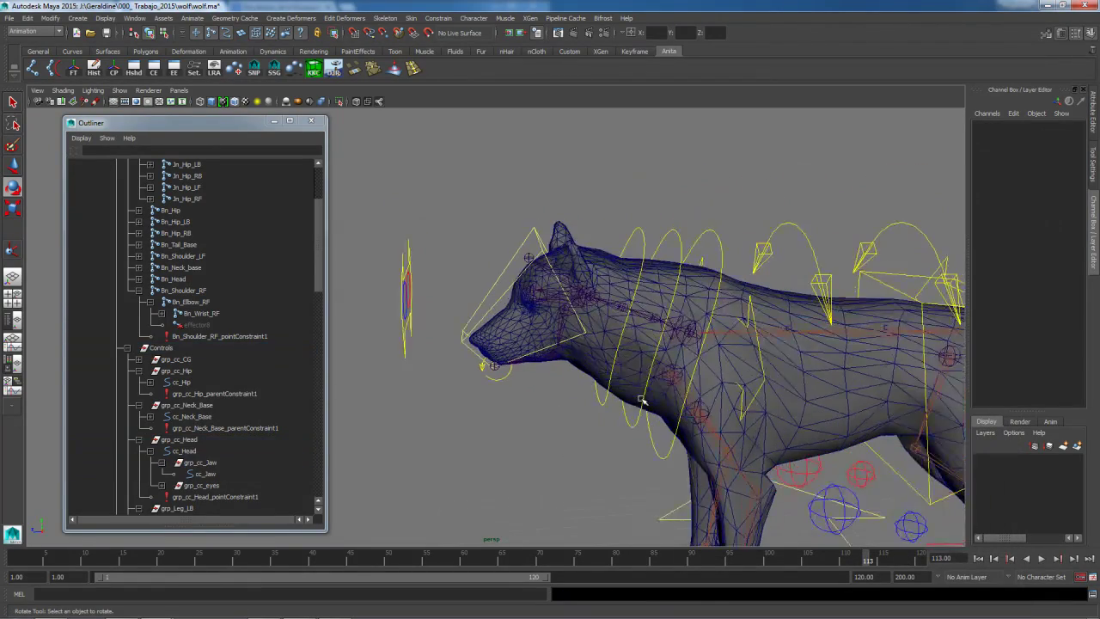
{"action": "middle_click_drag", "start_coordinate": [624, 366], "coordinate": [611, 305], "text": "alt"}
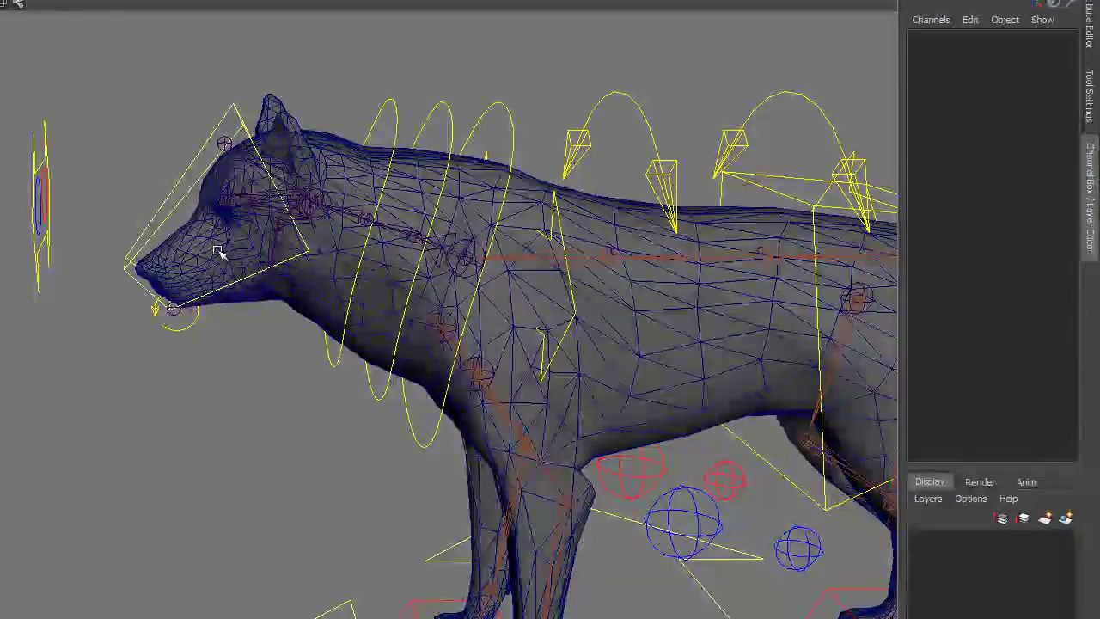
{"action": "left_click_drag", "start_coordinate": [383, 223], "coordinate": [600, 261], "text": "alt"}
{"action": "left_click_drag", "start_coordinate": [350, 239], "coordinate": [306, 253], "text": "alt"}
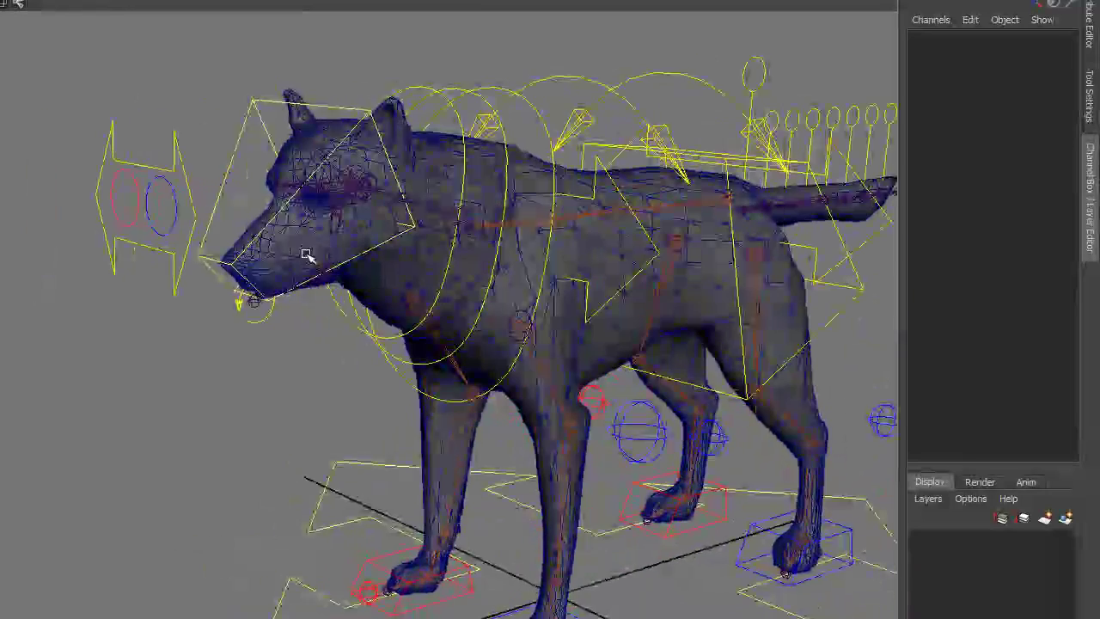
{"action": "left_click", "coordinate": [226, 180]}
{"action": "left_click_drag", "start_coordinate": [314, 160], "coordinate": [282, 147]}
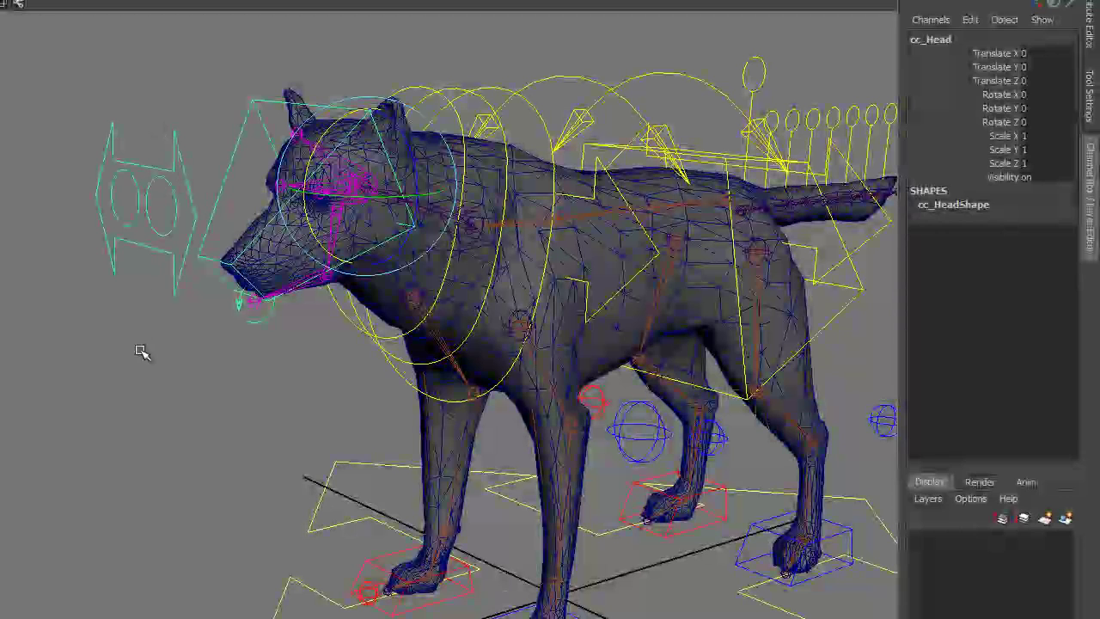
Step: Move the large eyes control in front of the head upward to test whether the eyes respond
{"action": "left_click", "coordinate": [142, 336]}
{"action": "left_click", "coordinate": [181, 170]}
{"action": "key", "text": "w"}
{"action": "left_click_drag", "start_coordinate": [142, 118], "coordinate": [142, 49]}
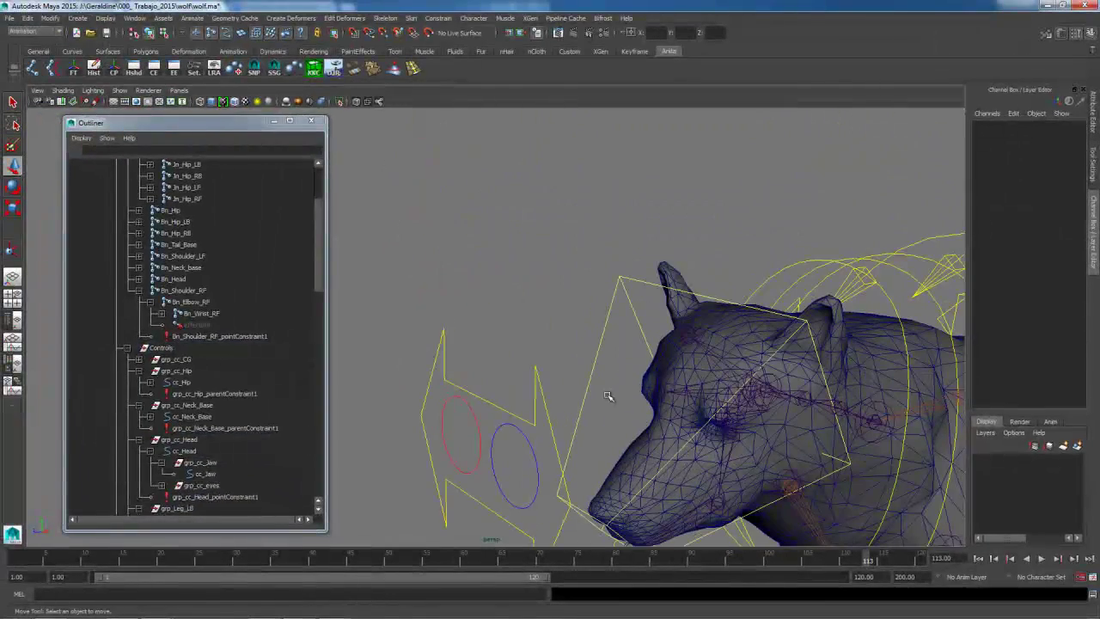
Step: Collapse the ik group, expand the eye groups grp_eye_R and grp_eye_L under Geometry, and select grp_eye_L
{"action": "scroll", "coordinate": [127, 344], "scroll_direction": "down", "scroll_amount": 8}
{"action": "scroll", "coordinate": [179, 421], "scroll_direction": "down", "scroll_amount": 3}
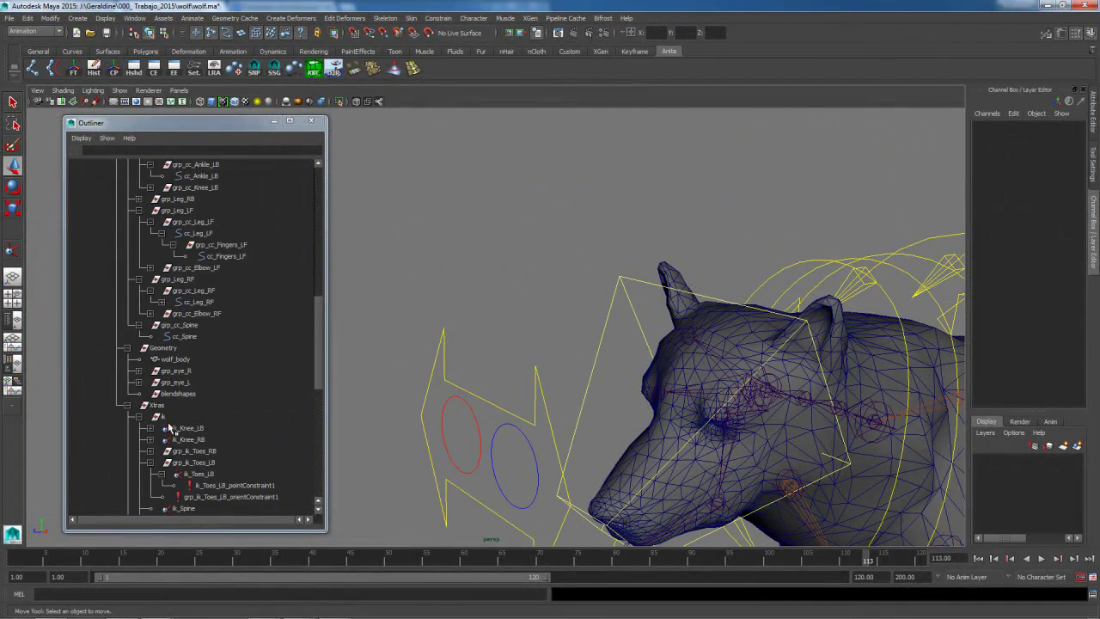
{"action": "scroll", "coordinate": [197, 440], "scroll_direction": "down", "scroll_amount": 3}
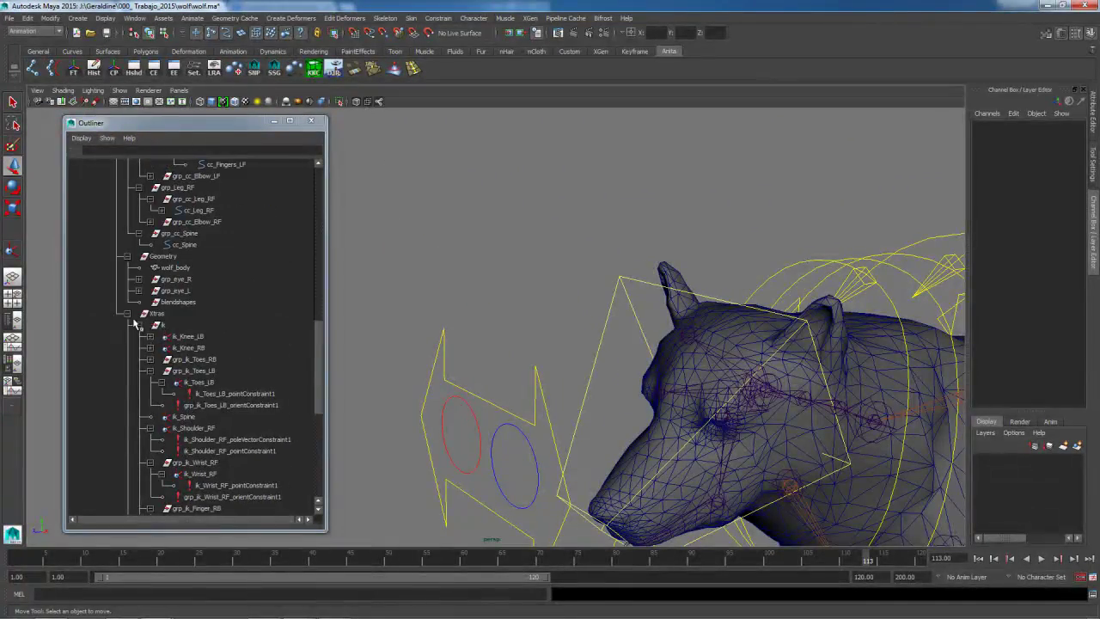
{"action": "left_click", "coordinate": [139, 326]}
{"action": "left_click", "coordinate": [179, 371]}
{"action": "left_click", "coordinate": [138, 370]}
{"action": "left_click", "coordinate": [138, 393]}
{"action": "left_click", "coordinate": [174, 394]}
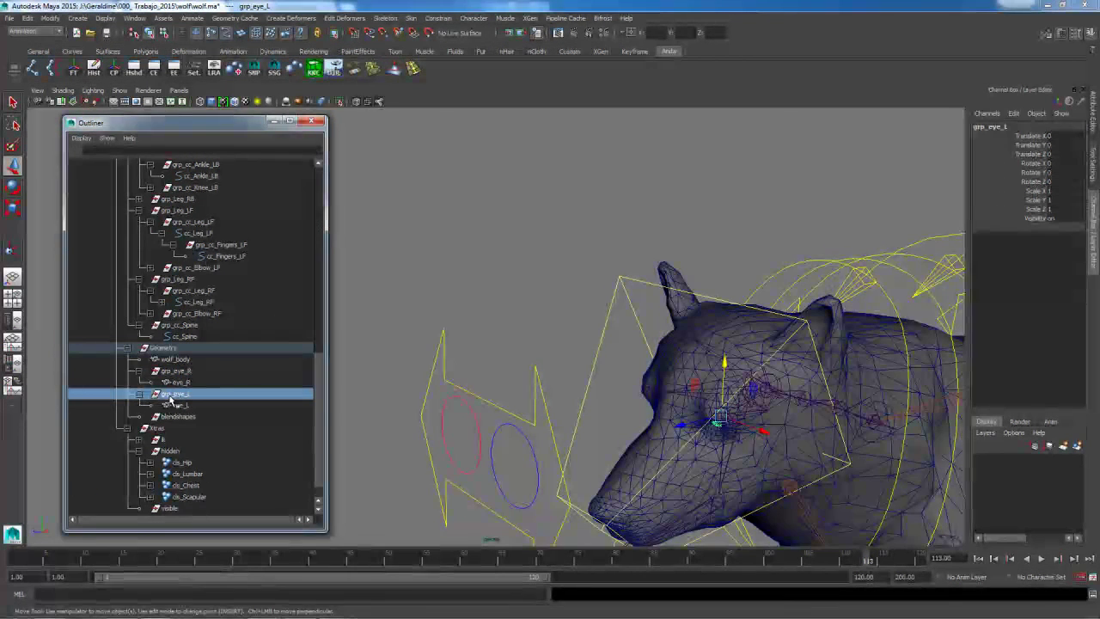
{"action": "left_click_drag", "start_coordinate": [403, 412], "coordinate": [535, 364], "text": "alt"}
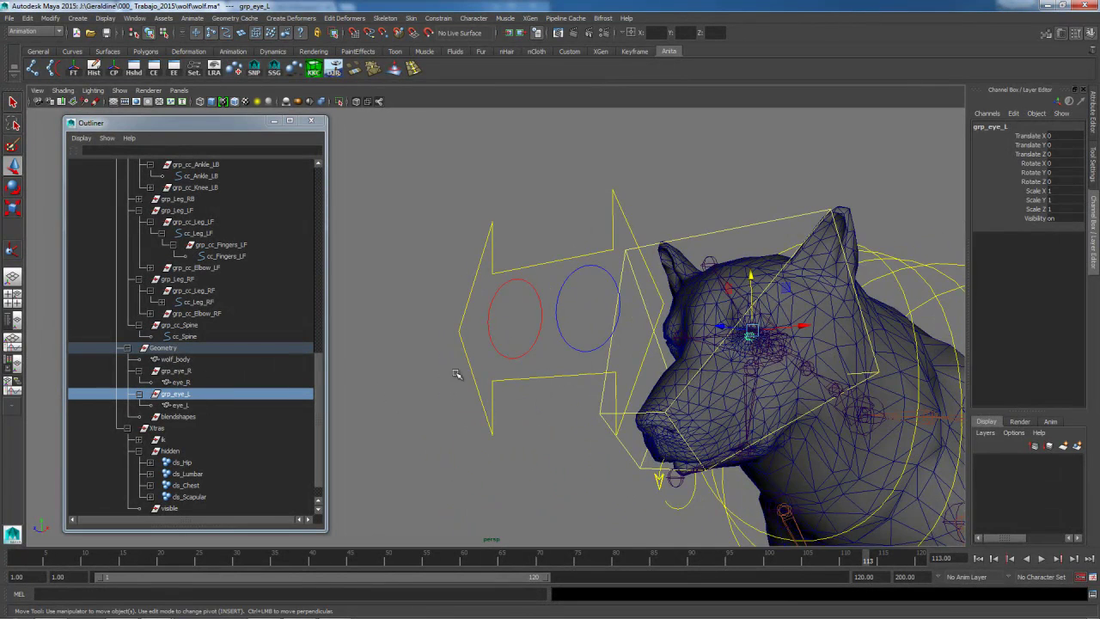
{"action": "scroll", "coordinate": [636, 350], "scroll_direction": "up", "scroll_amount": 5}
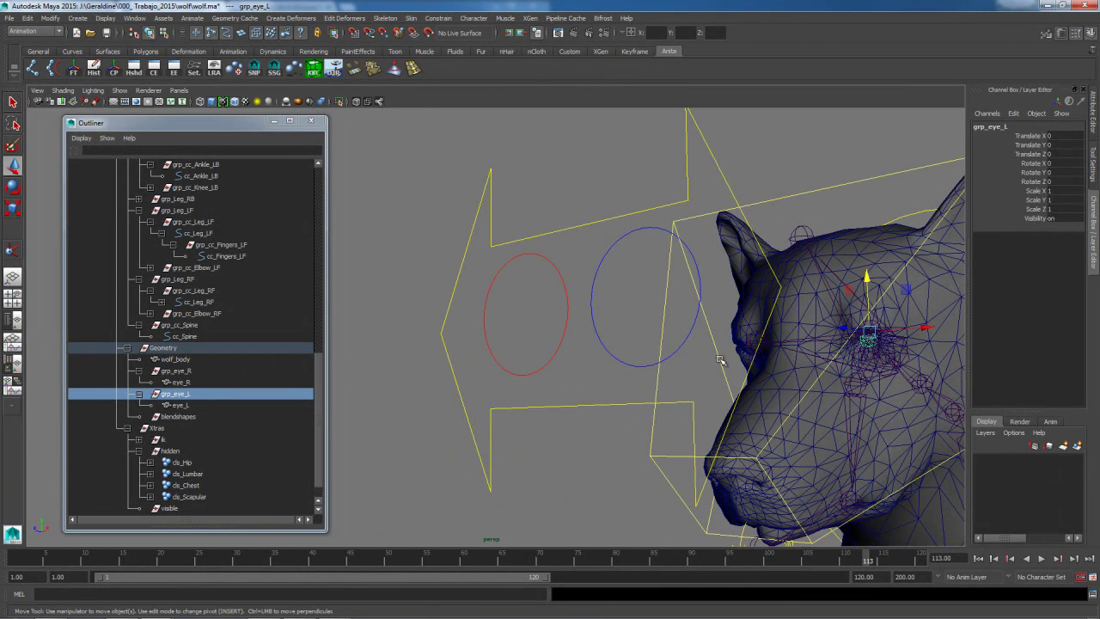
Step: Aim-constrain the grp_eye_L group to the cc_eye_L control with Maintain offset enabled and all axes constrained
{"action": "left_click", "coordinate": [602, 343]}
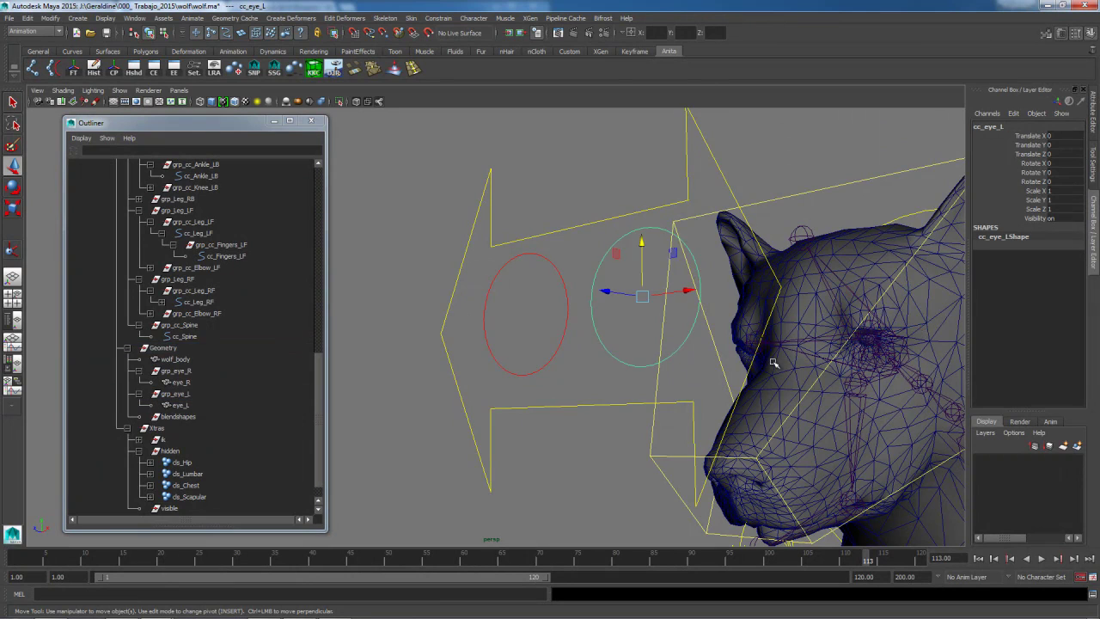
{"action": "scroll", "coordinate": [775, 347], "scroll_direction": "up", "scroll_amount": 4}
{"action": "middle_click_drag", "start_coordinate": [858, 348], "coordinate": [699, 362], "text": "alt"}
{"action": "left_click_drag", "start_coordinate": [699, 362], "coordinate": [817, 378], "text": "alt"}
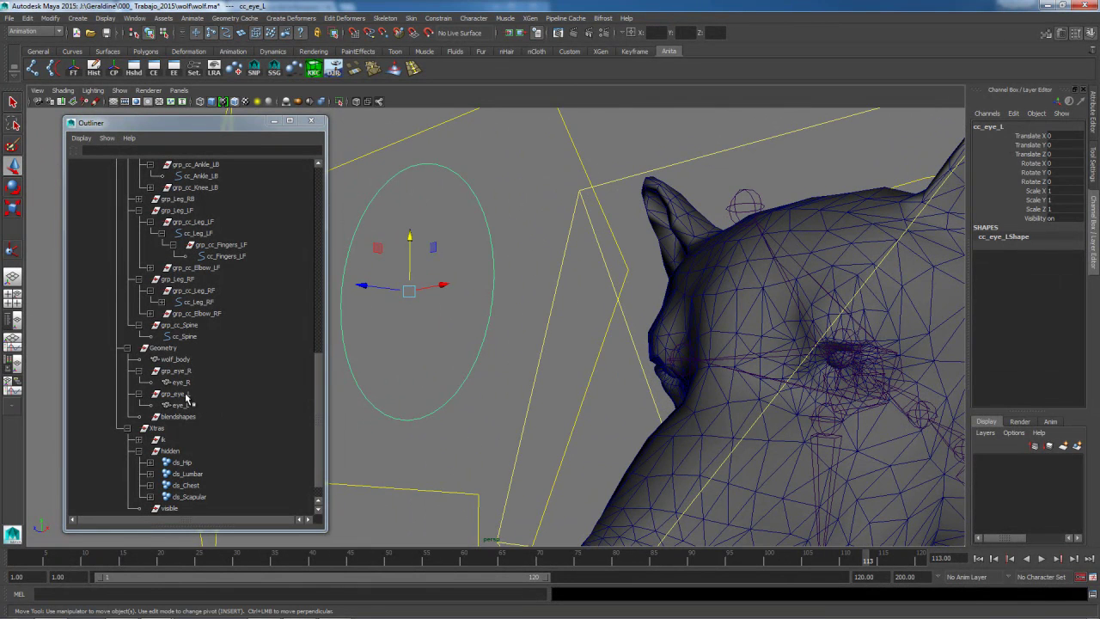
{"action": "left_click", "coordinate": [187, 397]}
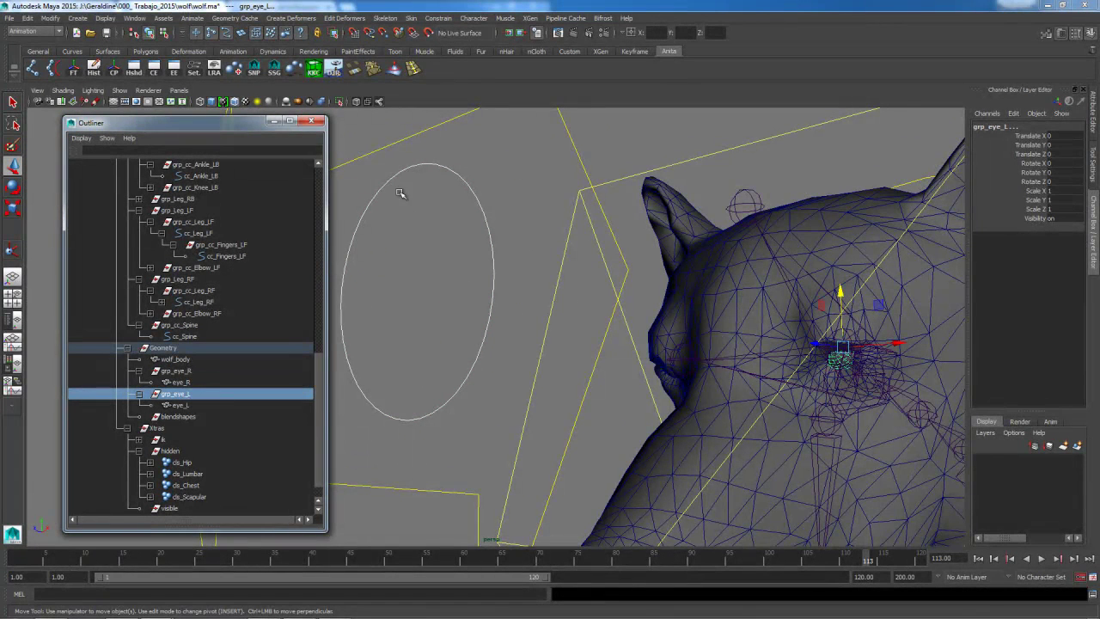
{"action": "left_click", "coordinate": [430, 166]}
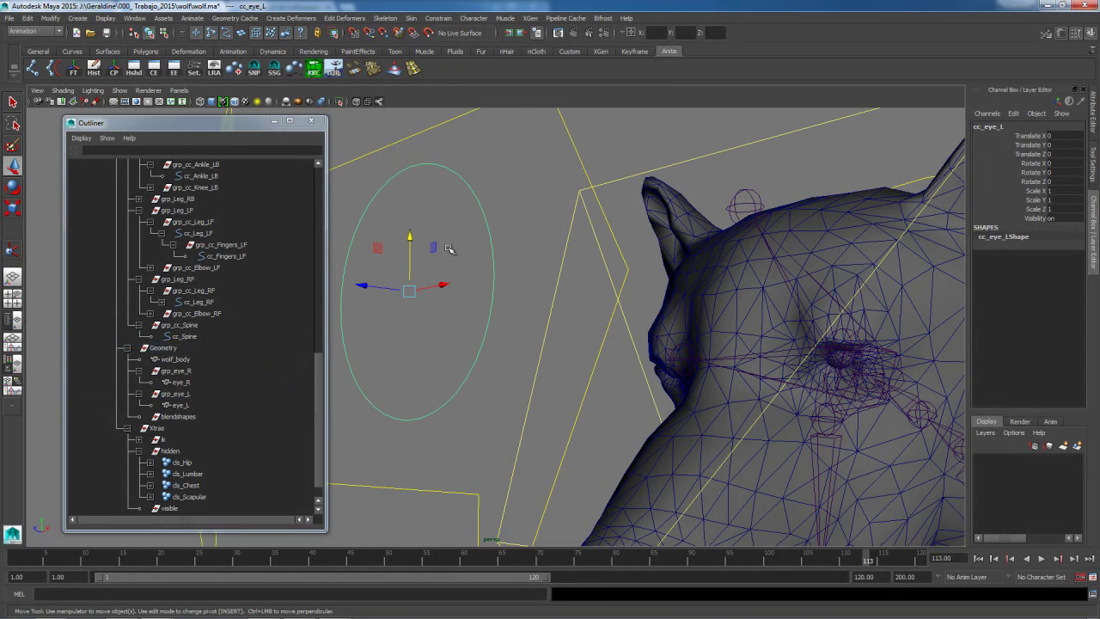
{"action": "left_click", "coordinate": [189, 397], "text": "ctrl"}
{"action": "left_click", "coordinate": [439, 18]}
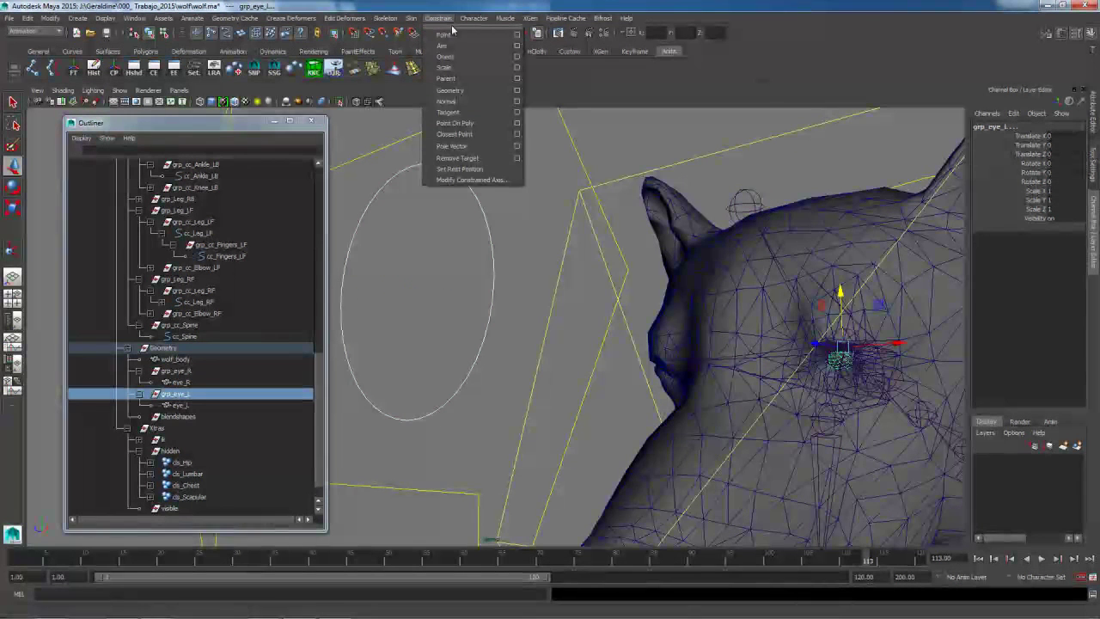
{"action": "left_click", "coordinate": [520, 54]}
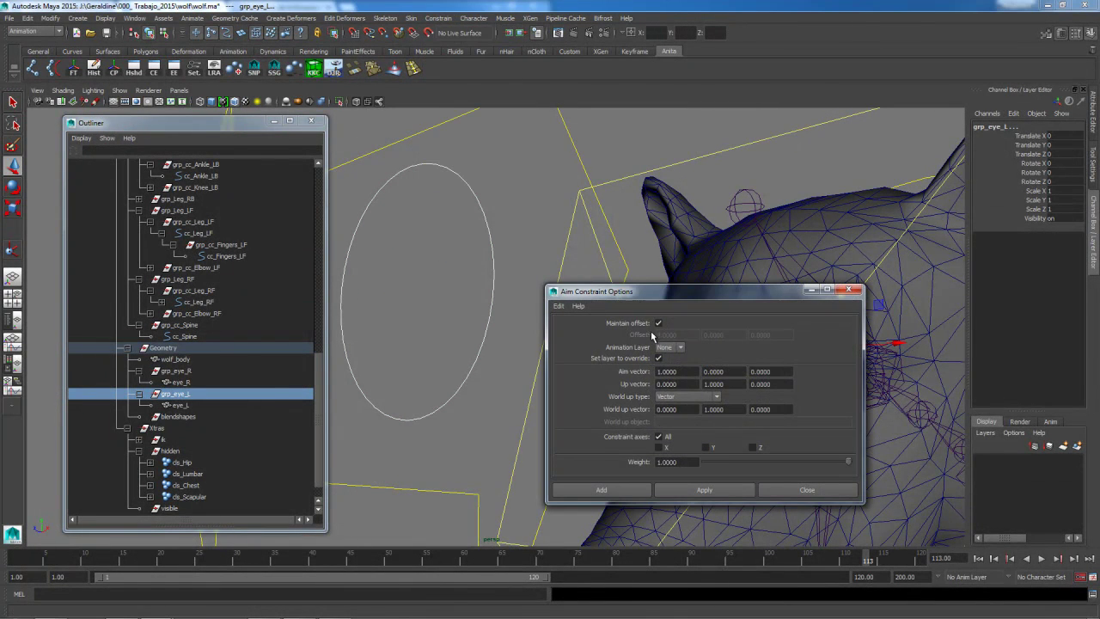
{"action": "left_click", "coordinate": [600, 491]}
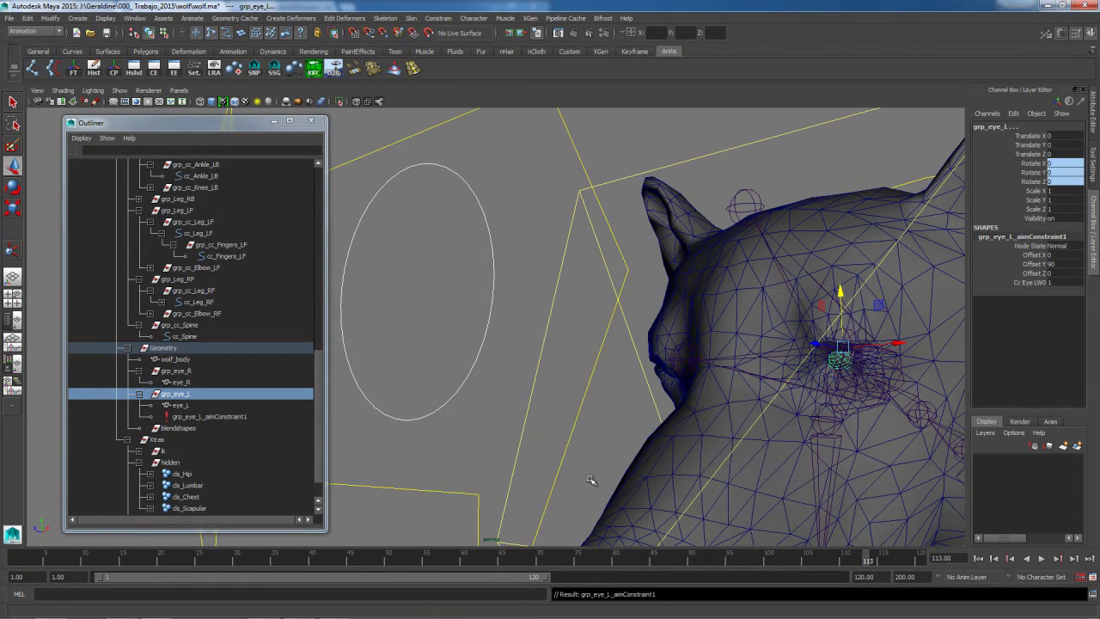
Step: Move the cc_eye_L control slightly to test whether the left eye follows it, and undo the move
{"action": "left_click", "coordinate": [482, 372]}
{"action": "mouse_move", "coordinate": [432, 249]}
{"action": "left_mouse_down"}
{"action": "mouse_move", "coordinate": [524, 220]}
{"action": "mouse_move", "coordinate": [501, 250]}
{"action": "mouse_move", "coordinate": [593, 341]}
{"action": "mouse_move", "coordinate": [393, 253]}
{"action": "mouse_move", "coordinate": [488, 238]}
{"action": "mouse_move", "coordinate": [434, 245]}
{"action": "left_mouse_up"}
{"action": "key", "text": "ctrl+z"}
Step: Aim-constrain the grp_eye_R group to the cc_eye_R control using the same constraint options
{"action": "right_click_drag", "start_coordinate": [669, 350], "coordinate": [614, 361], "text": "alt"}
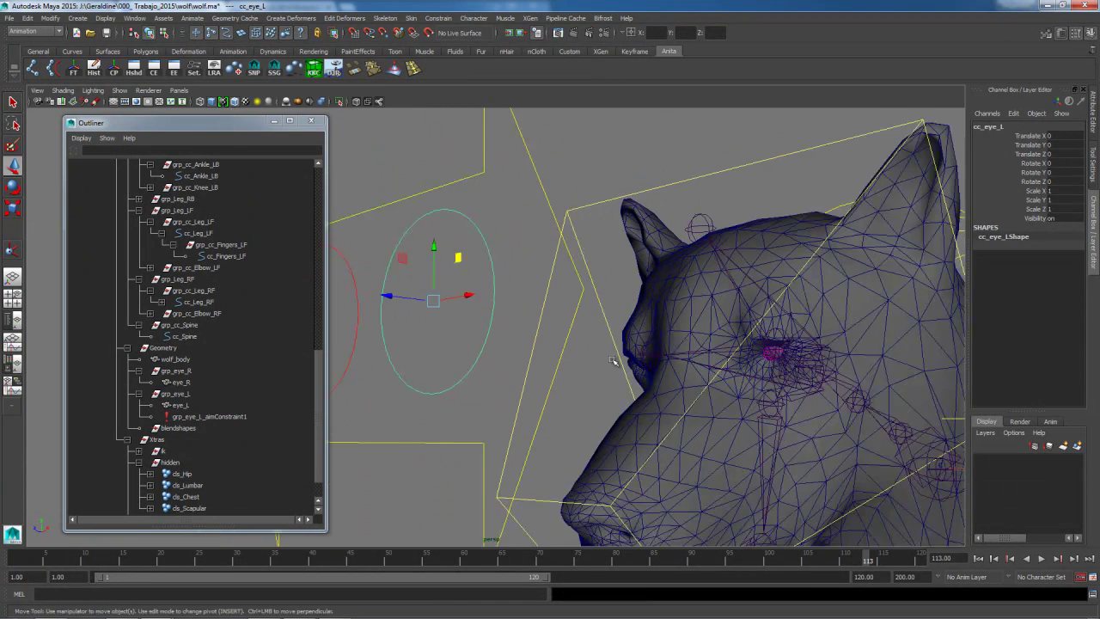
{"action": "left_click", "coordinate": [362, 317]}
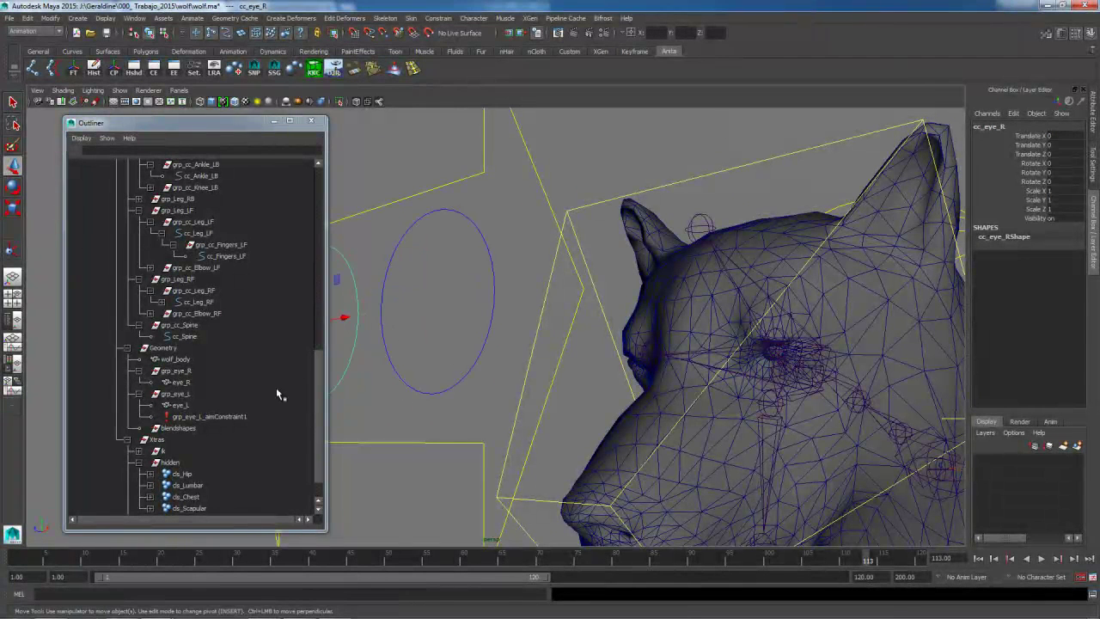
{"action": "left_click", "coordinate": [192, 370]}
{"action": "left_click", "coordinate": [442, 18]}
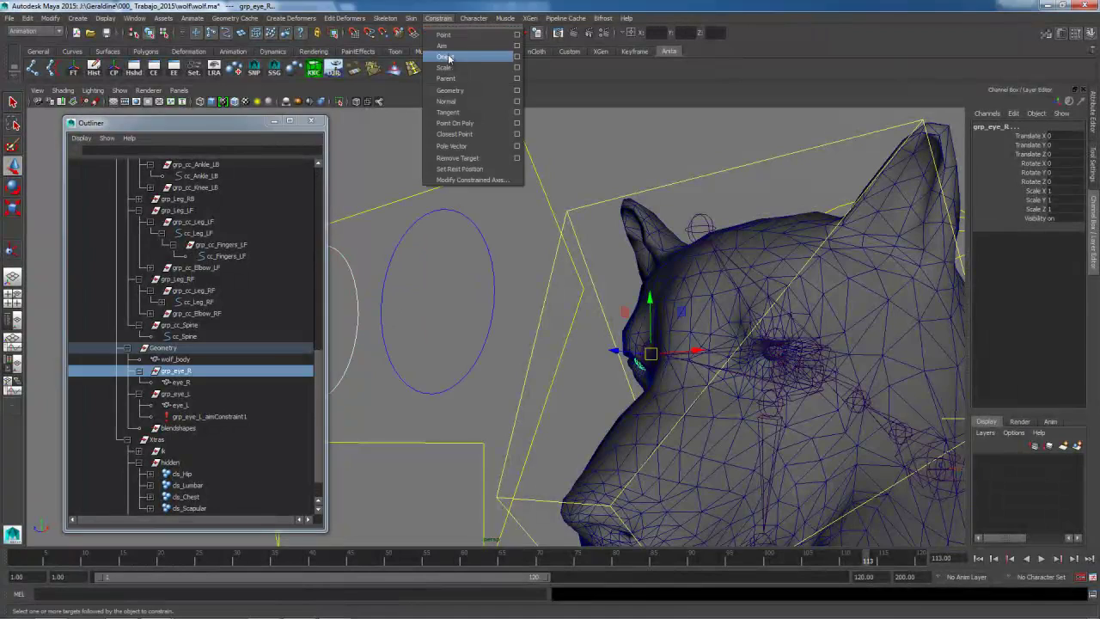
{"action": "left_click", "coordinate": [451, 53]}
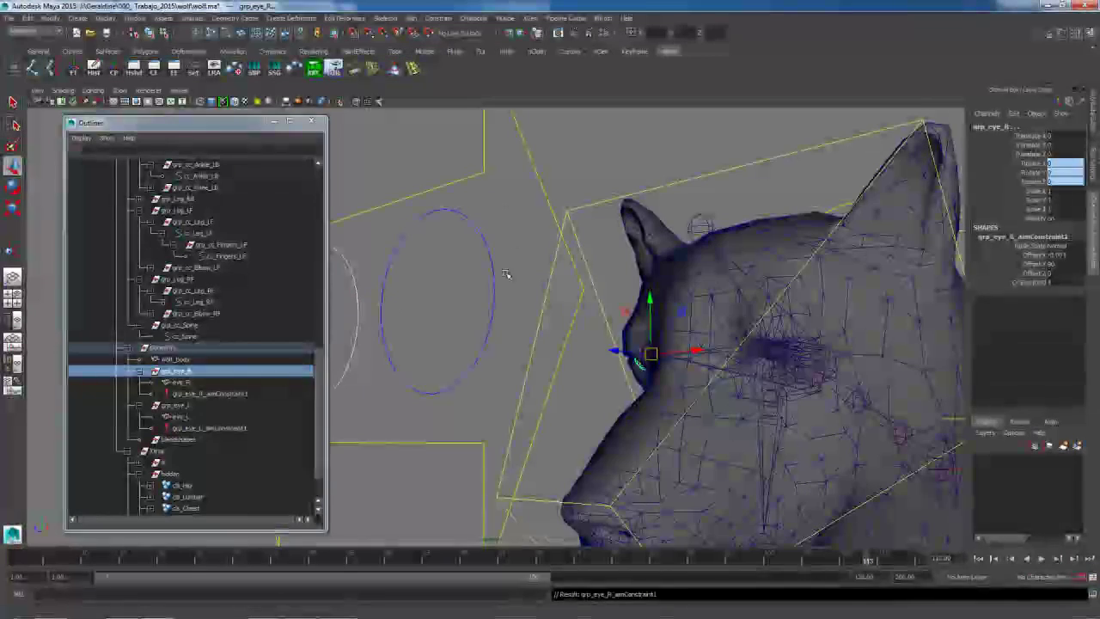
Step: Move the cc_Eyes control to test that both eyes follow together, undo the move, and save the scene
{"action": "left_click", "coordinate": [378, 209]}
{"action": "middle_click_drag", "start_coordinate": [528, 319], "coordinate": [628, 340], "text": "alt"}
{"action": "left_click_drag", "start_coordinate": [628, 340], "coordinate": [537, 241], "text": "alt"}
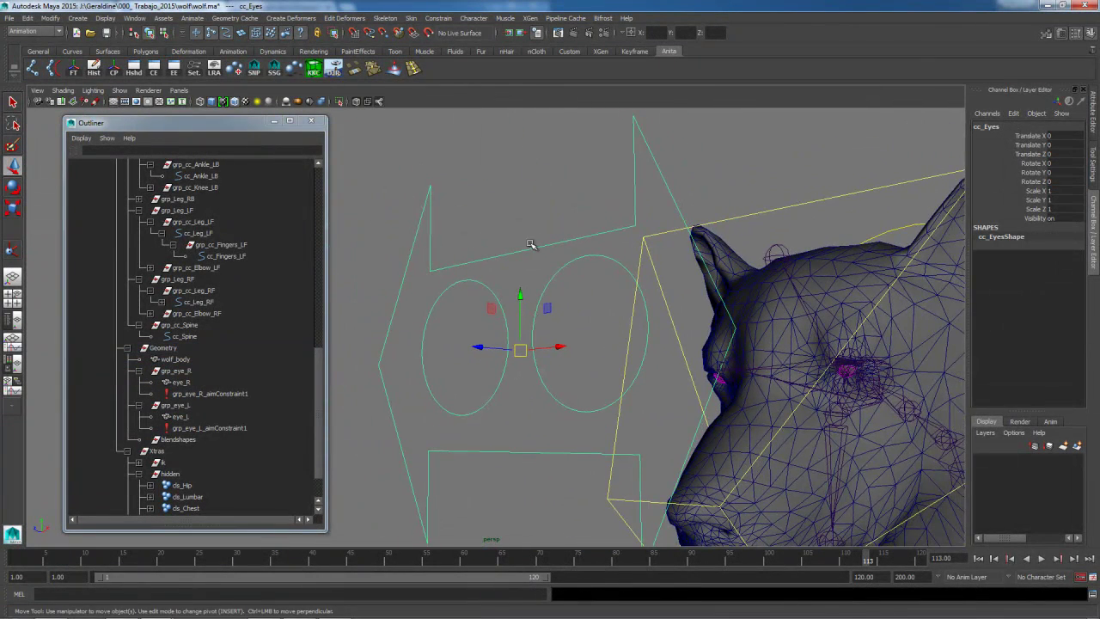
{"action": "left_click_drag", "start_coordinate": [548, 309], "coordinate": [581, 396]}
{"action": "key", "text": "ctrl+z"}
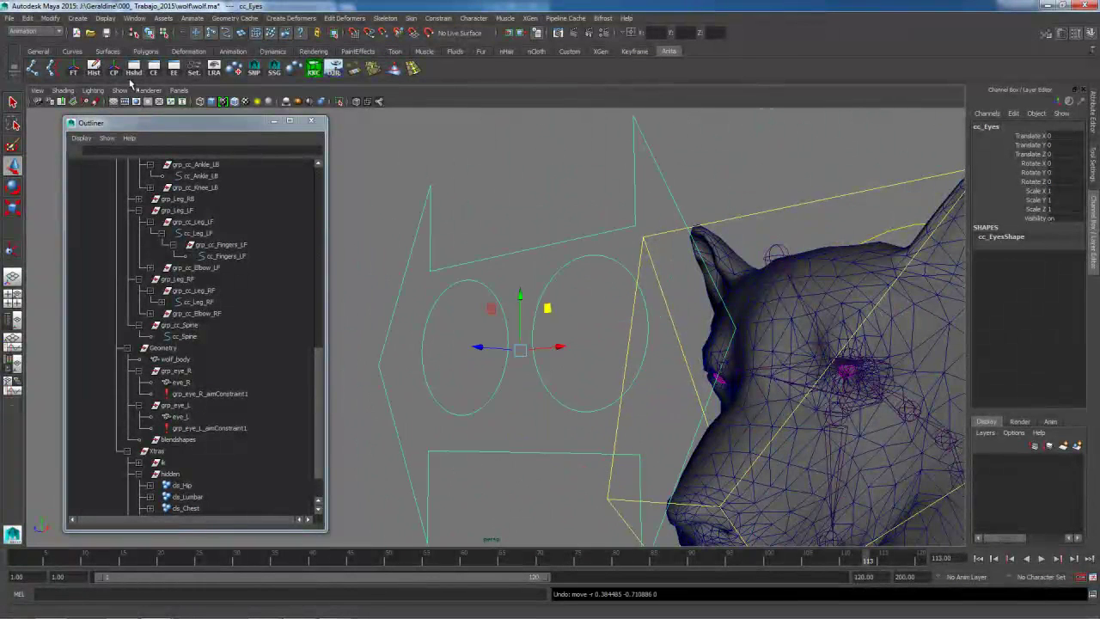
{"action": "left_click", "coordinate": [107, 33]}
Step: Examine the complete wolf rig and its controls from several angles
{"action": "scroll", "coordinate": [697, 317], "scroll_direction": "down", "scroll_amount": 8}
{"action": "middle_click_drag", "start_coordinate": [756, 386], "coordinate": [676, 214], "text": "alt"}
{"action": "left_click_drag", "start_coordinate": [675, 214], "coordinate": [663, 284], "text": "alt"}
{"action": "middle_click_drag", "start_coordinate": [664, 284], "coordinate": [725, 385], "text": "alt"}
{"action": "right_click_drag", "start_coordinate": [725, 385], "coordinate": [621, 307], "text": "alt"}
{"action": "left_click", "coordinate": [632, 194]}
{"action": "left_click_drag", "start_coordinate": [516, 330], "coordinate": [581, 337], "text": "alt"}
{"action": "middle_click_drag", "start_coordinate": [581, 337], "coordinate": [561, 326], "text": "alt"}
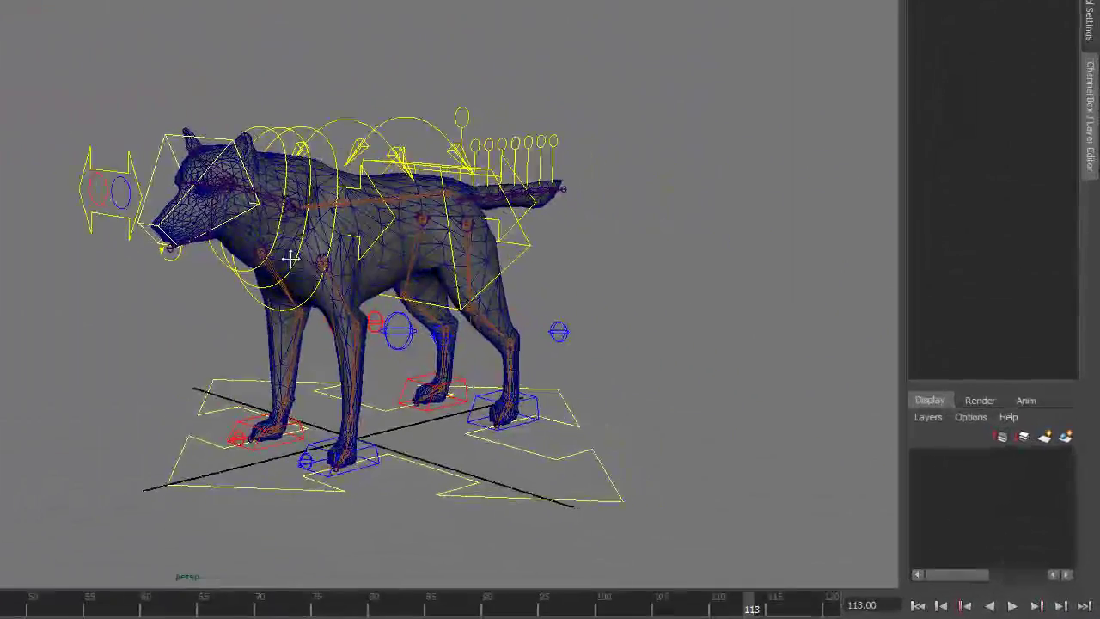
{"action": "middle_click_drag", "start_coordinate": [289, 258], "coordinate": [268, 239], "text": "alt"}
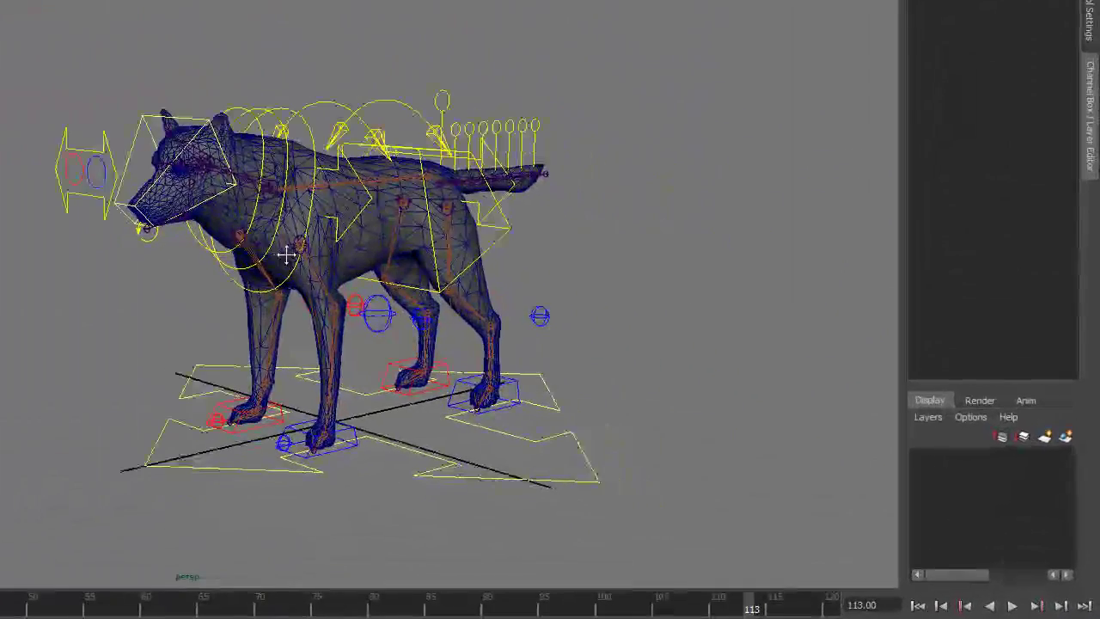
Step: Move the cc_CG control to test how the wolf's body follows it, undo the move, and clear the selection
{"action": "left_click", "coordinate": [500, 239]}
{"action": "left_click_drag", "start_coordinate": [500, 239], "coordinate": [429, 294], "text": "alt"}
{"action": "left_click", "coordinate": [487, 107]}
{"action": "left_click_drag", "start_coordinate": [486, 108], "coordinate": [514, 117]}
{"action": "key", "text": "ctrl+z"}
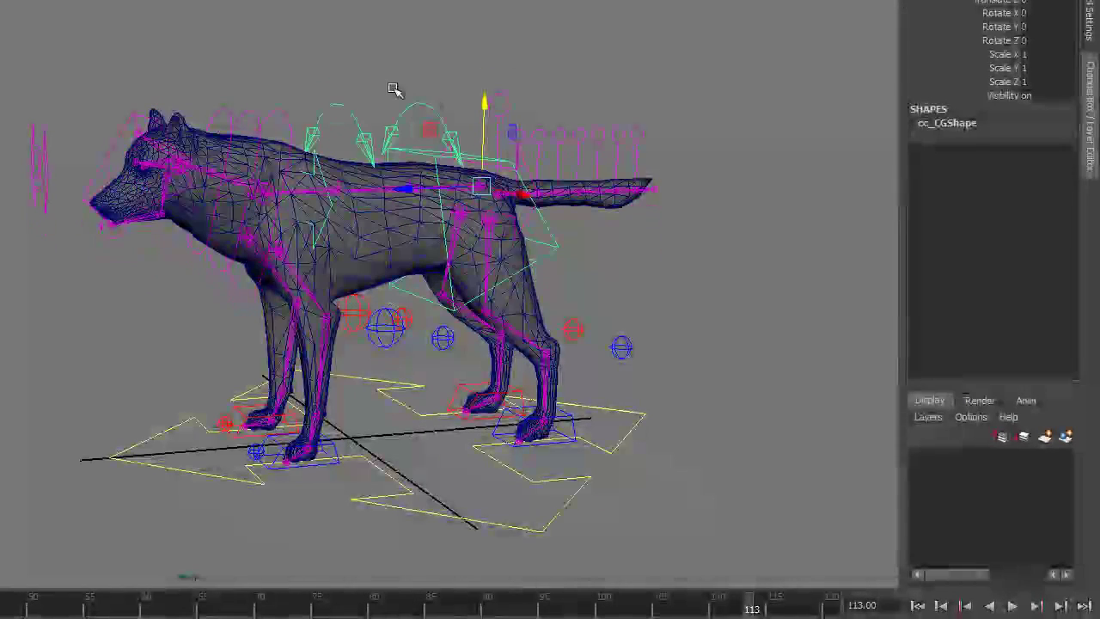
{"action": "left_click", "coordinate": [160, 2]}
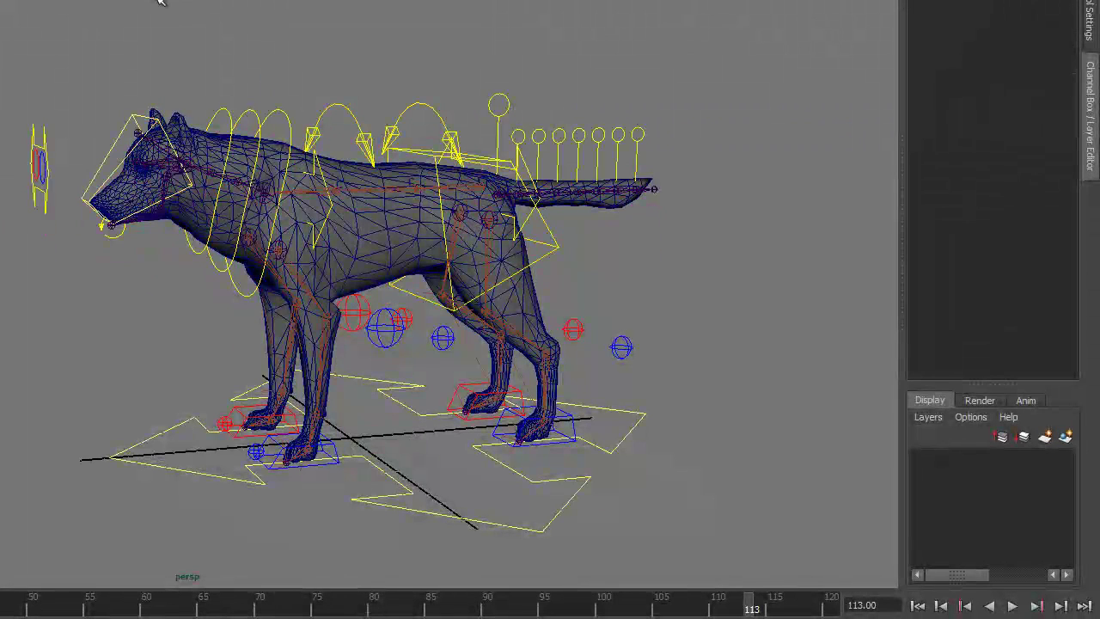